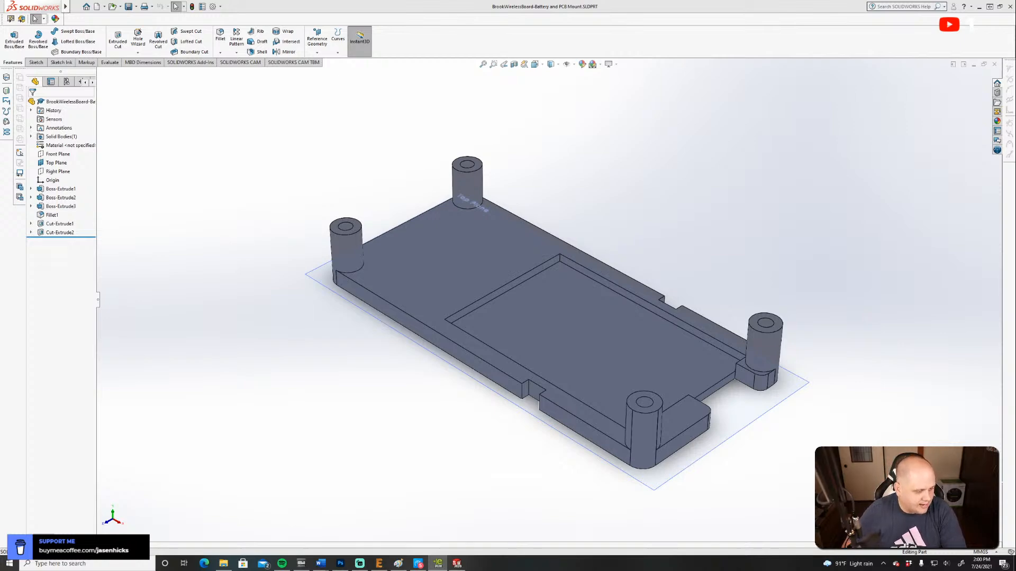
# Bring the UFB-UP5 dimension drawing in eDrawings over the model, shrink its window, examine the board's dimensions, and move it away.
pyautogui.moveTo(0, 418); pyautogui.dragTo(345, 105)
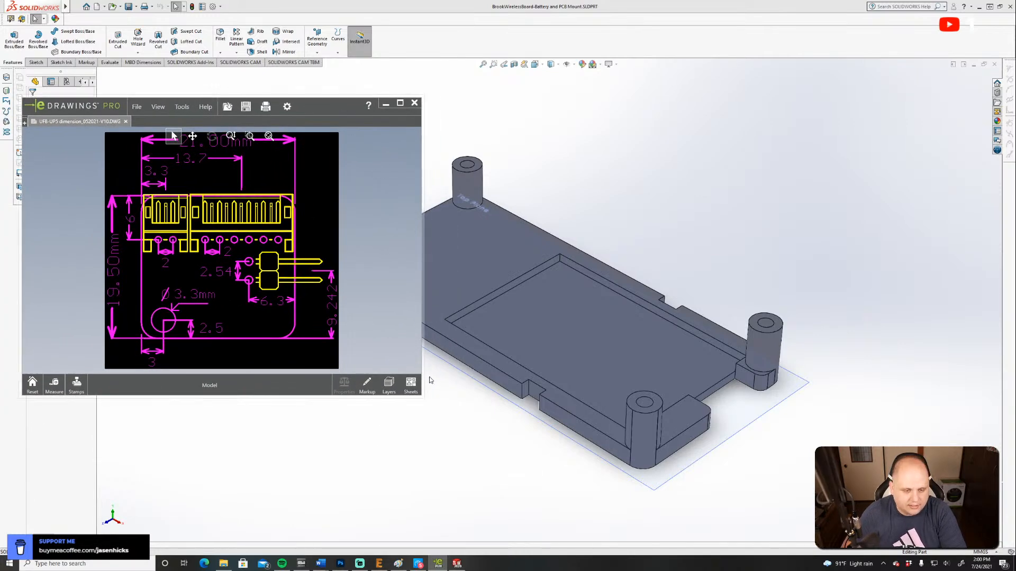
pyautogui.moveTo(421, 396); pyautogui.dragTo(332, 351)
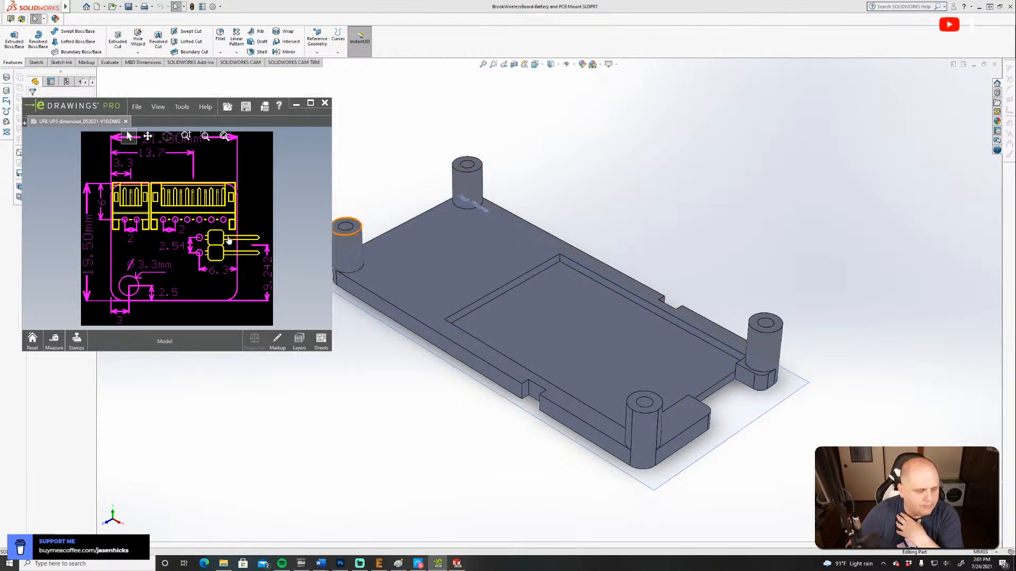
pyautogui.moveTo(118, 103); pyautogui.dragTo(0, 402)
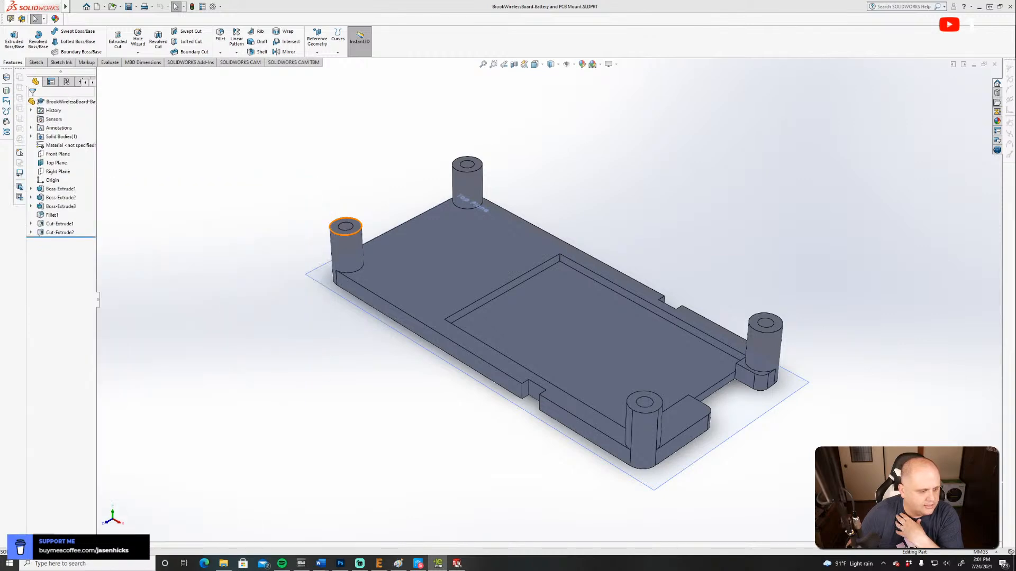
# Delete the two edge notch features, Cut-Extrude2 and Cut-Extrude1, from the mount's long sides.
pyautogui.rightClick(57, 233)
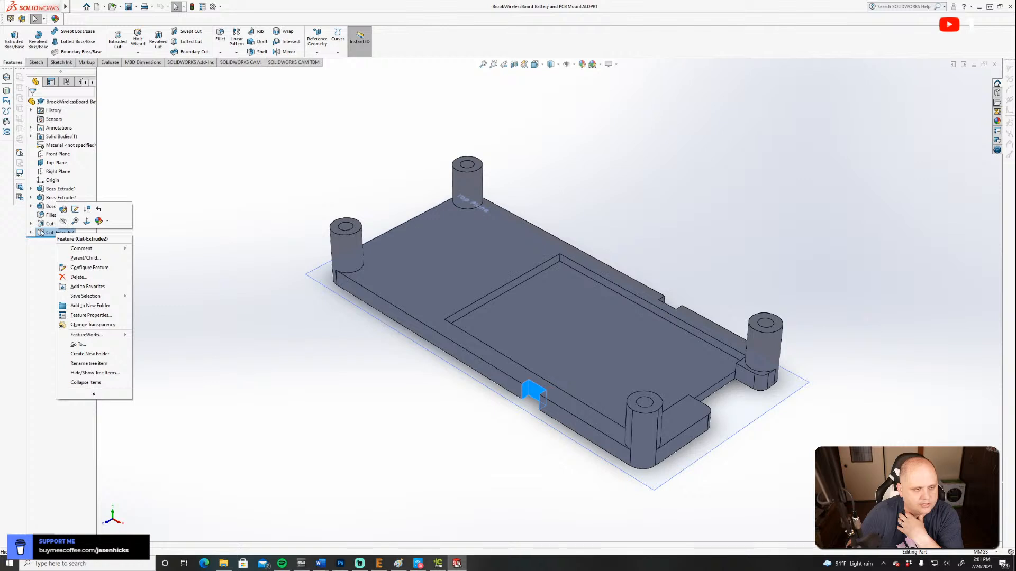
pyautogui.click(78, 276)
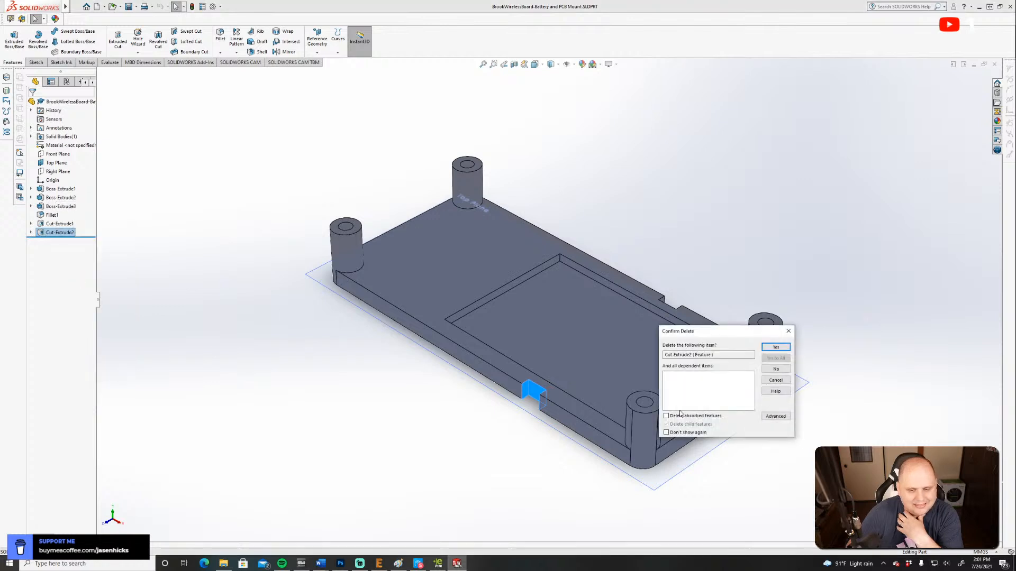
pyautogui.click(772, 349)
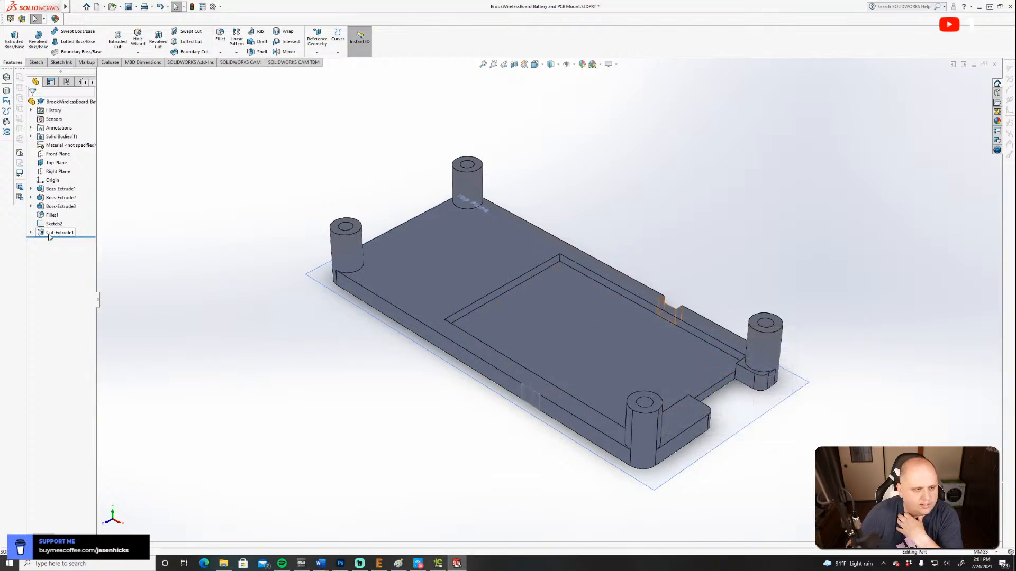
pyautogui.rightClick(48, 236)
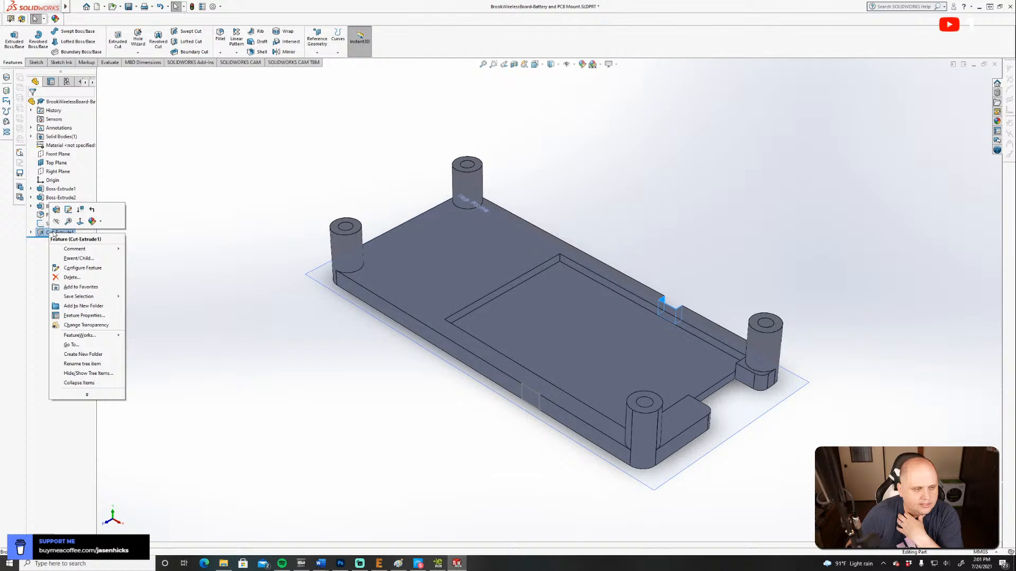
pyautogui.click(72, 277)
pyautogui.click(773, 348)
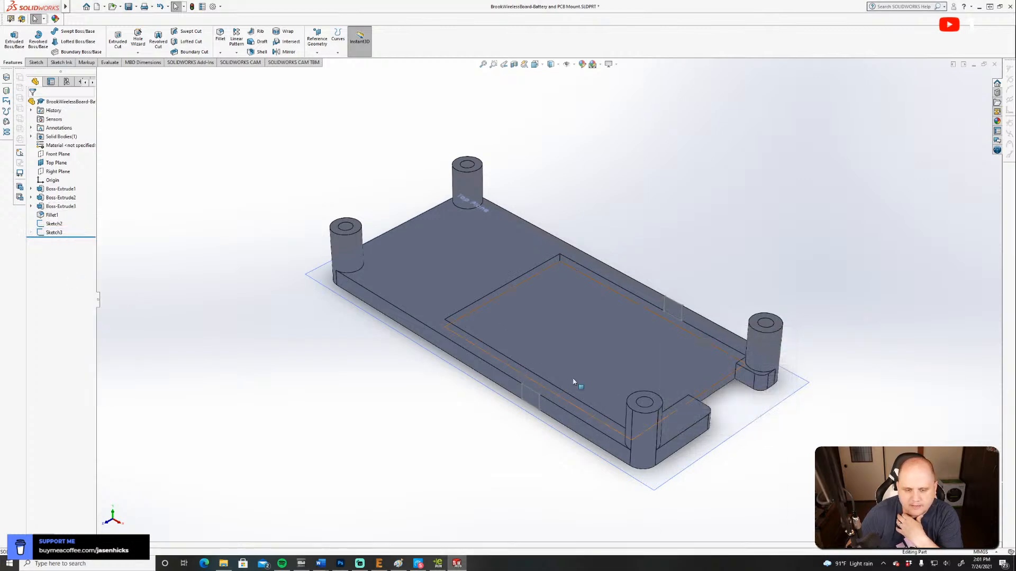
# Try deleting the recessed pocket floor extrusion, Boss-Extrude3, and undo the deletion.
pyautogui.click(55, 206)
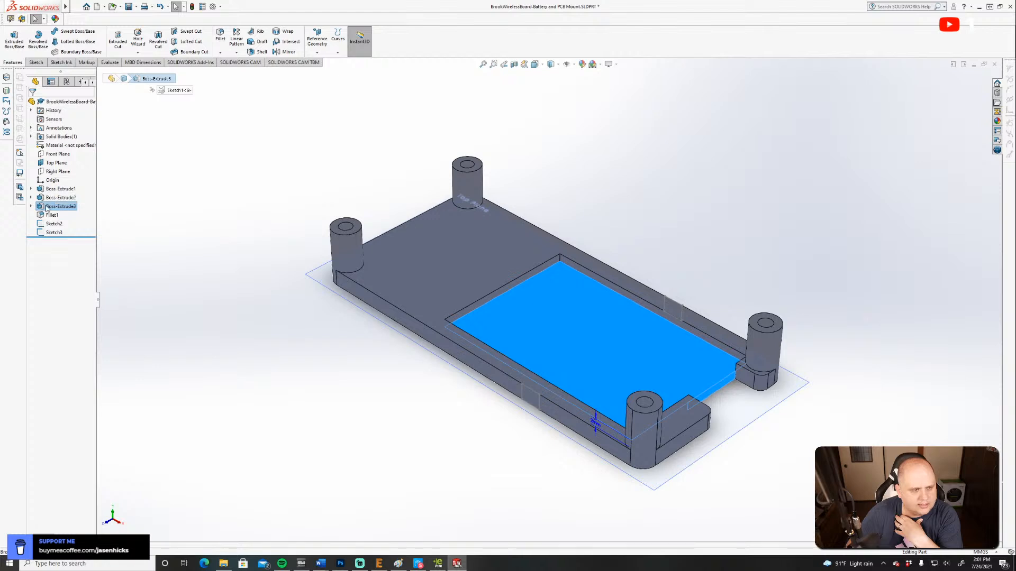
pyautogui.rightClick(49, 207)
pyautogui.click(66, 249)
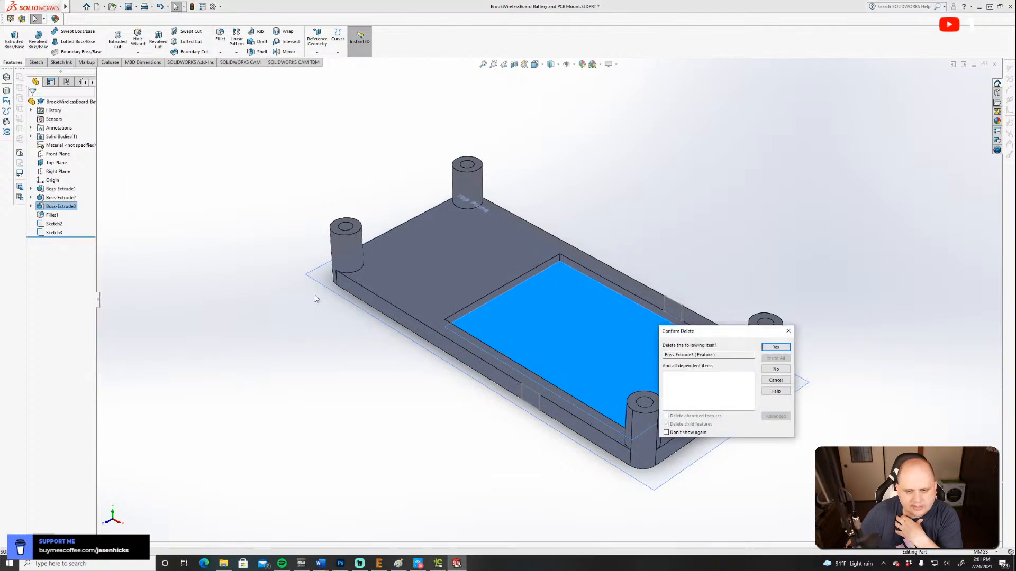
pyautogui.click(775, 347)
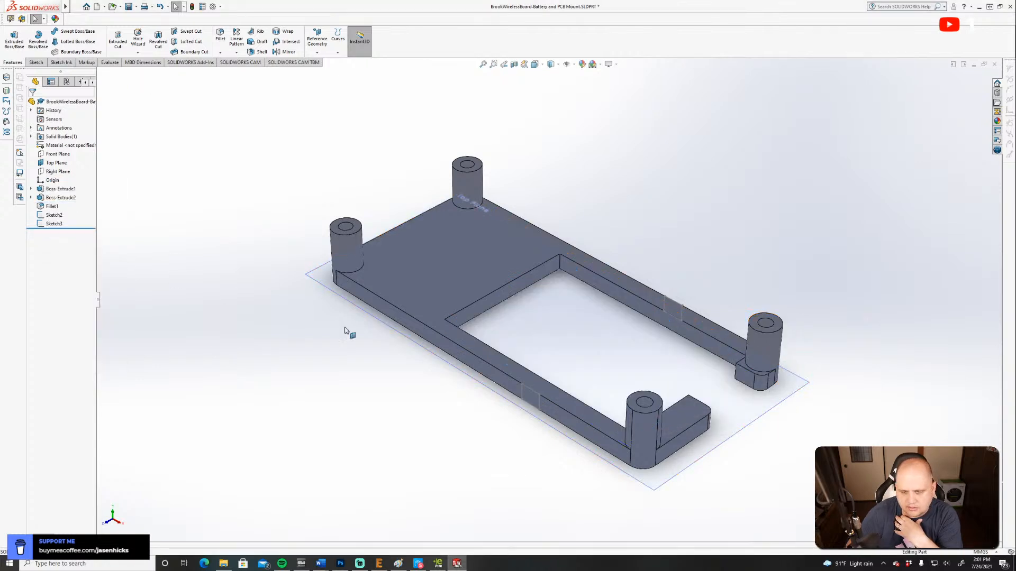
pyautogui.hotkey('ctrl', 'z')
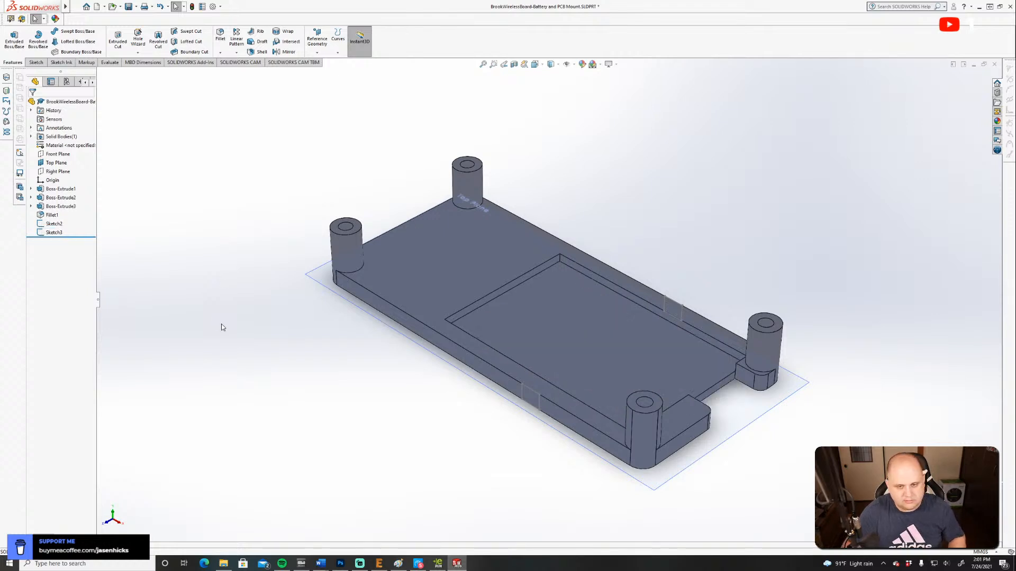
# Set the depth of the recessed pocket floor extrusion, Boss-Extrude3, to 3 mm.
pyautogui.click(55, 207)
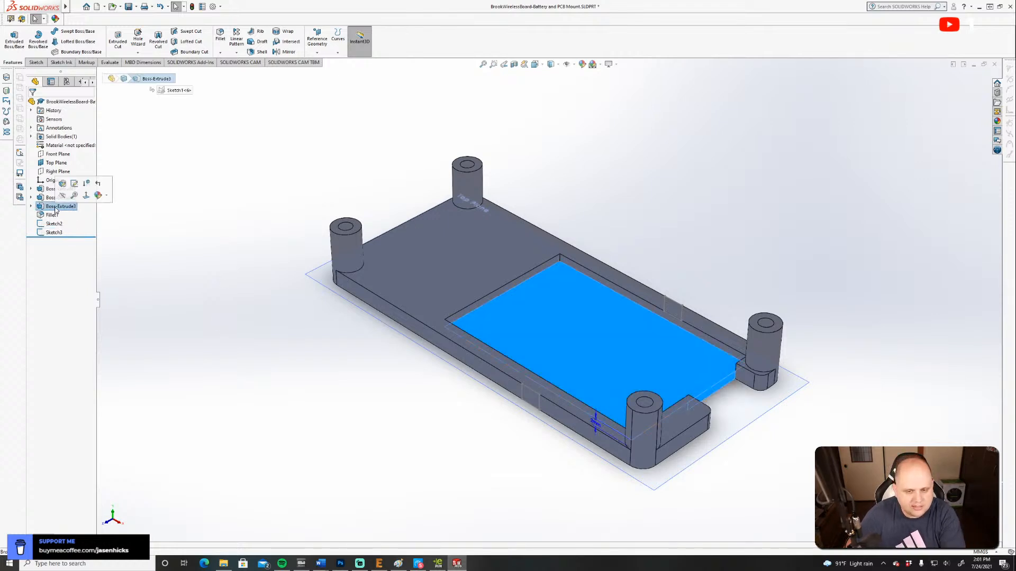
pyautogui.click(62, 184)
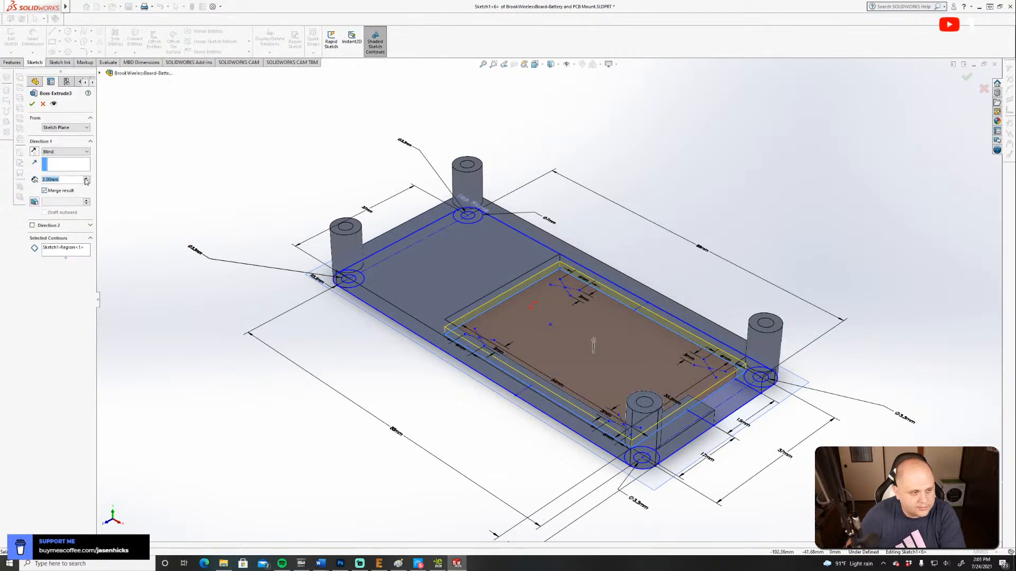
pyautogui.click(86, 179)
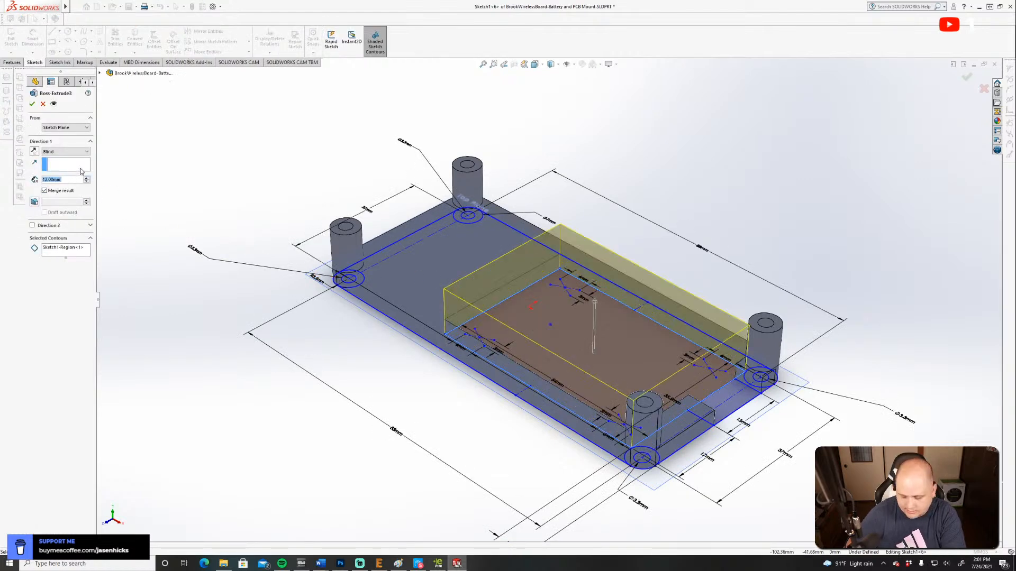
pyautogui.write('3')
pyautogui.press('Return')
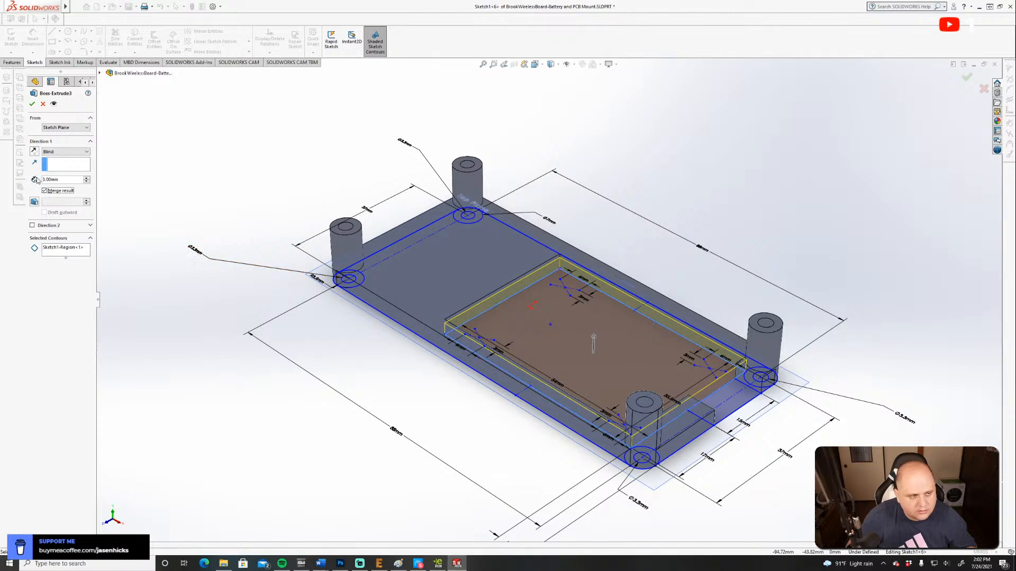
pyautogui.click(32, 104)
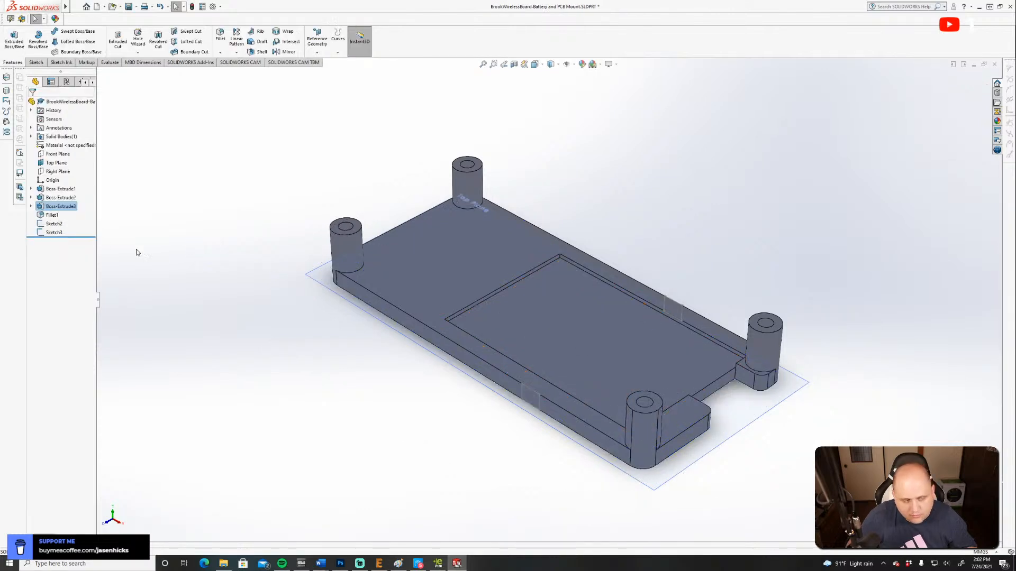
# Check the extrusion depth of the surrounding base plate, Boss-Extrude1, without changing the feature.
pyautogui.click(60, 190)
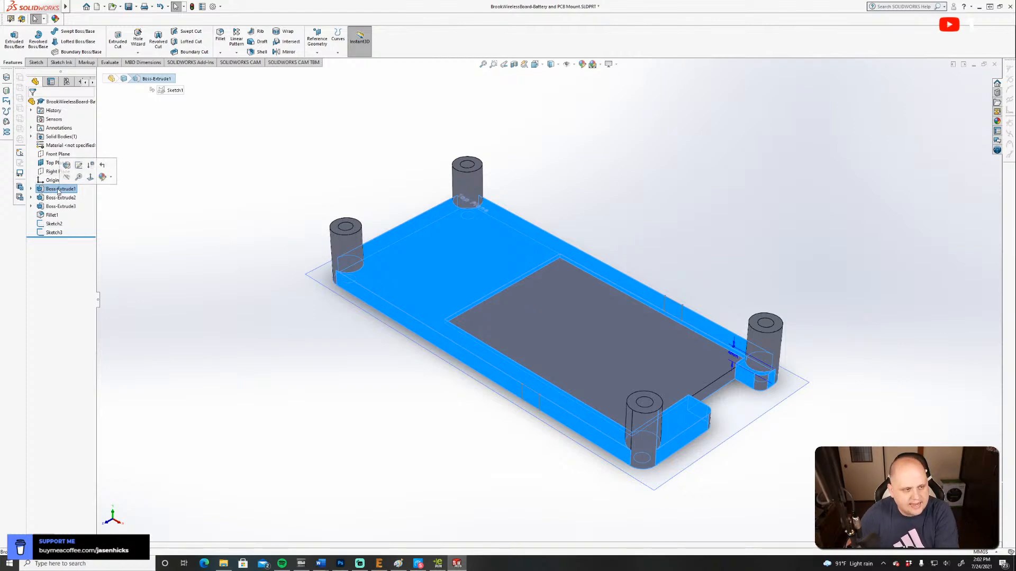
pyautogui.click(67, 166)
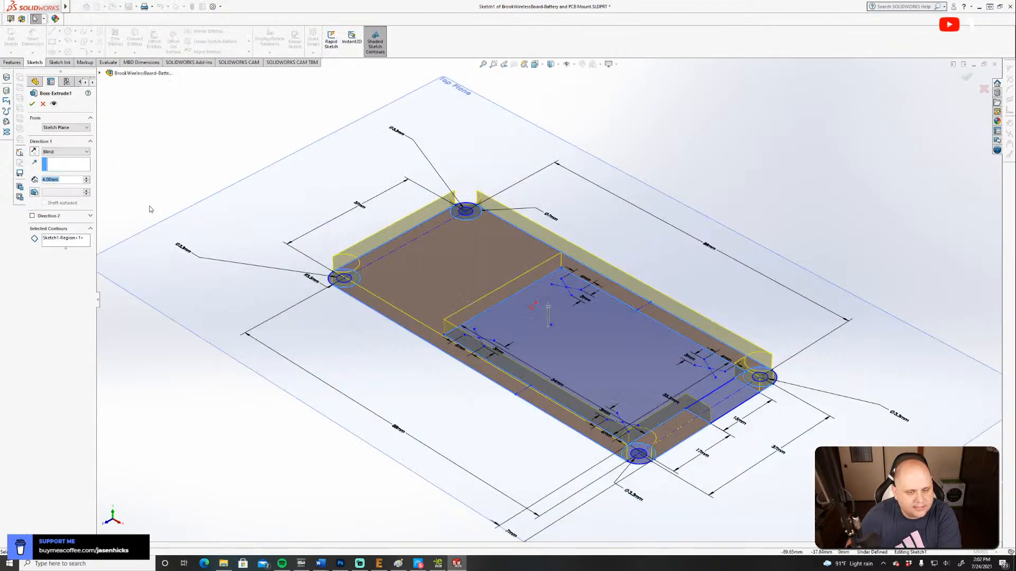
pyautogui.click(43, 103)
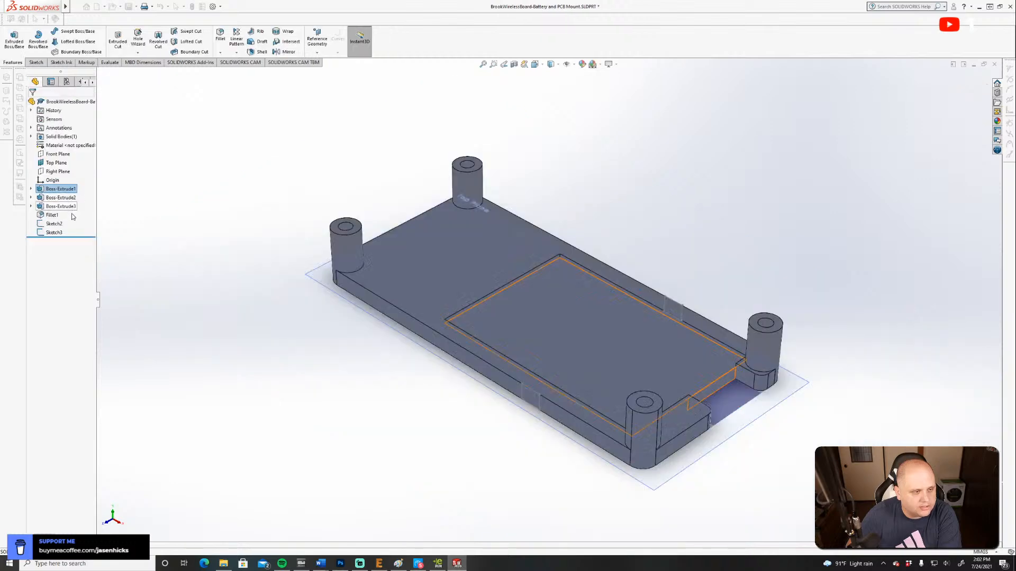
# Set the pocket floor extrusion, Boss-Extrude3, to a depth of 4 mm.
pyautogui.click(61, 206)
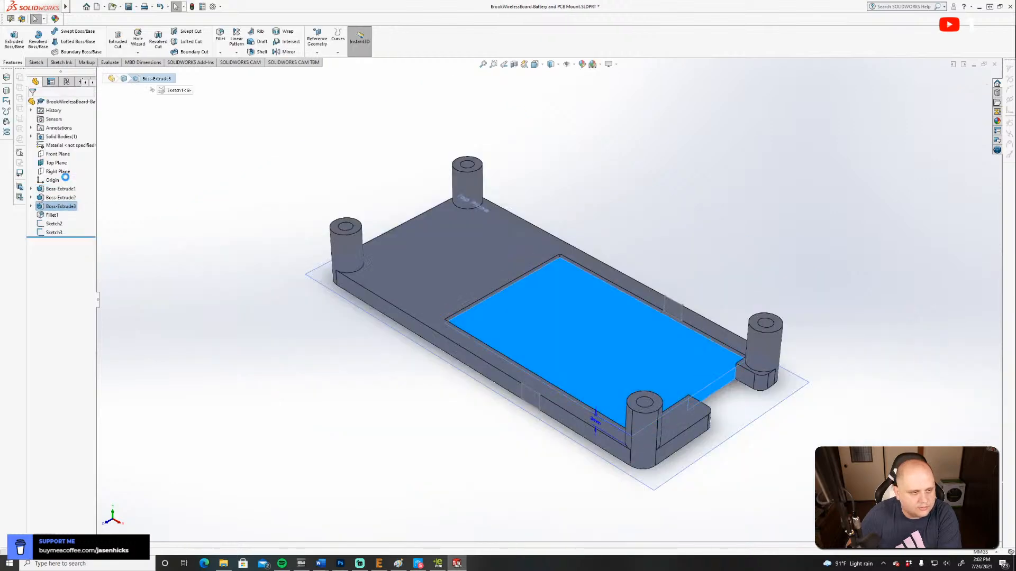
pyautogui.click(68, 182)
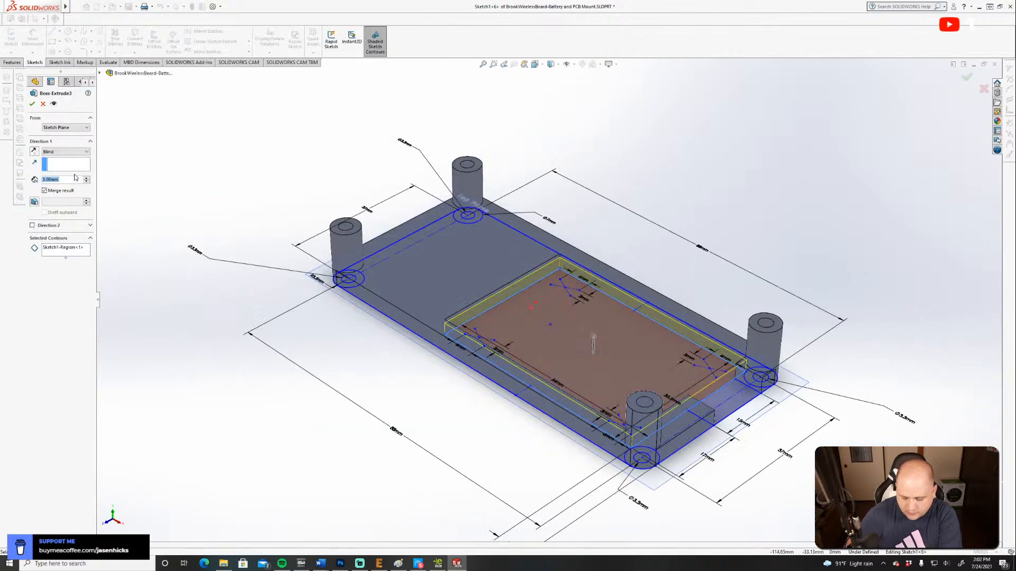
pyautogui.write('4')
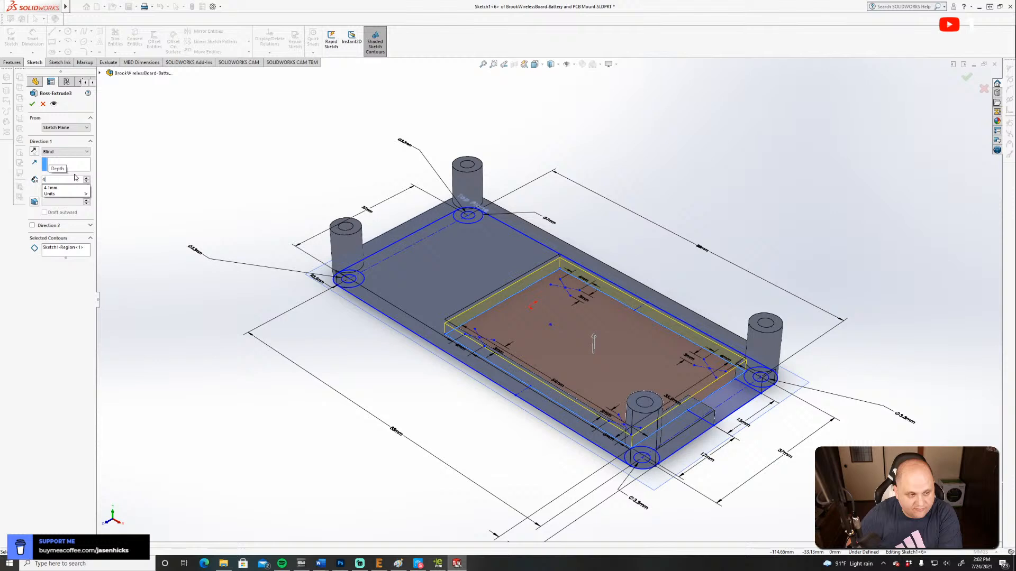
pyautogui.click(31, 103)
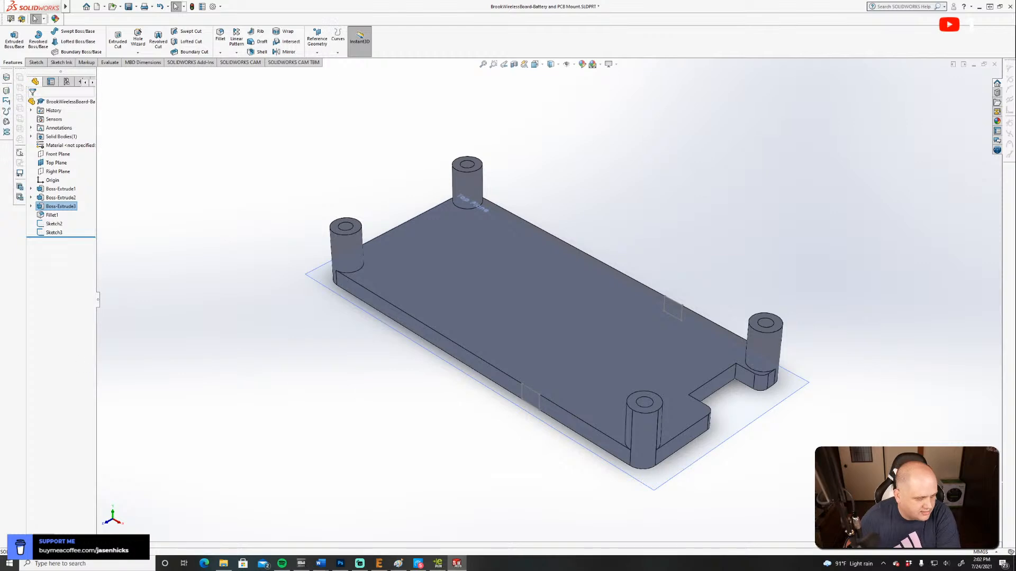
# Delete the leftover notch sketches, Sketch2 and Sketch3, from the part.
pyautogui.click(52, 226)
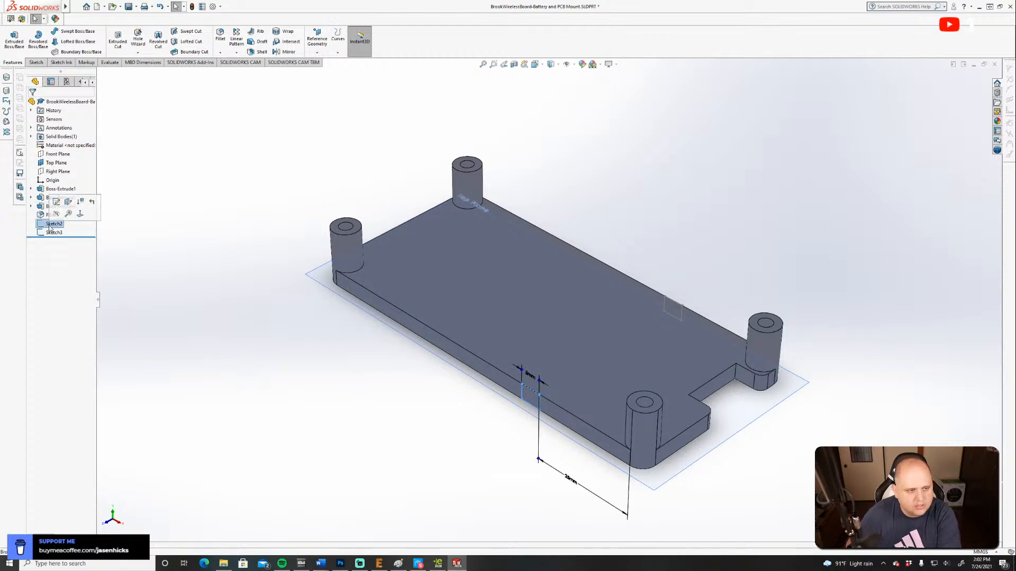
pyautogui.rightClick(54, 227)
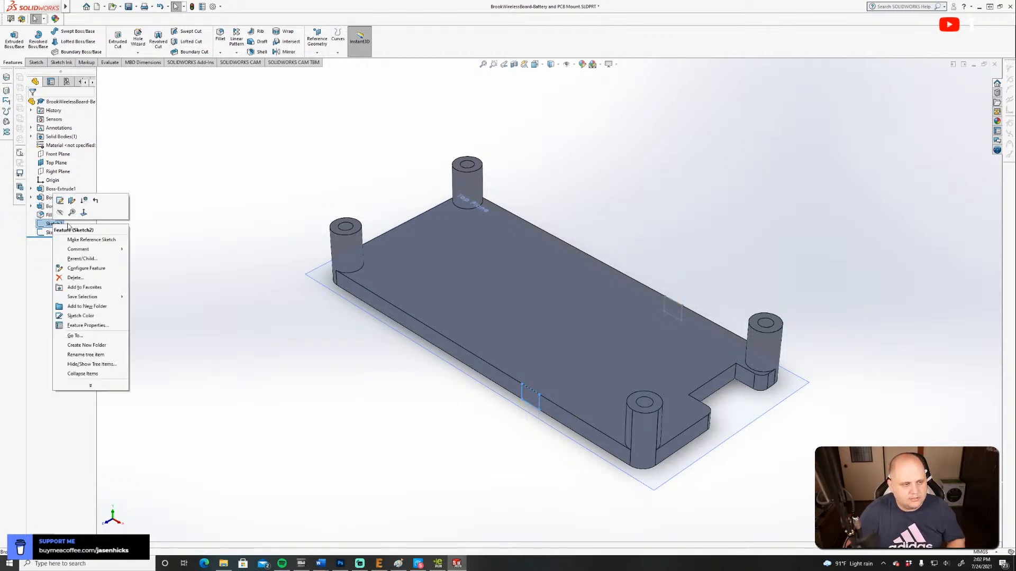
pyautogui.click(75, 278)
pyautogui.click(775, 347)
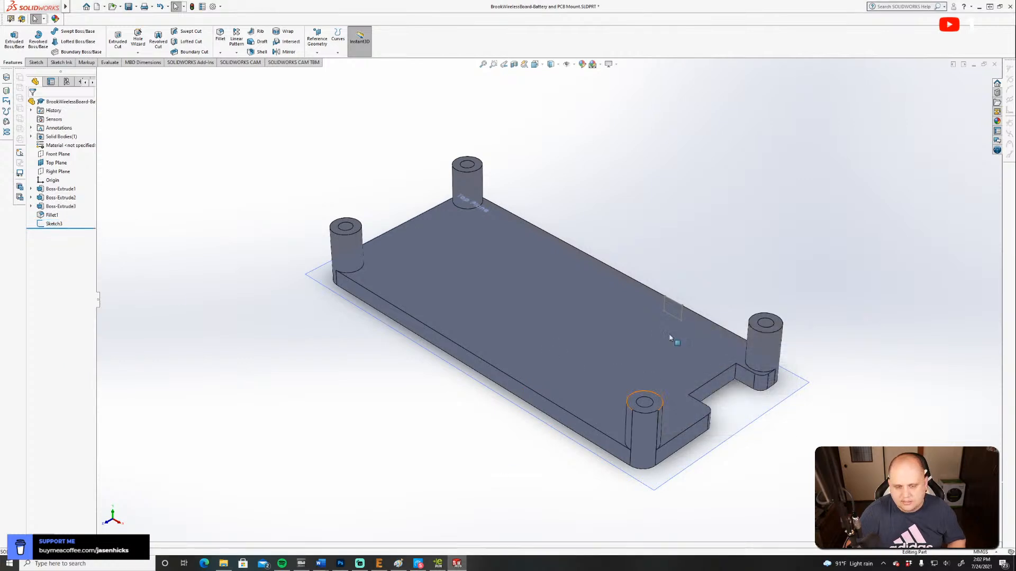
pyautogui.rightClick(54, 224)
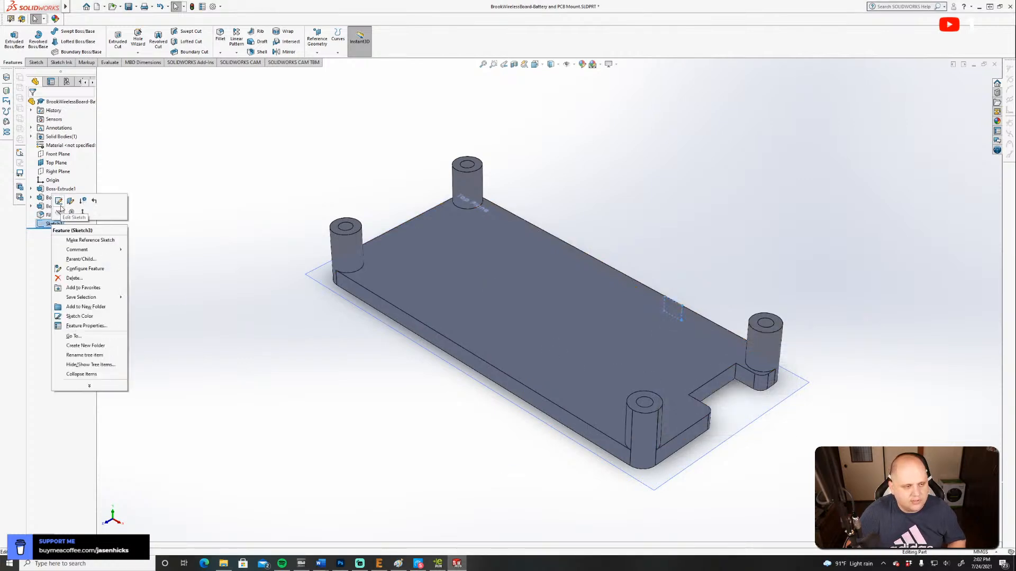
pyautogui.click(74, 277)
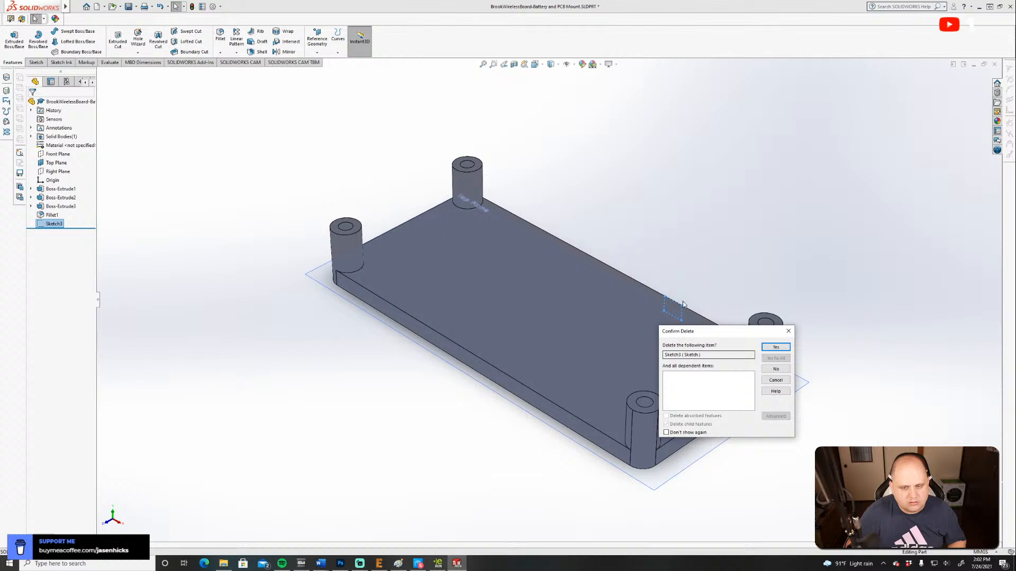
pyautogui.click(775, 347)
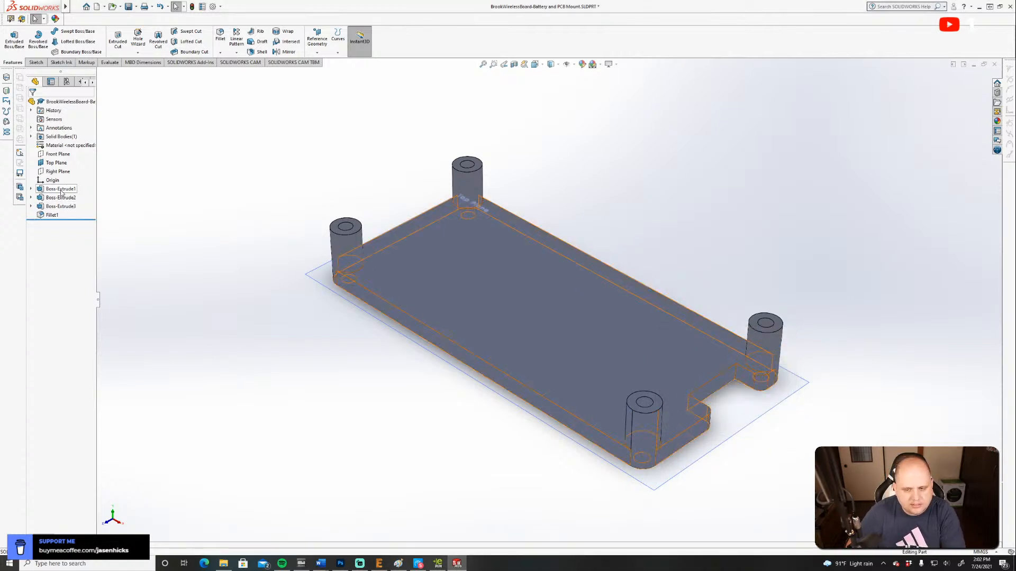
# Delete the battery pocket rectangle and edge notch outline from Sketch1 of the base plate extrusion, and rebuild while ignoring errors.
pyautogui.click(30, 189)
pyautogui.rightClick(63, 197)
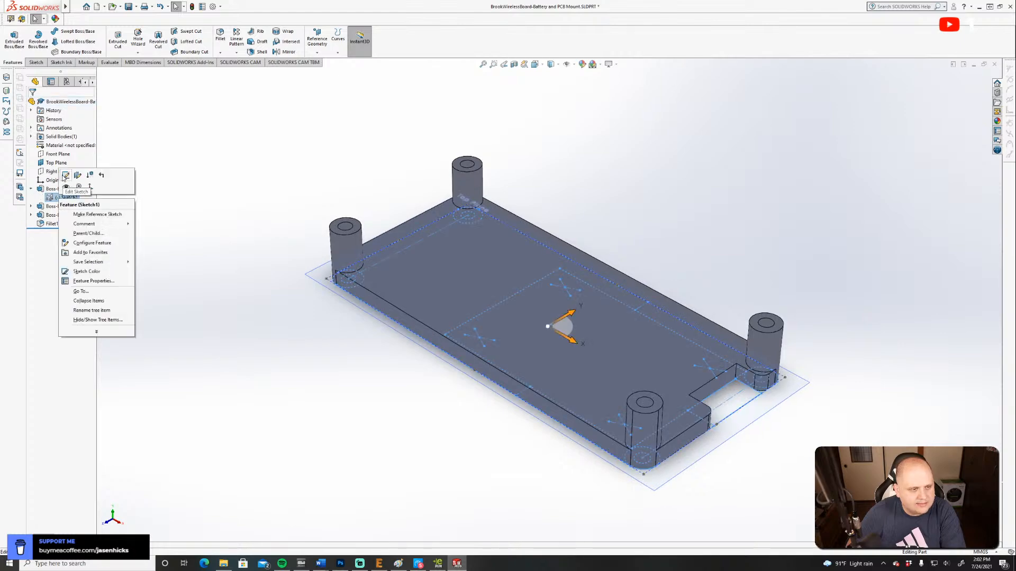
pyautogui.click(64, 176)
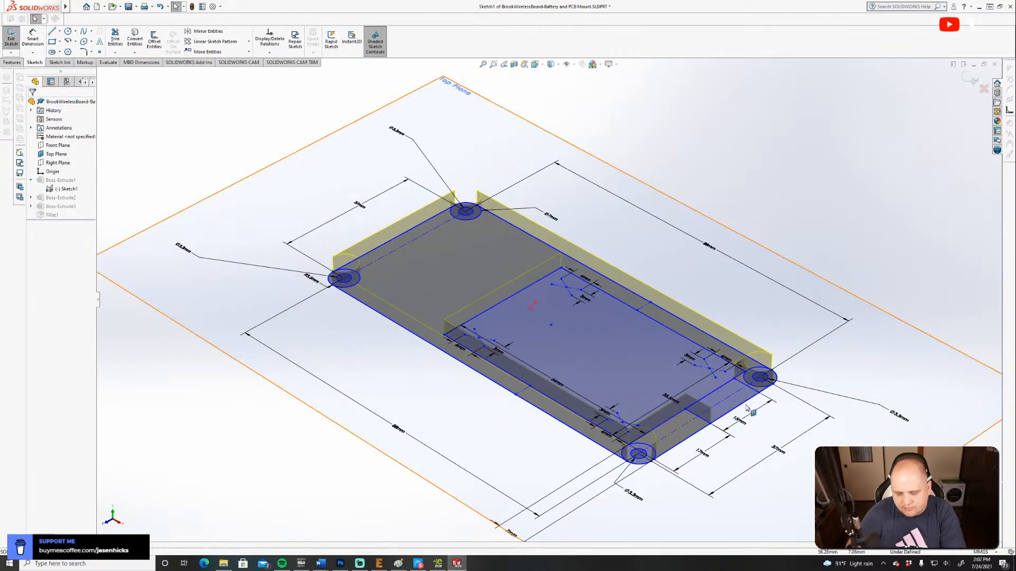
pyautogui.scroll(1, 719, 398)
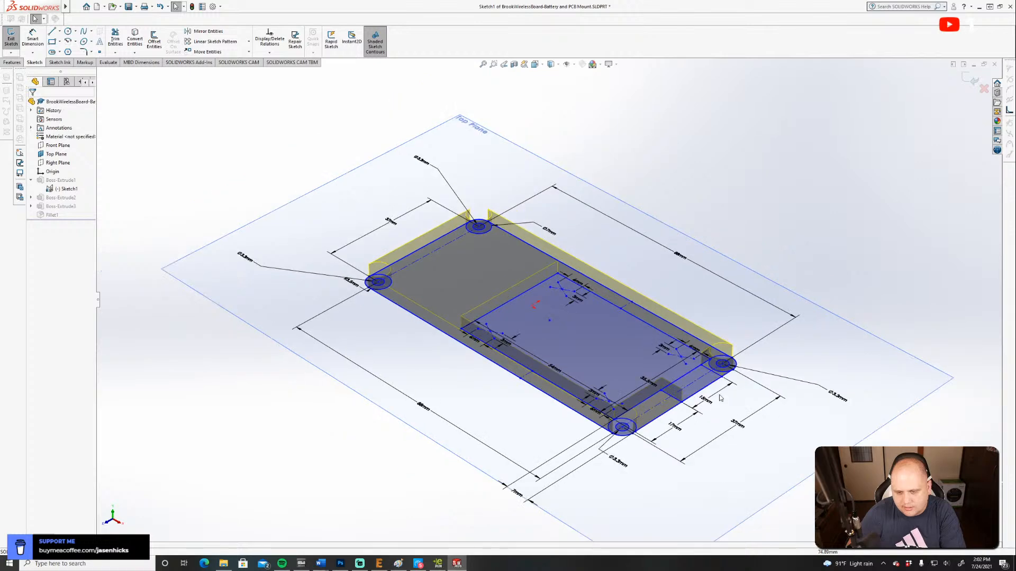
pyautogui.scroll(-3, 762, 434)
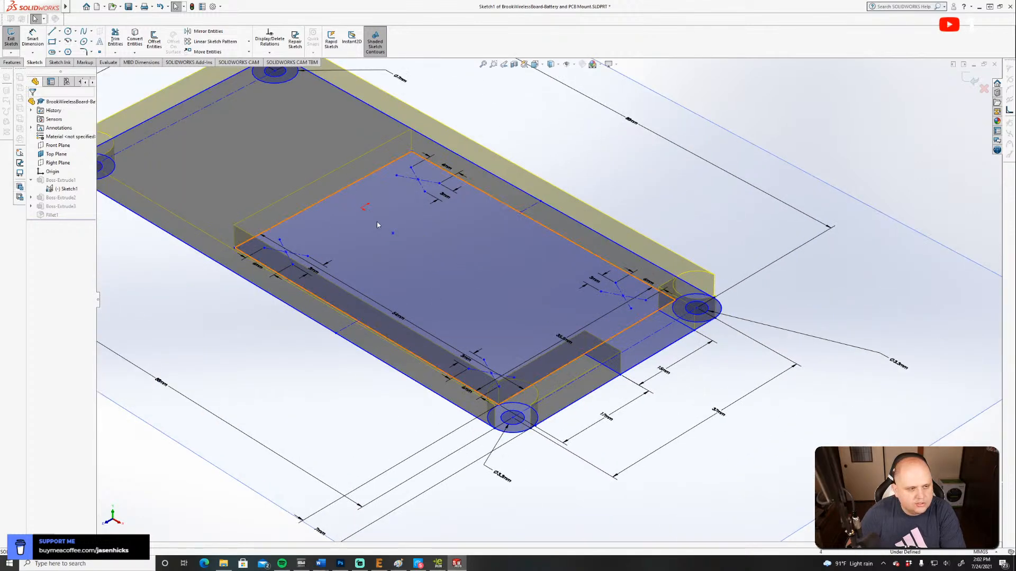
pyautogui.click(377, 219)
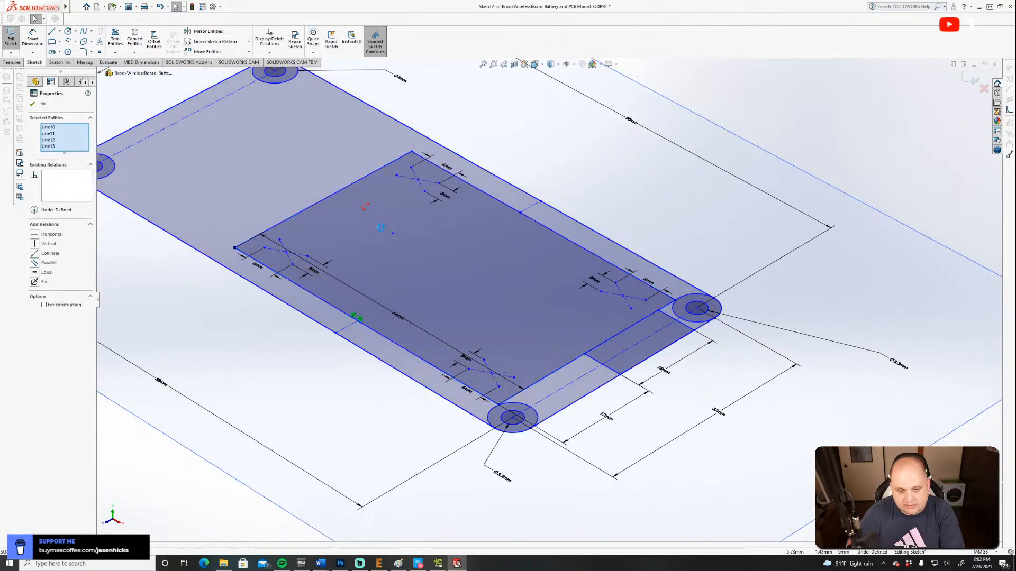
pyautogui.press('Delete')
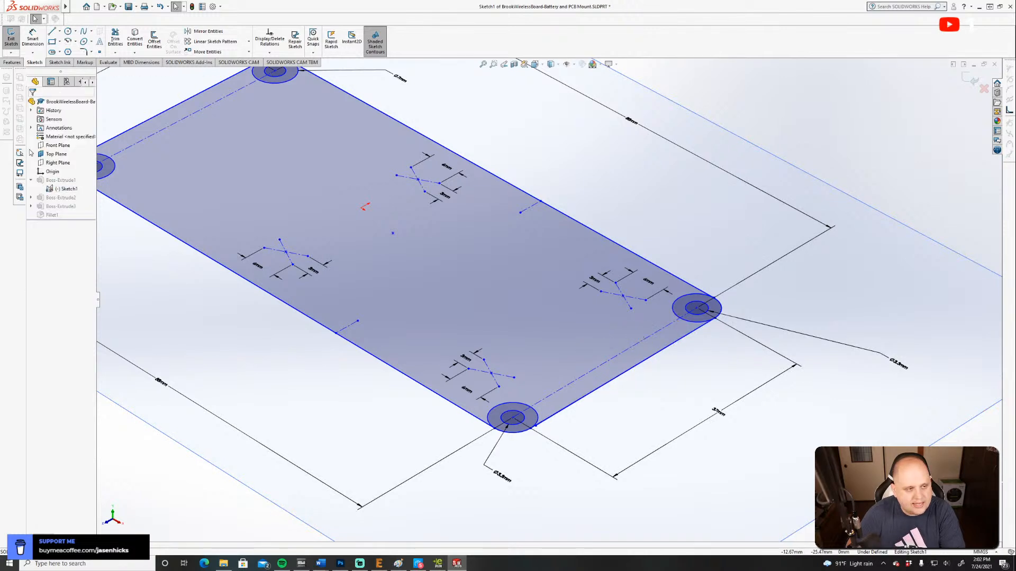
pyautogui.click(11, 39)
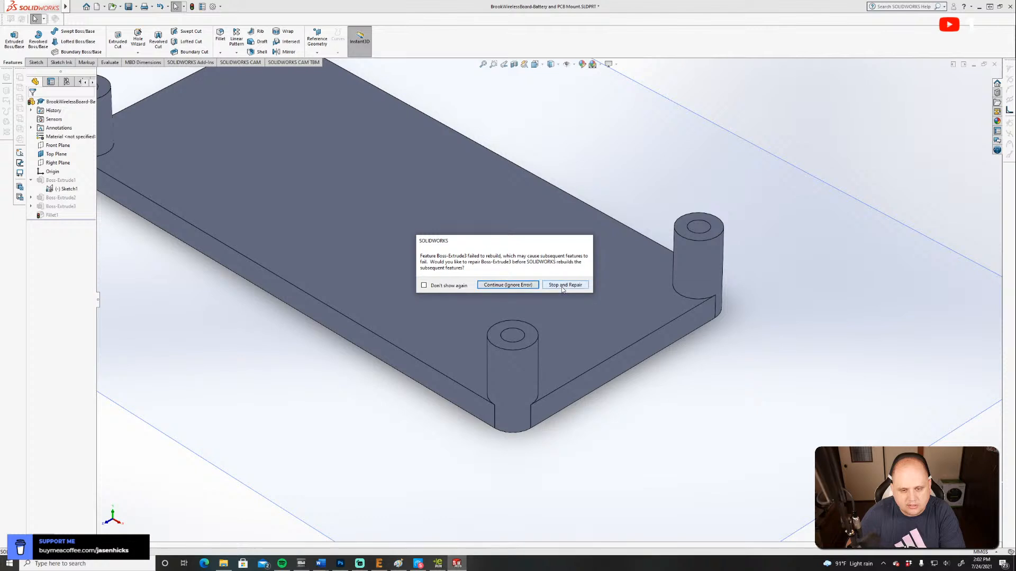
pyautogui.click(505, 285)
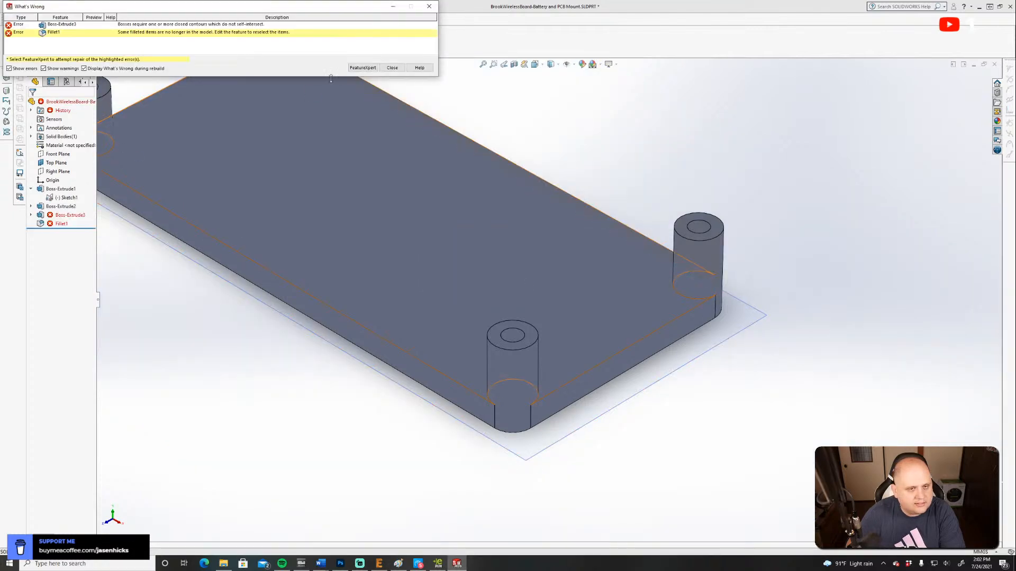
pyautogui.click(392, 68)
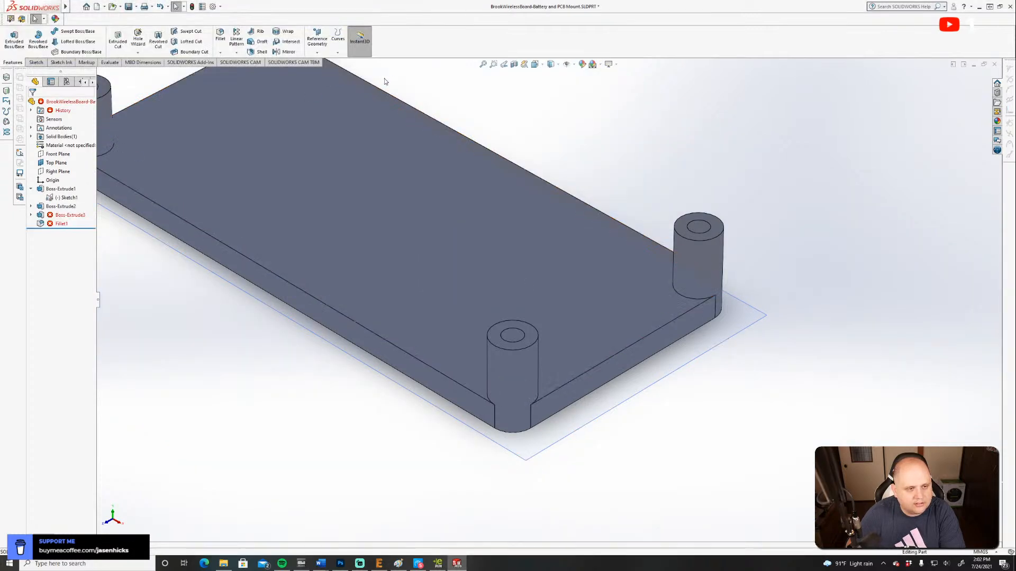
# Delete the failed pocket floor extrusion, Boss-Extrude3, and the broken fillet, Fillet1, from the part.
pyautogui.click(67, 215)
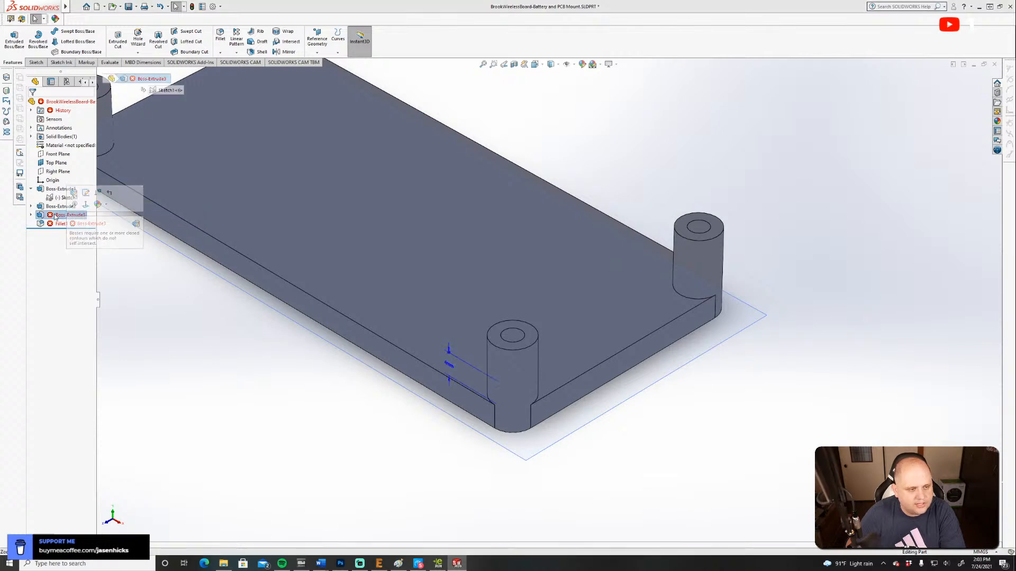
pyautogui.rightClick(54, 218)
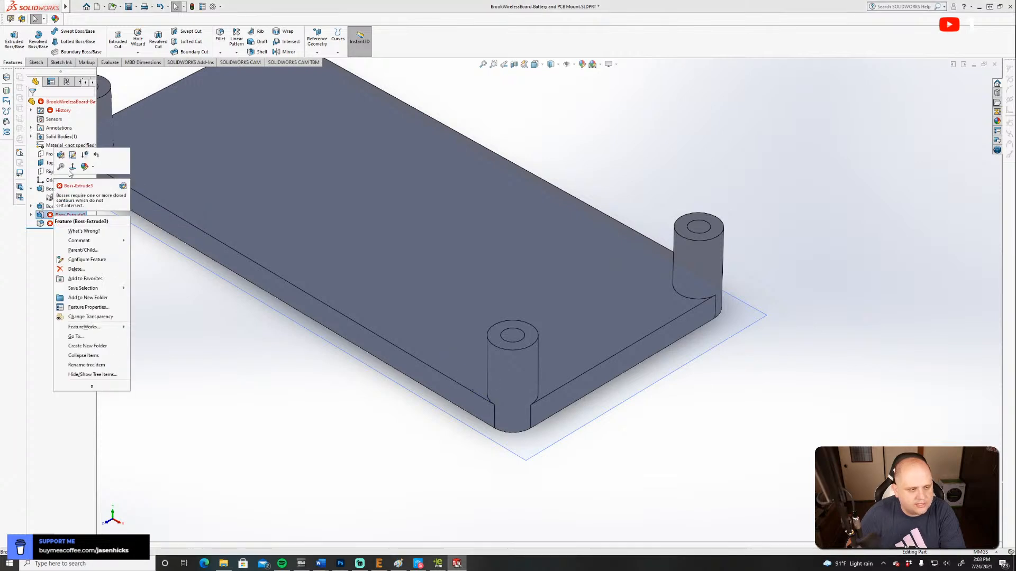
pyautogui.click(76, 269)
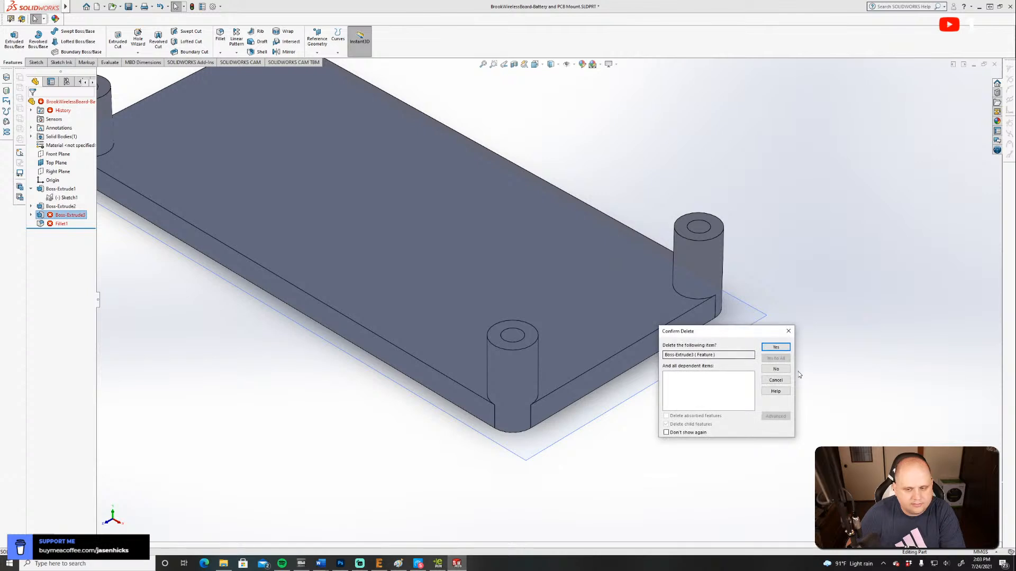
pyautogui.click(775, 347)
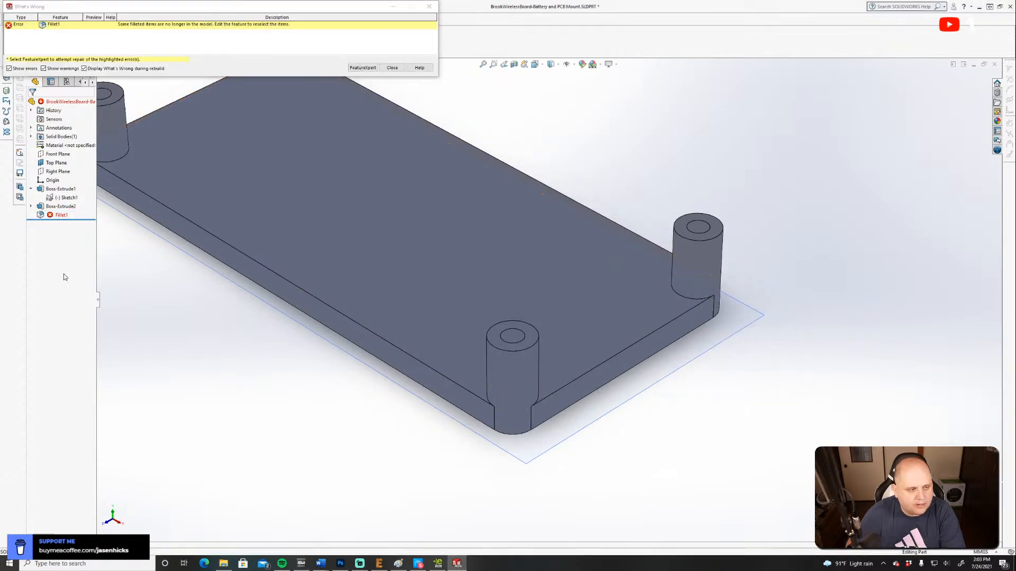
pyautogui.rightClick(62, 216)
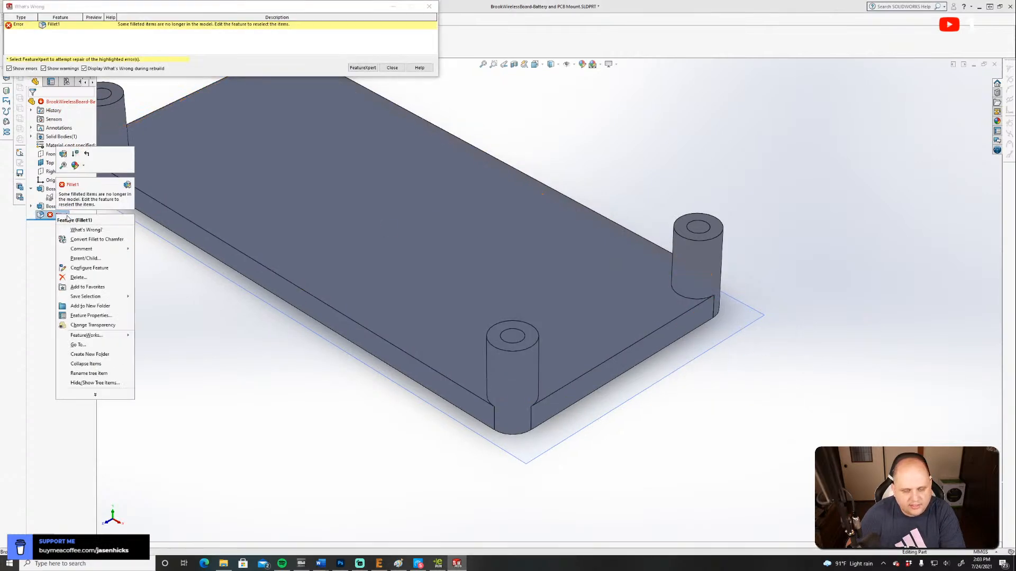
pyautogui.click(78, 277)
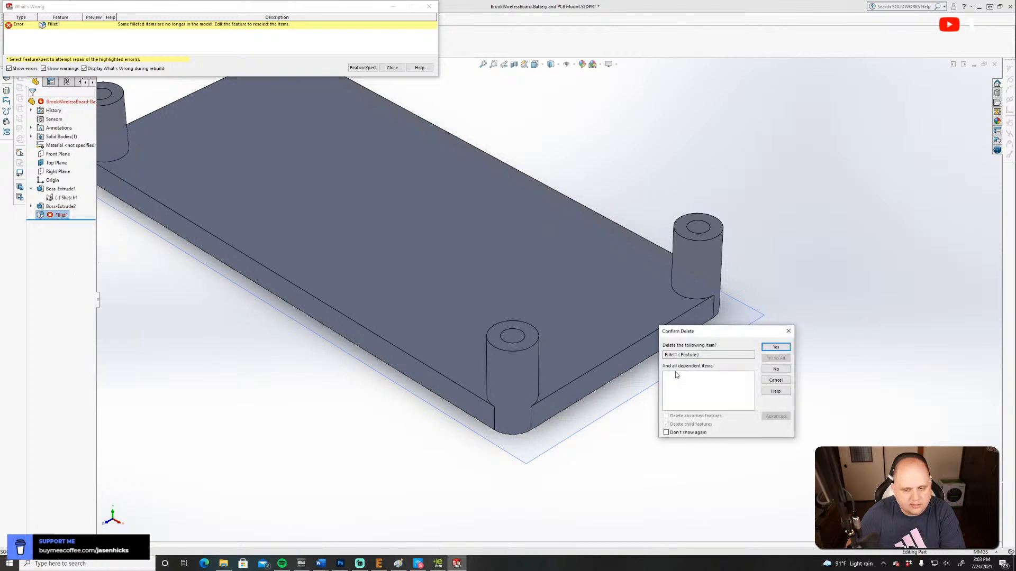
pyautogui.click(776, 347)
pyautogui.moveTo(249, 239); pyautogui.dragTo(235, 266, button='middle')
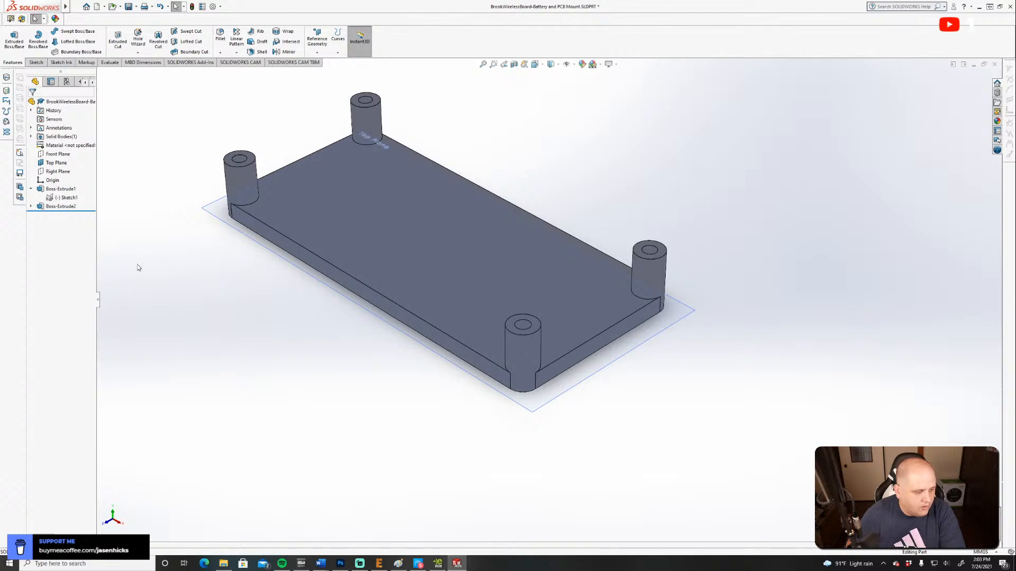
pyautogui.click(31, 189)
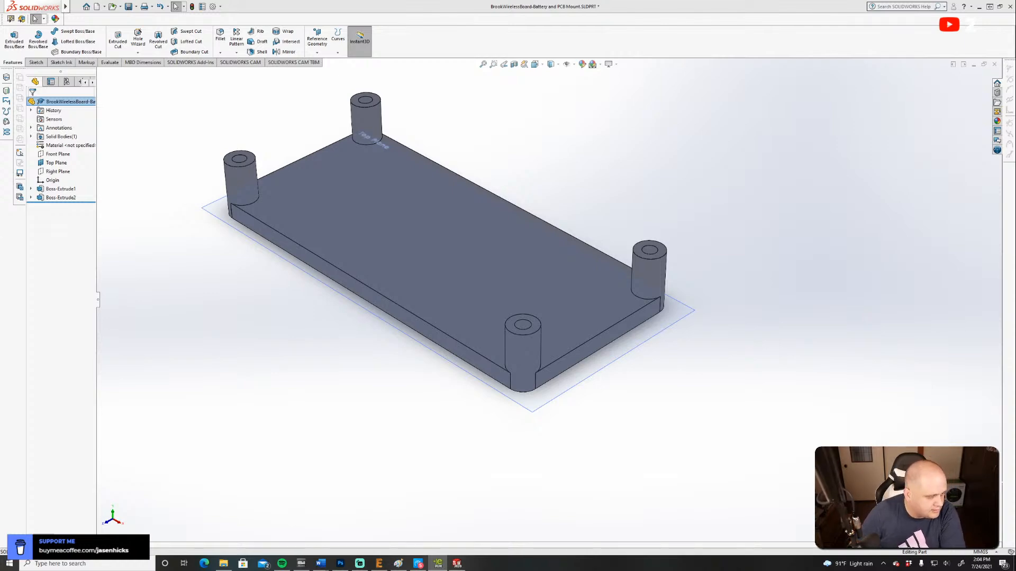
# Consult the UFB-UP5 dimension drawing in eDrawings for the board's outline and mounting hole dimensions.
pyautogui.moveTo(0, 360); pyautogui.dragTo(401, 186)
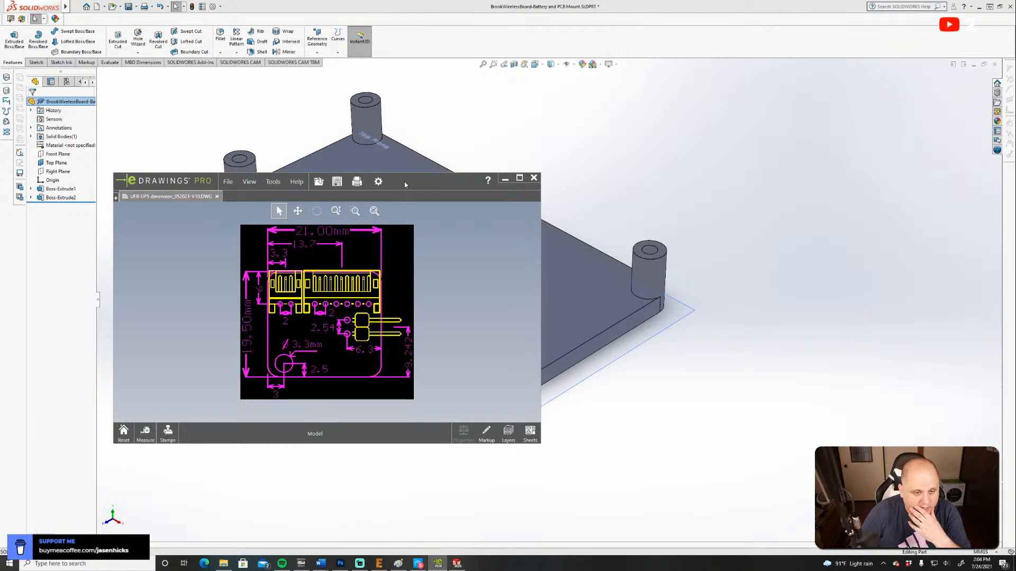
pyautogui.moveTo(405, 185); pyautogui.dragTo(0, 365)
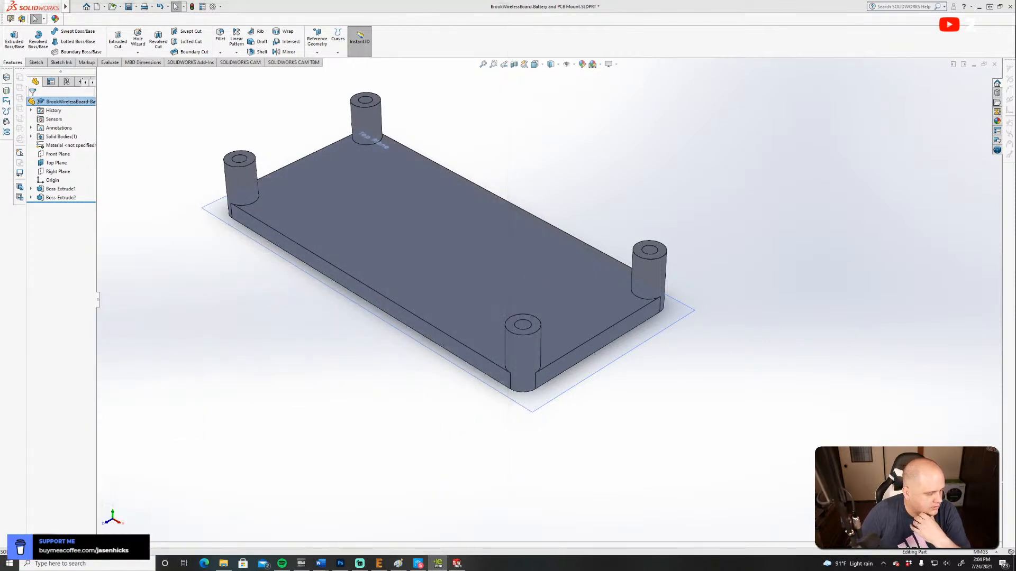
# On the base plate's top face, sketch a center rectangle about 26 by 22 mm, centred between the origin and one short edge.
pyautogui.click(420, 240)
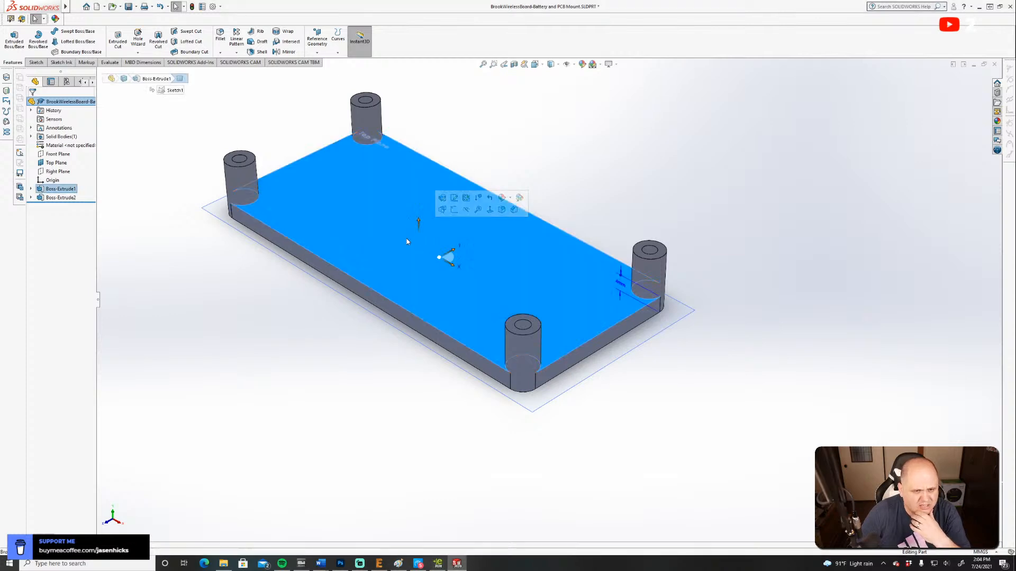
pyautogui.click(36, 62)
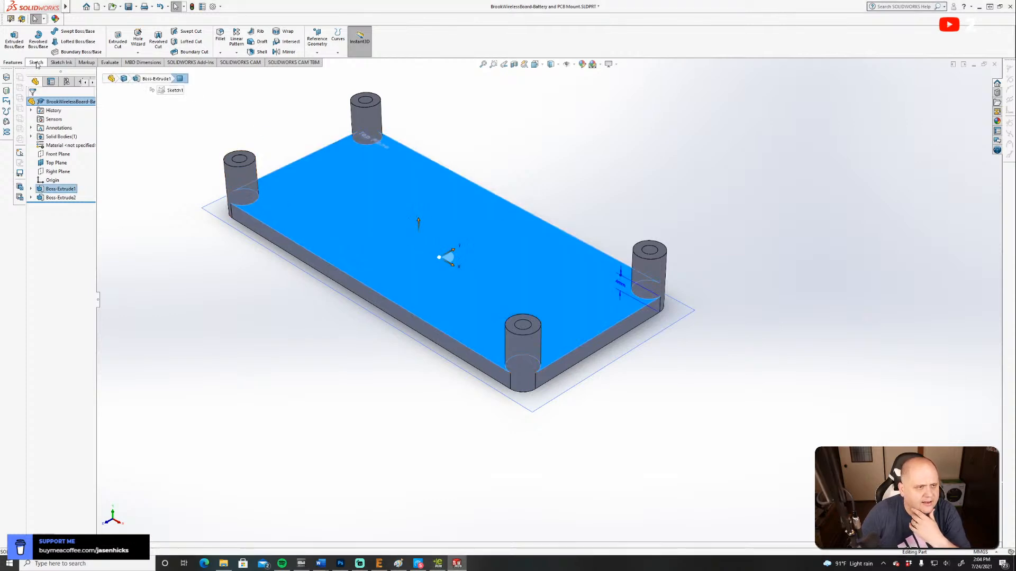
pyautogui.click(18, 37)
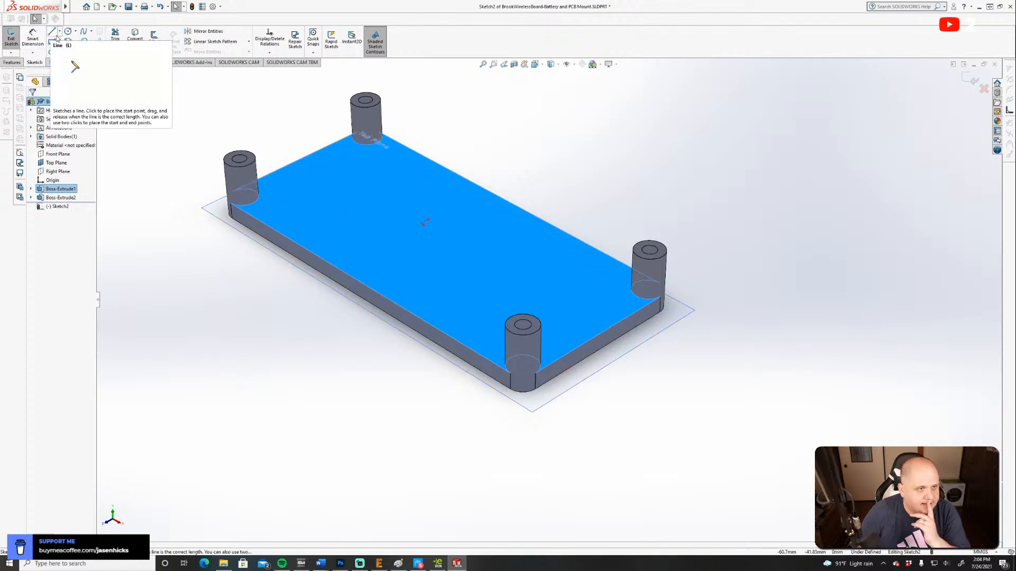
pyautogui.click(534, 64)
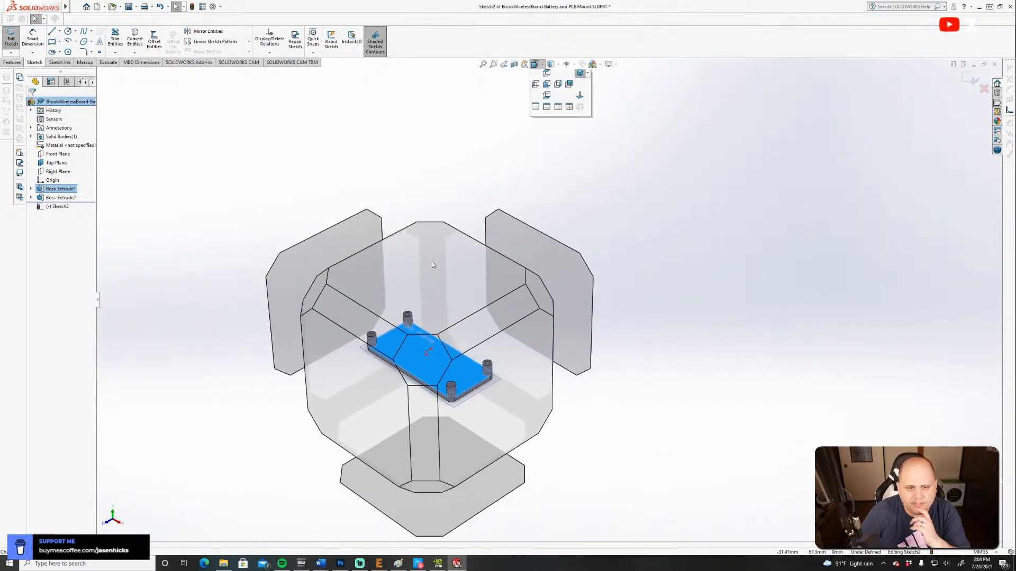
pyautogui.click(562, 222)
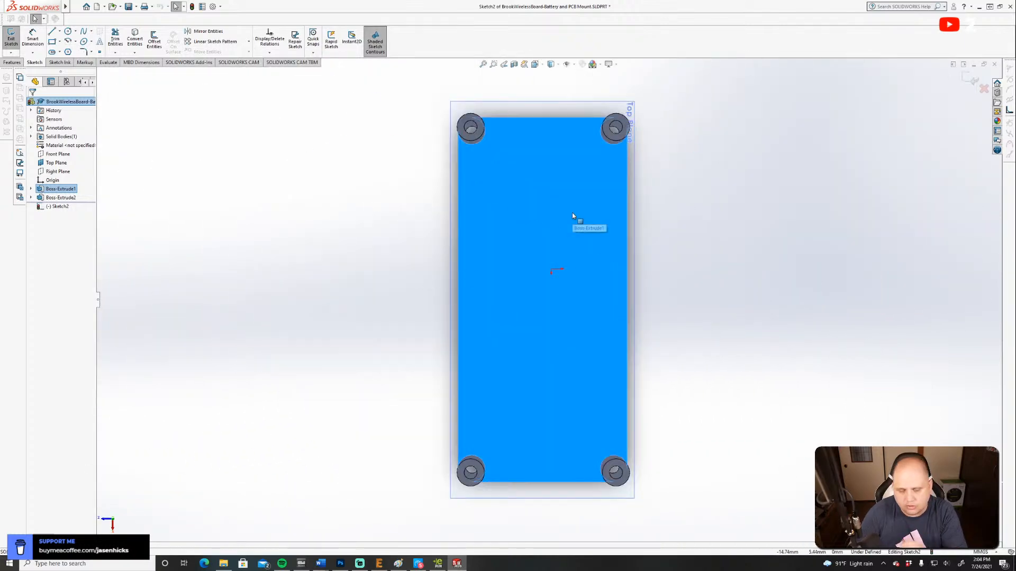
pyautogui.click(52, 42)
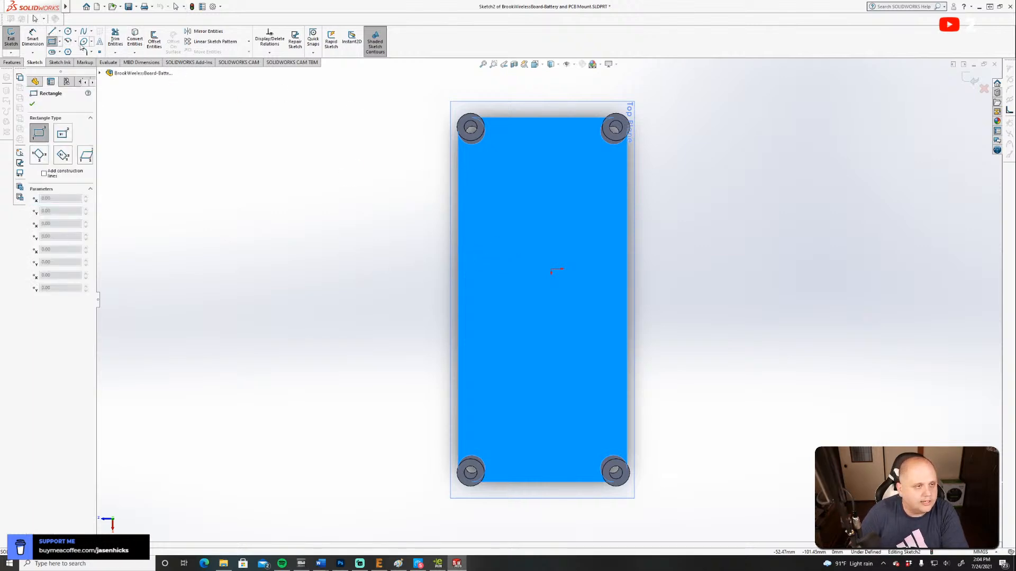
pyautogui.click(59, 41)
pyautogui.click(55, 62)
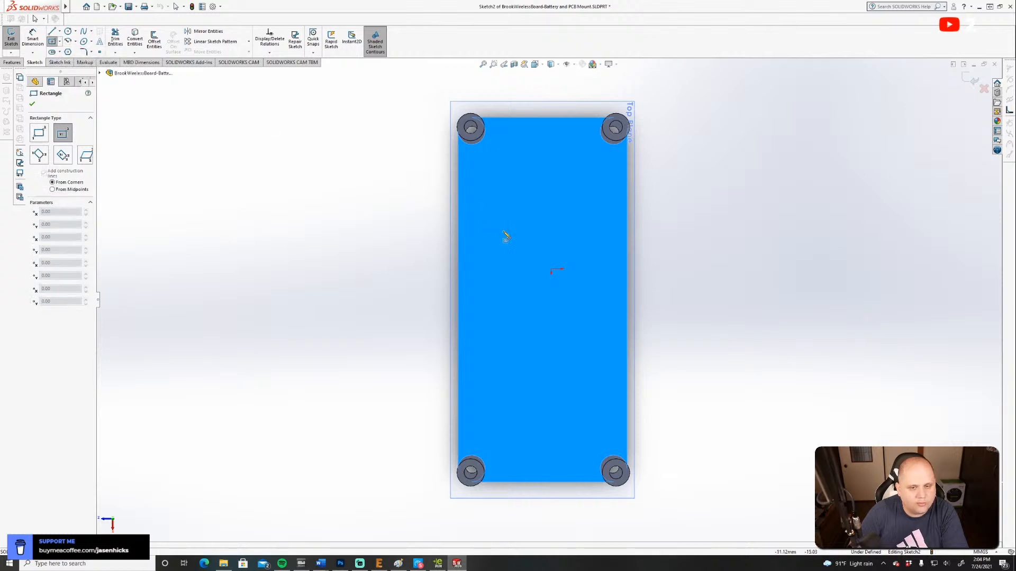
pyautogui.click(552, 189)
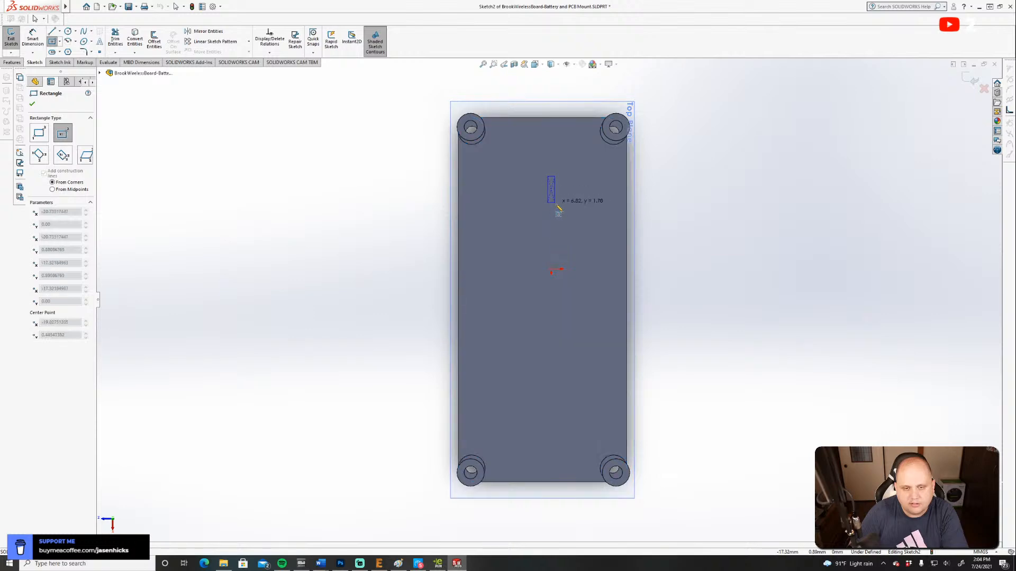
pyautogui.click(601, 232)
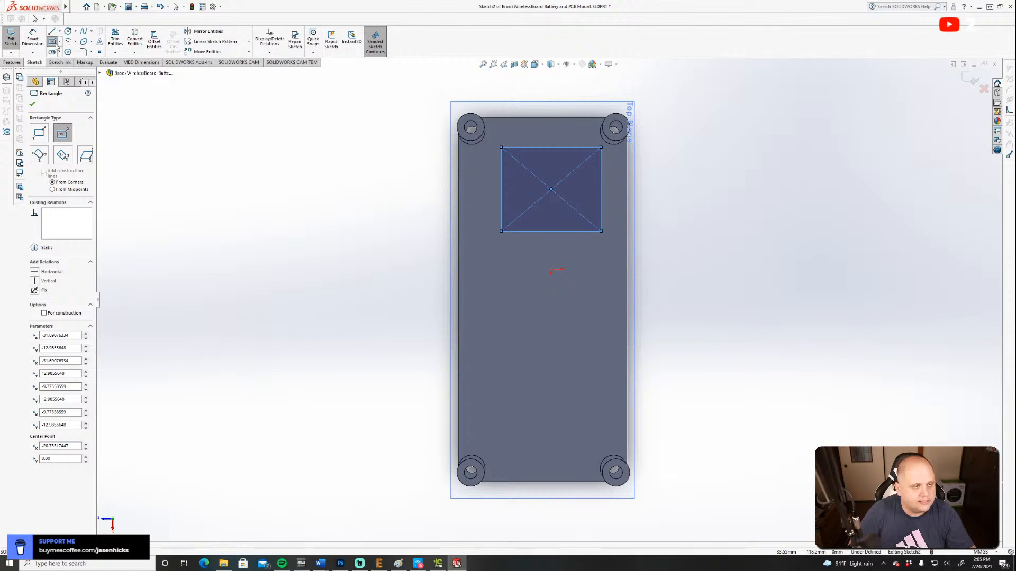
# Dimension the rectangle to 21 mm across the plate's width and 19.5 mm along its length.
pyautogui.click(30, 39)
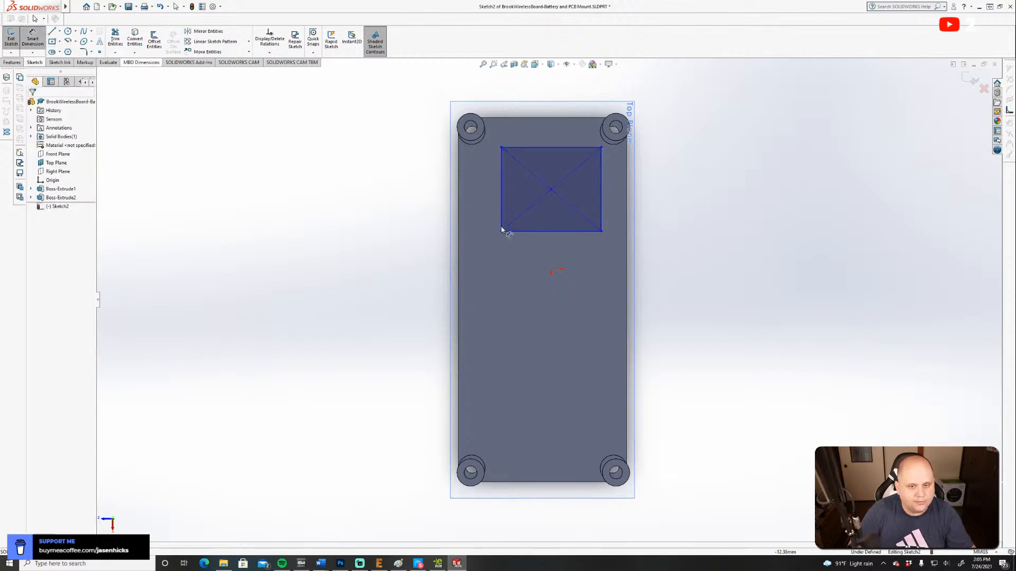
pyautogui.click(532, 232)
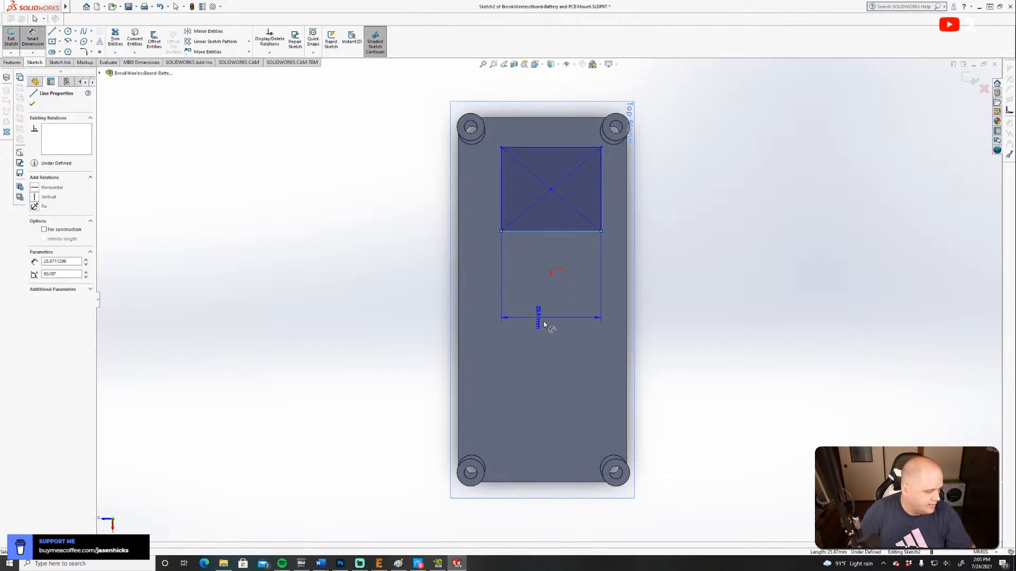
pyautogui.click(545, 324)
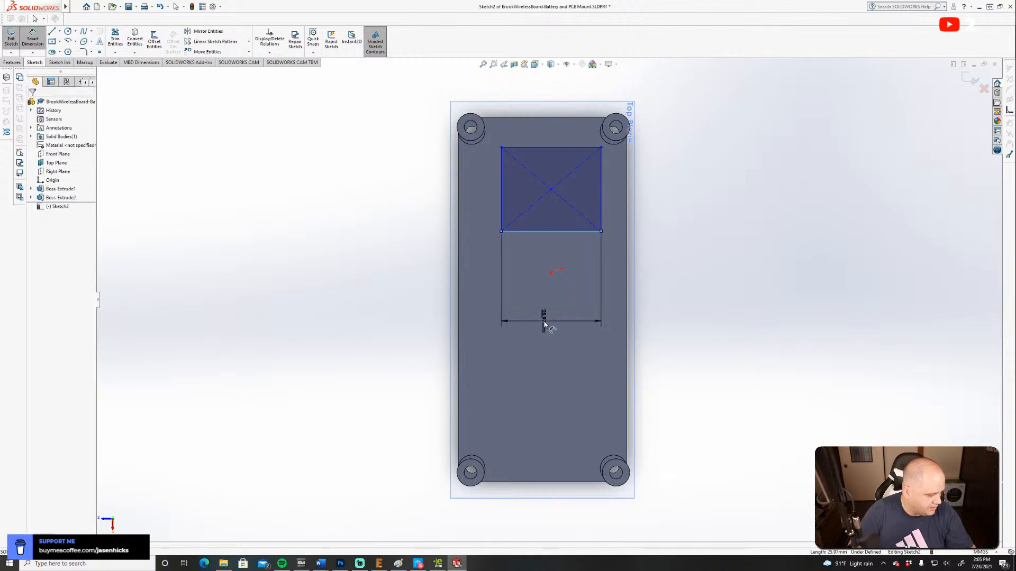
pyautogui.write('21')
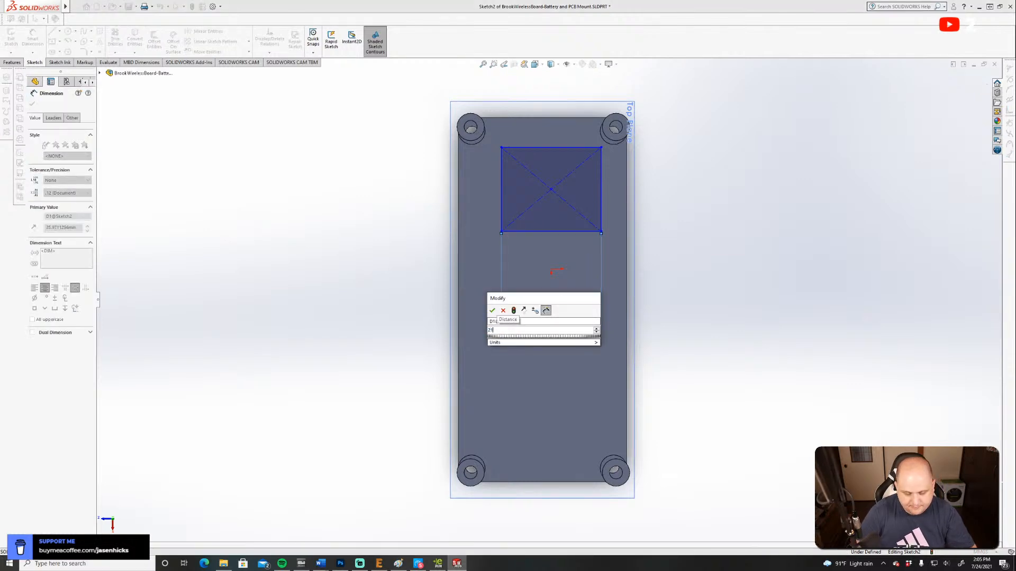
pyautogui.press('Return')
pyautogui.click(501, 195)
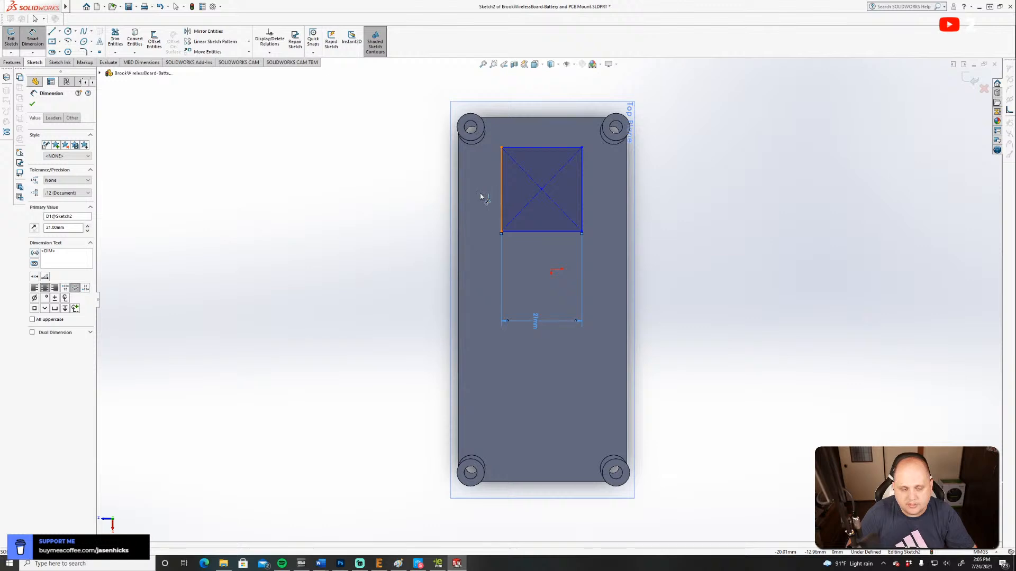
pyautogui.click(319, 211)
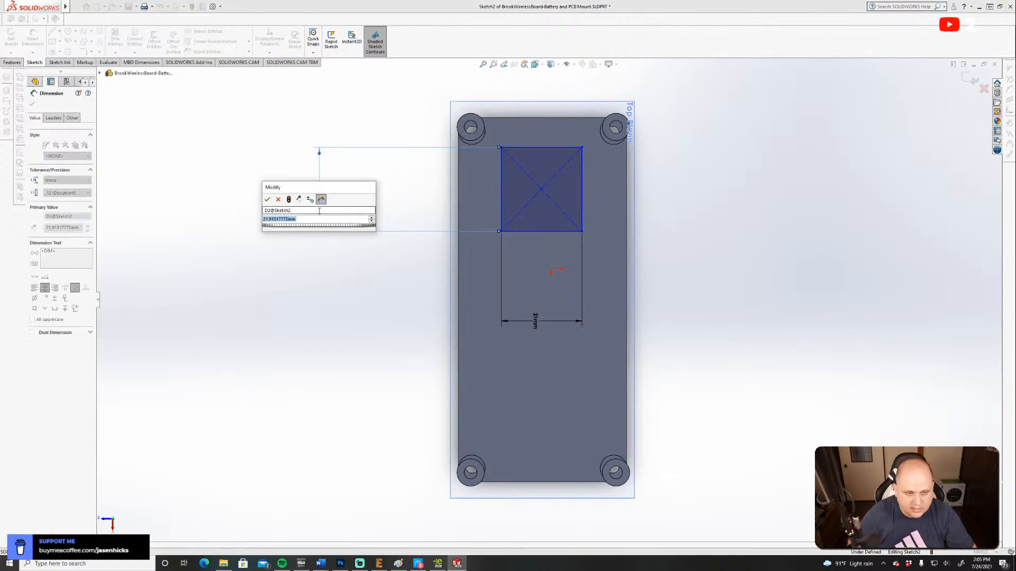
pyautogui.write('19.5')
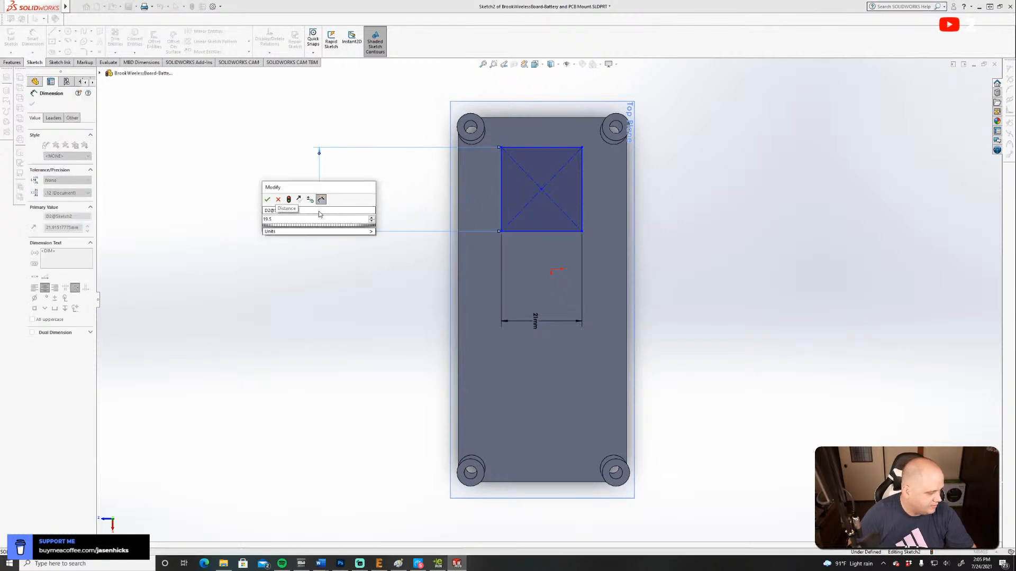
pyautogui.press('Return')
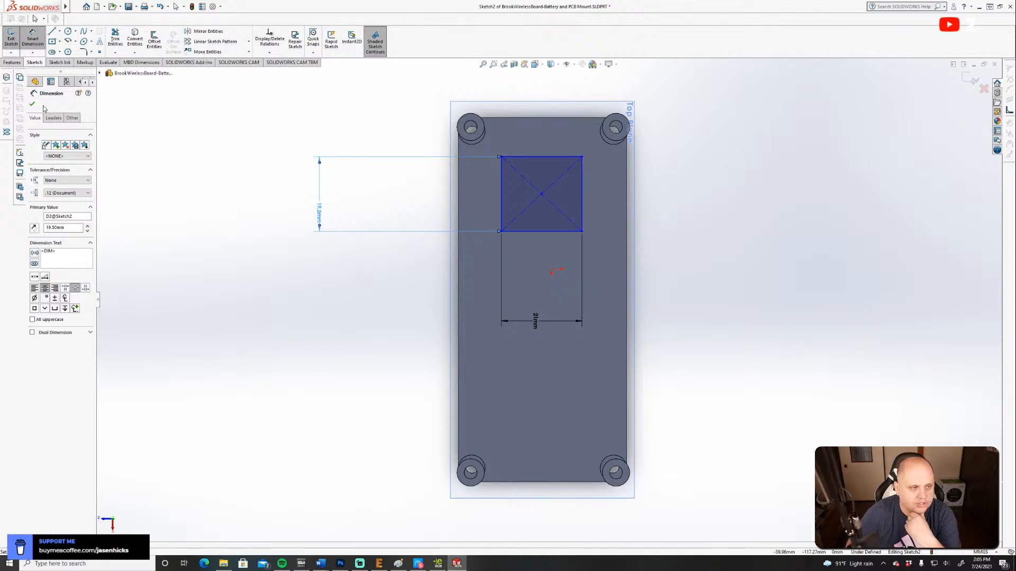
pyautogui.press('Escape')
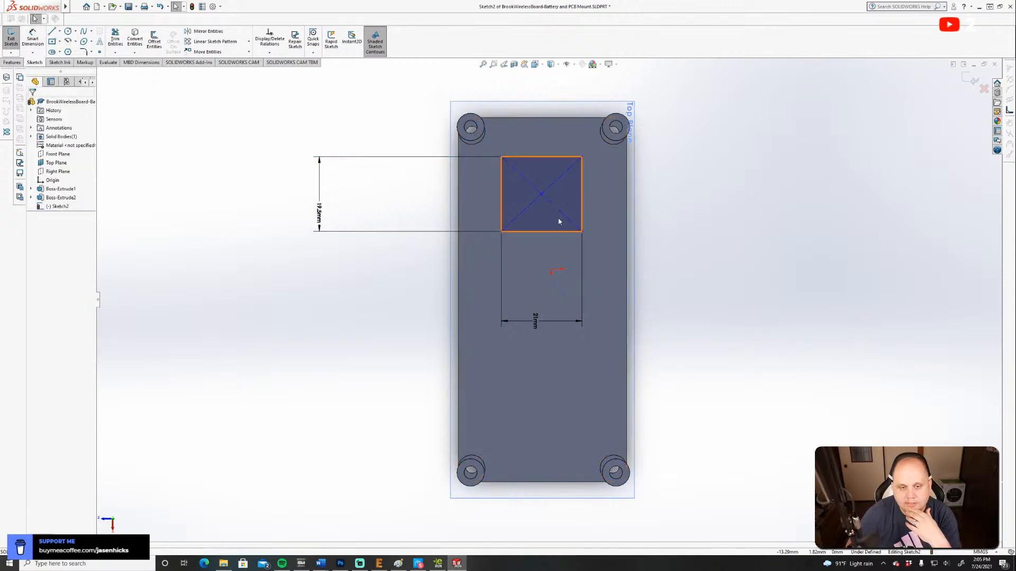
# Draw horizontal construction lines from the rectangle's two corners nearest the origin out to the plate's long edges.
pyautogui.scroll(3, 560, 222)
pyautogui.click(52, 32)
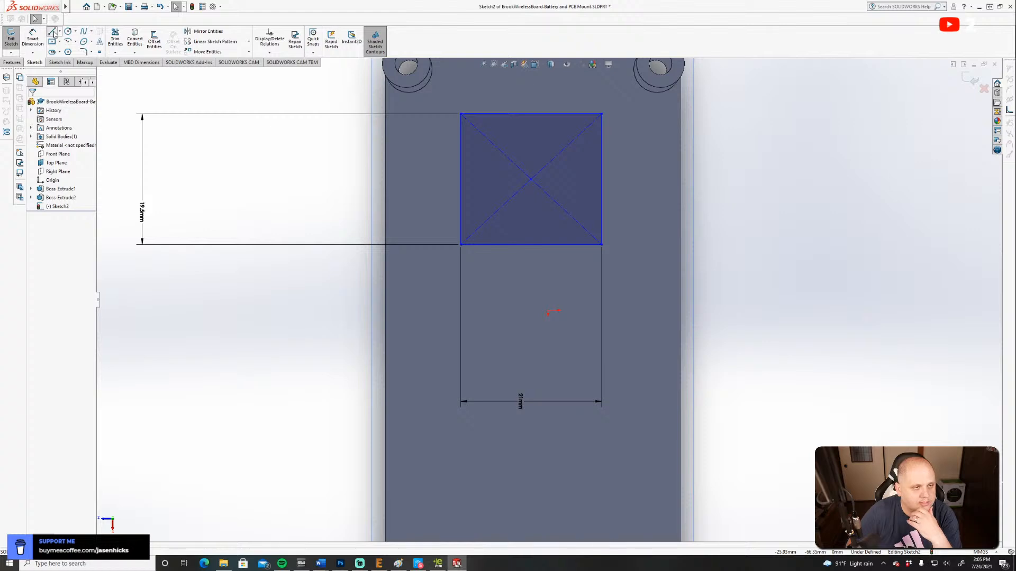
pyautogui.click(44, 194)
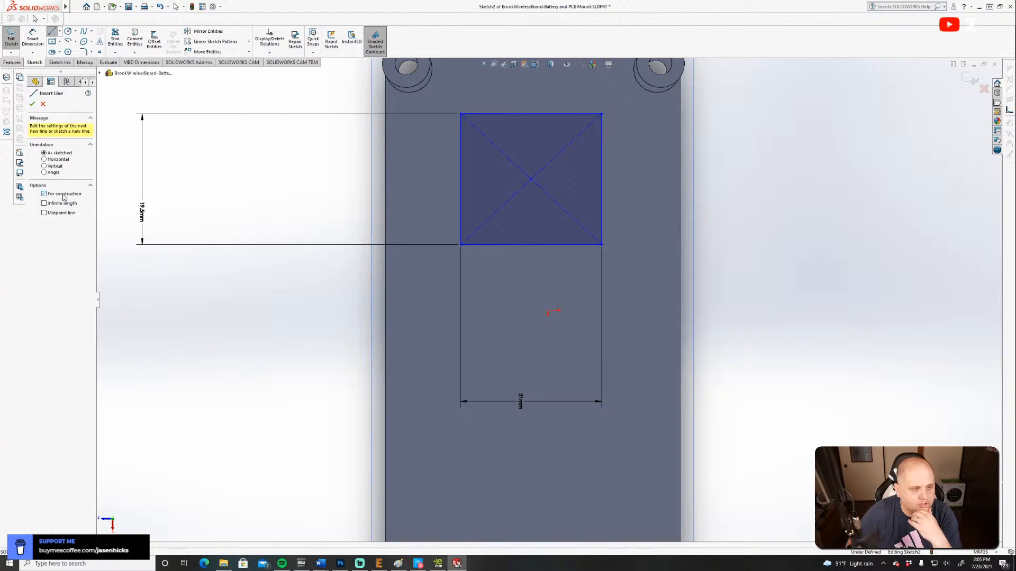
pyautogui.click(460, 244)
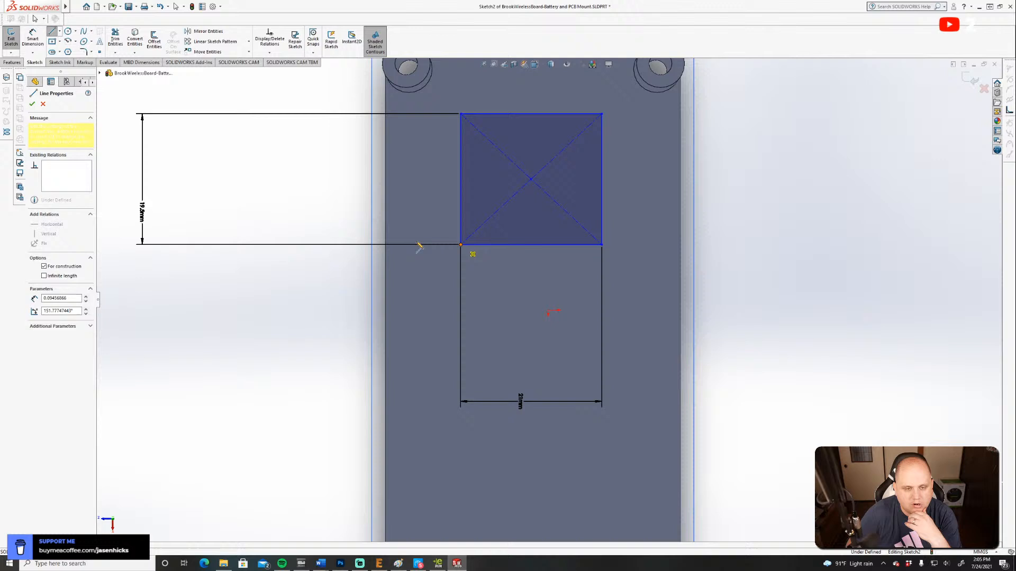
pyautogui.click(386, 245)
pyautogui.press('Escape')
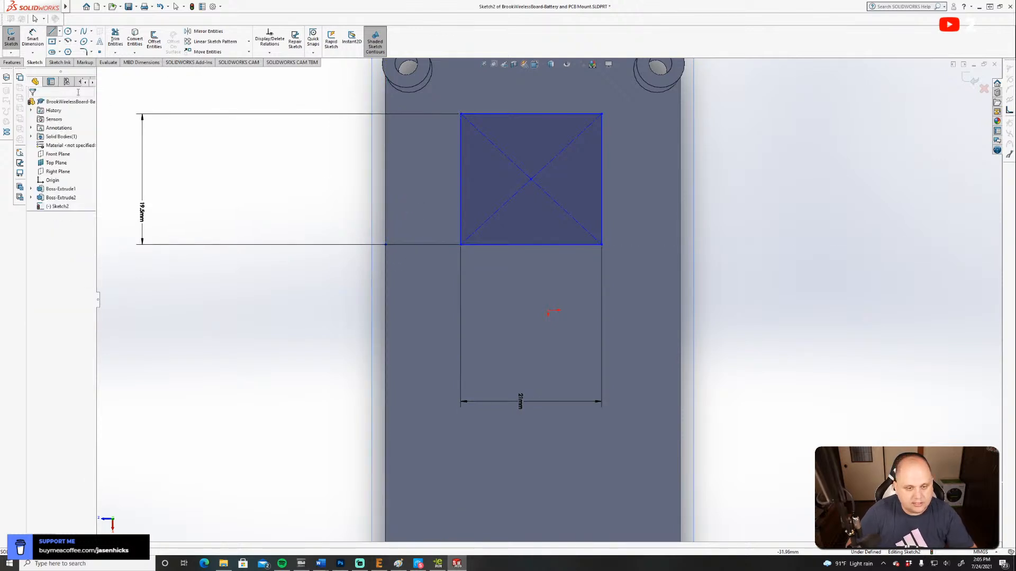
pyautogui.click(52, 32)
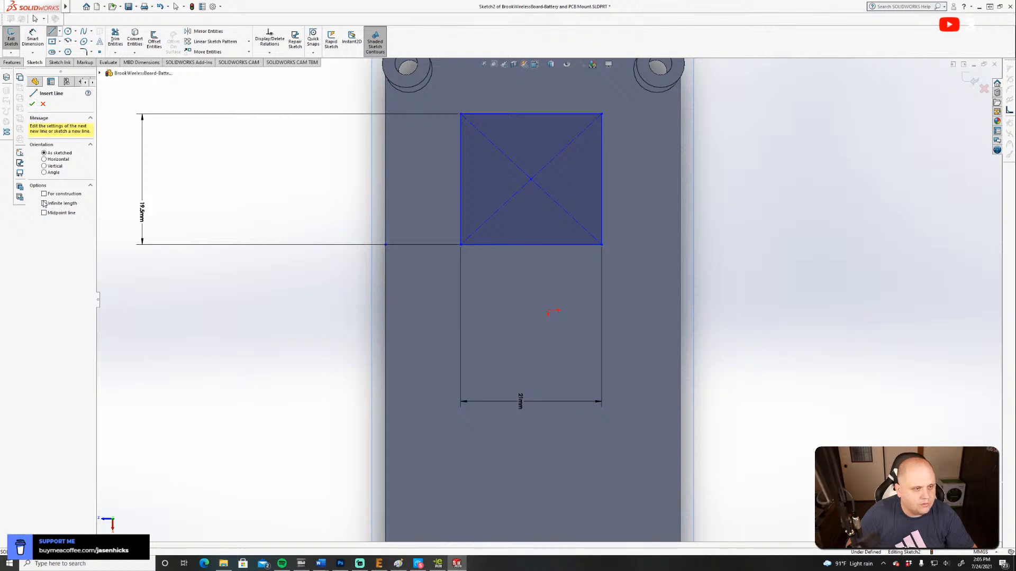
pyautogui.click(601, 245)
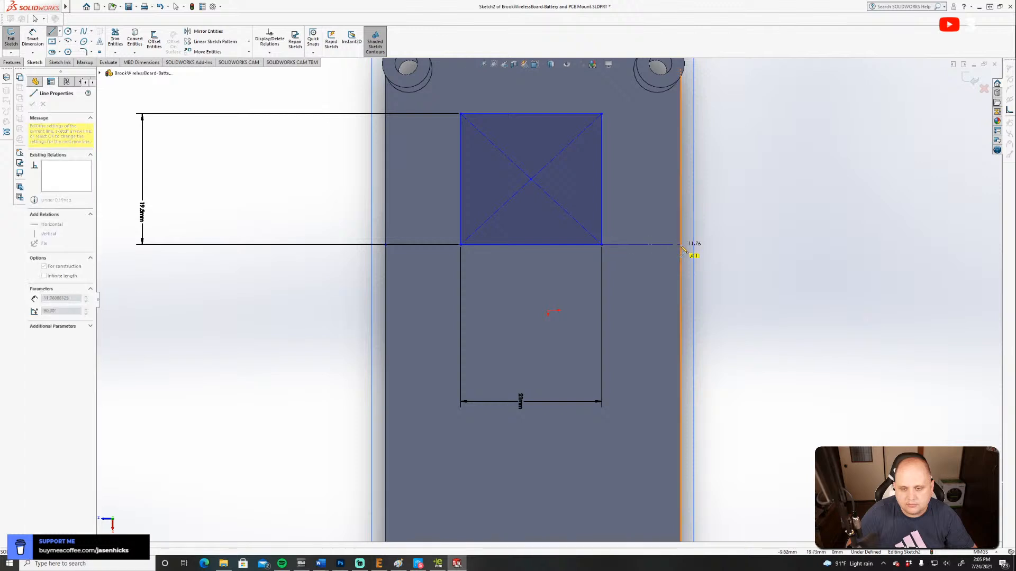
pyautogui.click(680, 245)
pyautogui.press('Escape')
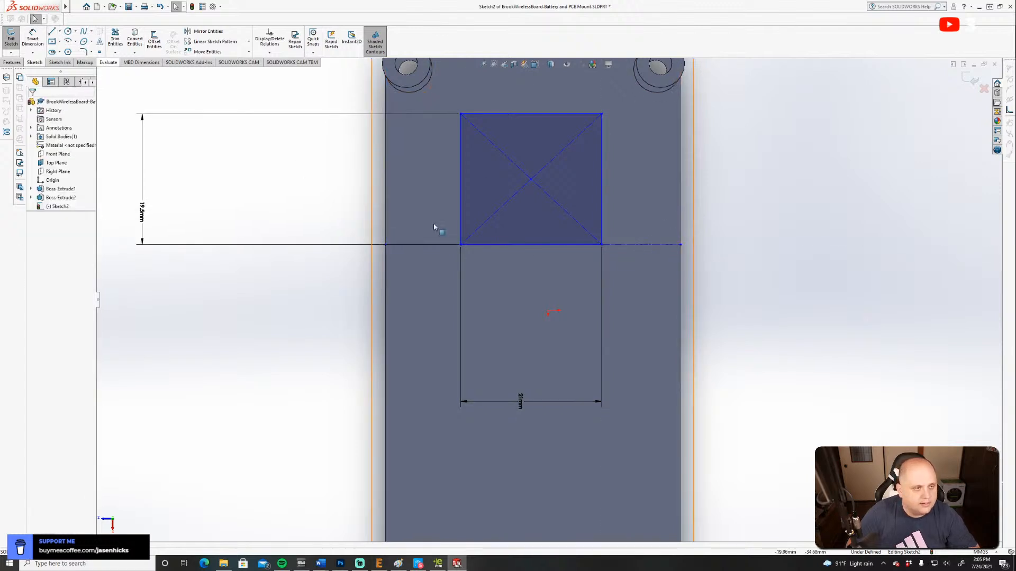
# Make the two construction lines equal in length to centre the rectangle across the plate's width.
pyautogui.click(614, 245)
pyautogui.keyDown('ctrl'); pyautogui.click(422, 245); pyautogui.keyUp('ctrl')
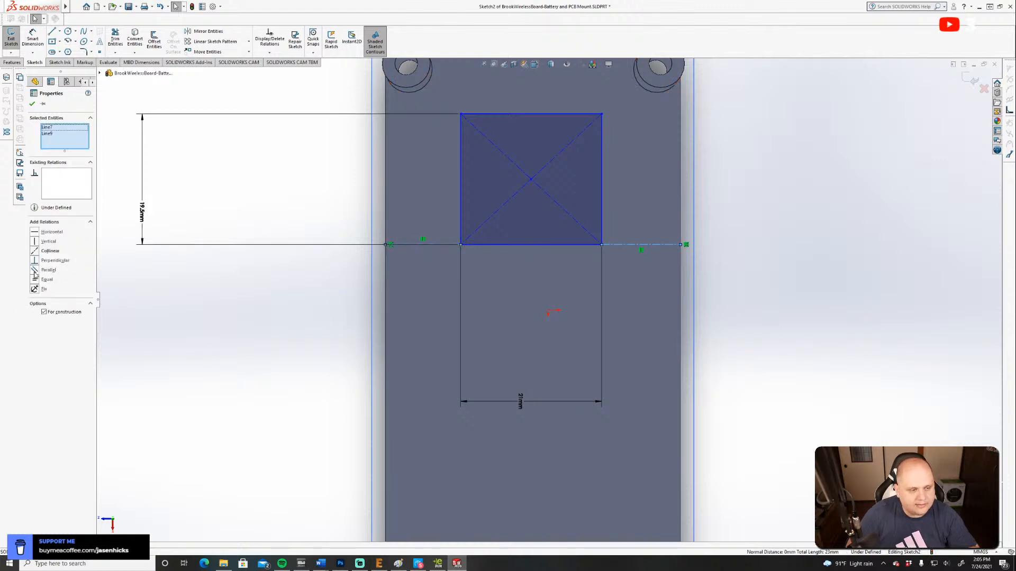
pyautogui.click(35, 282)
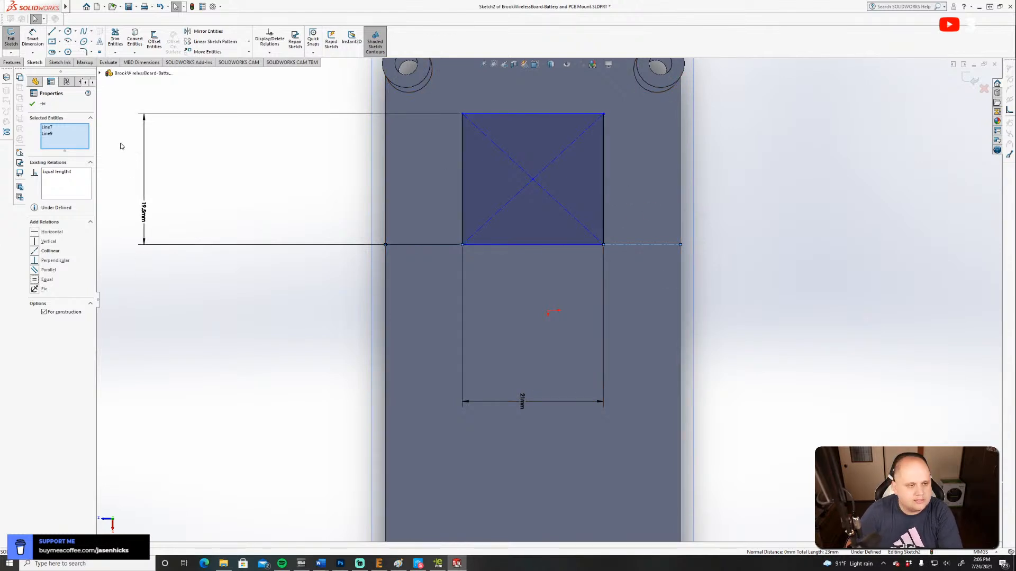
# Move the 21 mm and 19.5 mm dimensions closer to the rectangle.
pyautogui.moveTo(143, 215); pyautogui.dragTo(256, 194)
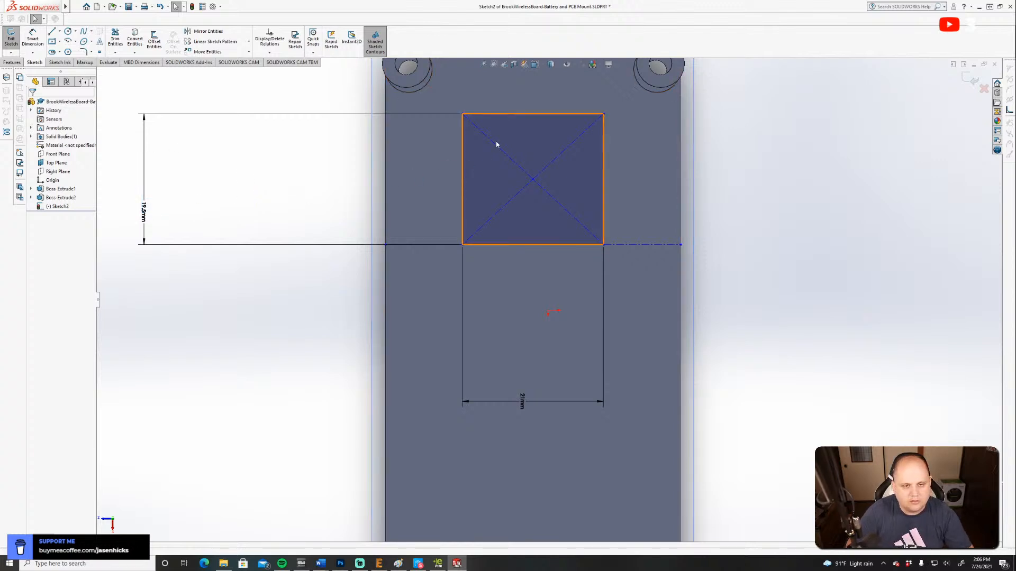
pyautogui.scroll(2, 484, 179)
pyautogui.scroll(-3, 481, 198)
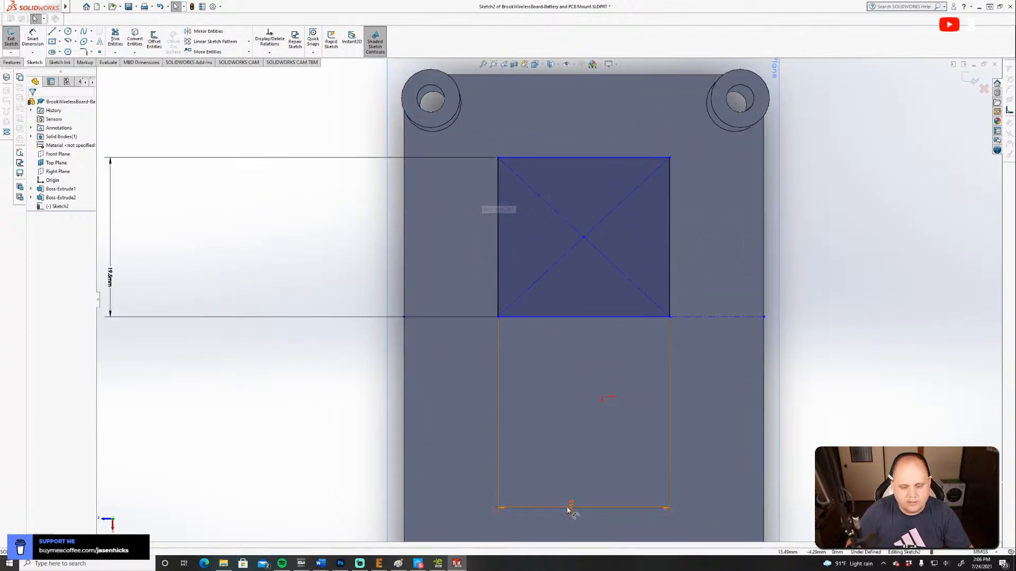
pyautogui.moveTo(580, 457); pyautogui.dragTo(598, 341)
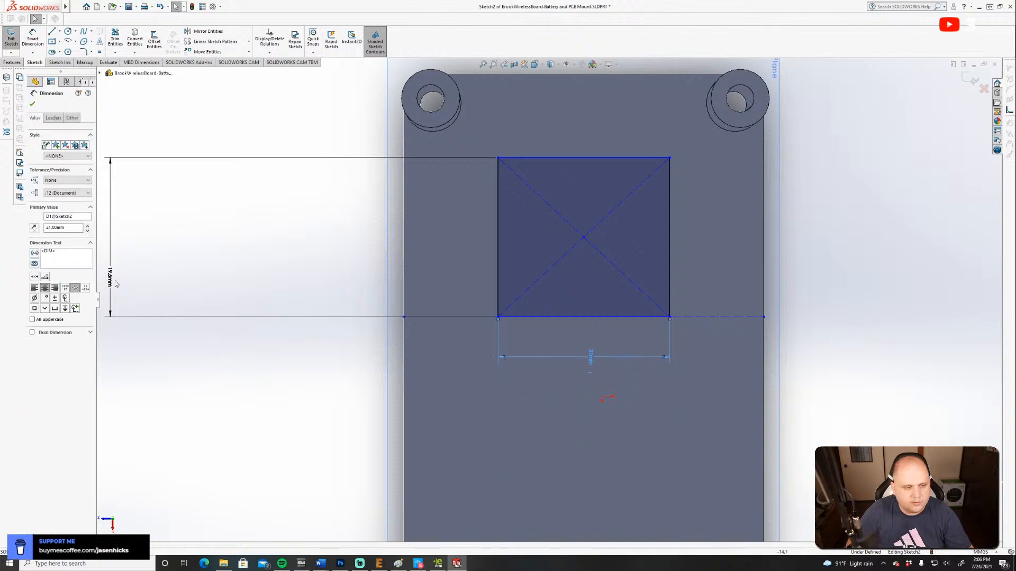
pyautogui.press('Escape')
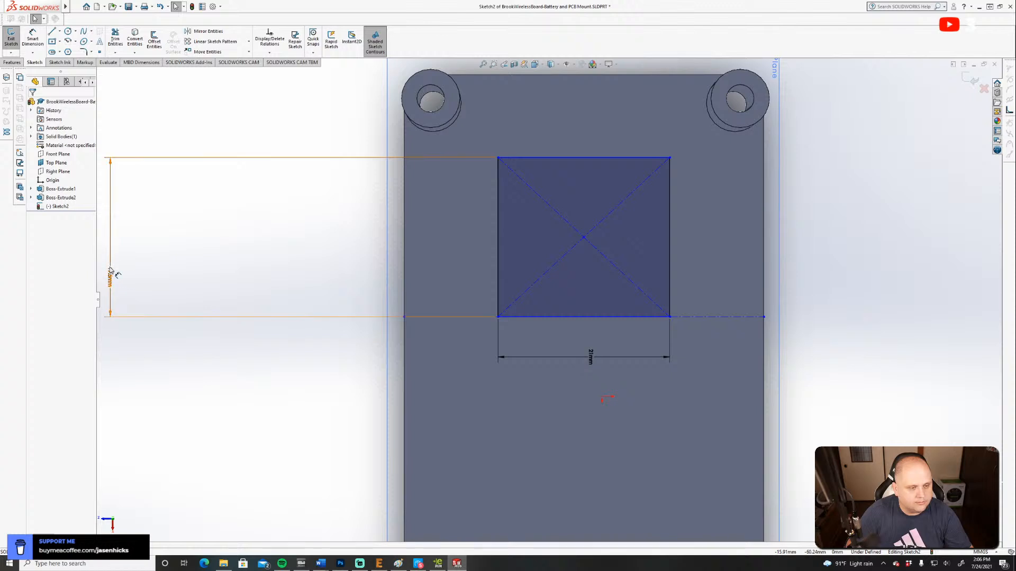
pyautogui.moveTo(110, 272); pyautogui.dragTo(547, 233)
pyautogui.click(459, 304)
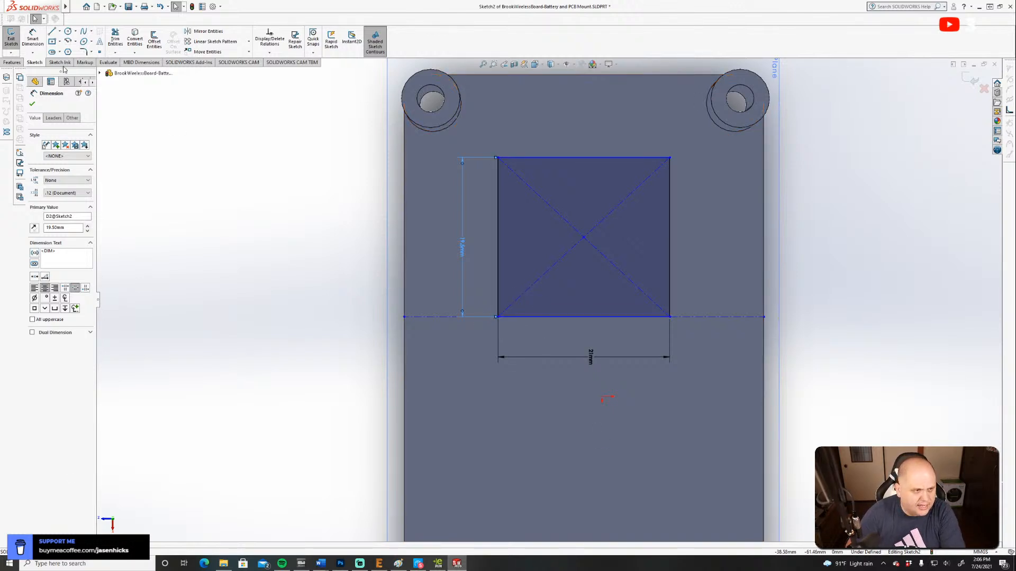
pyautogui.click(68, 31)
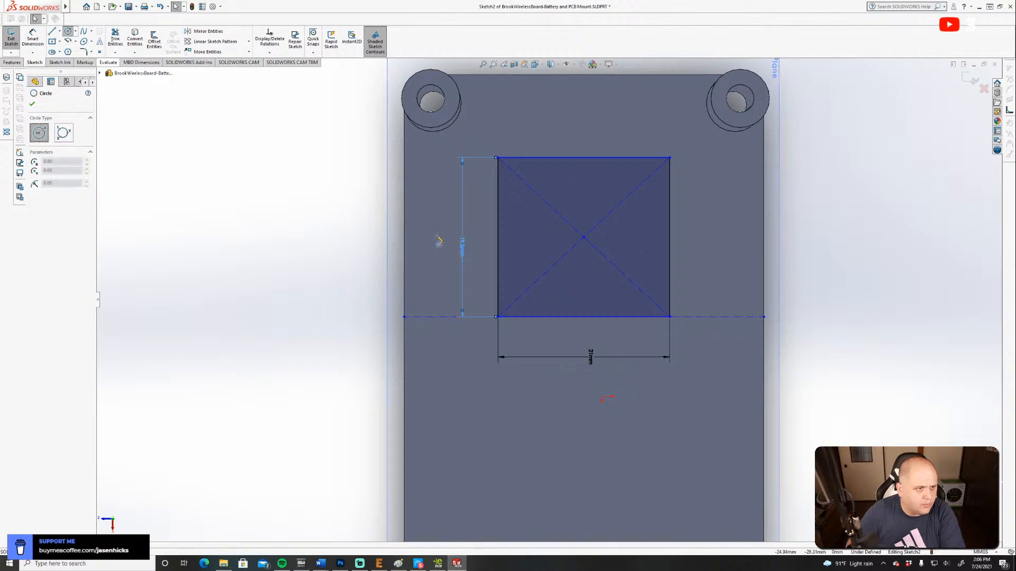
pyautogui.click(517, 291)
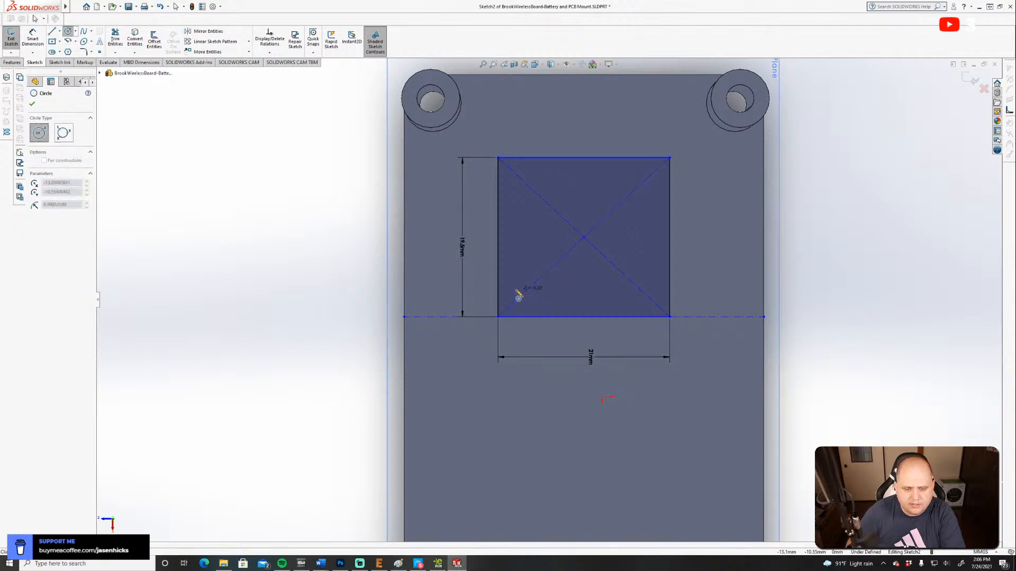
pyautogui.click(521, 297)
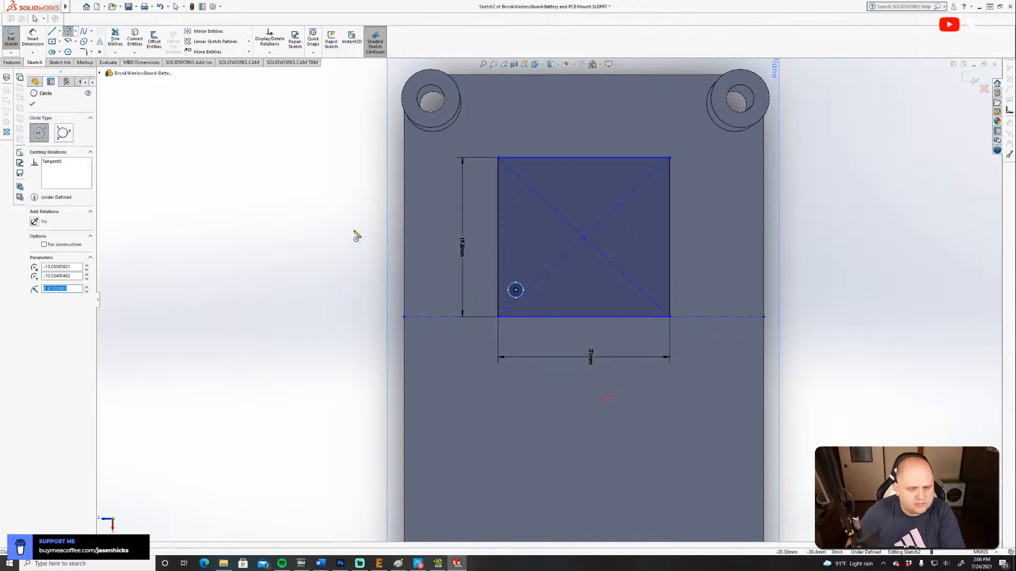
pyautogui.hotkey('ctrl', 'z')
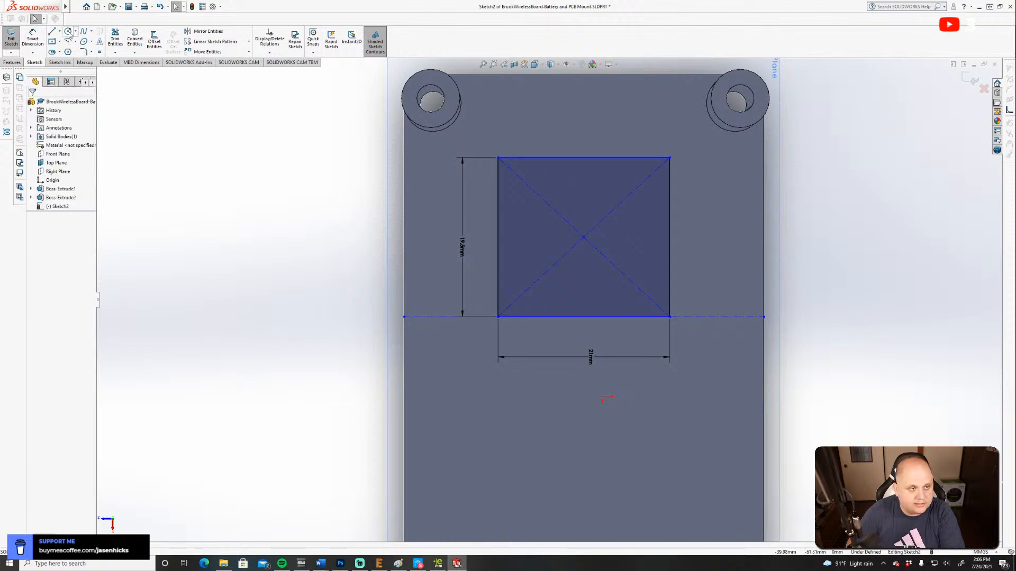
# Sketch a mounting hole circle inside the rectangle, near one side edge, and set its diameter to 3.3 mm.
pyautogui.click(518, 259)
pyautogui.click(528, 269)
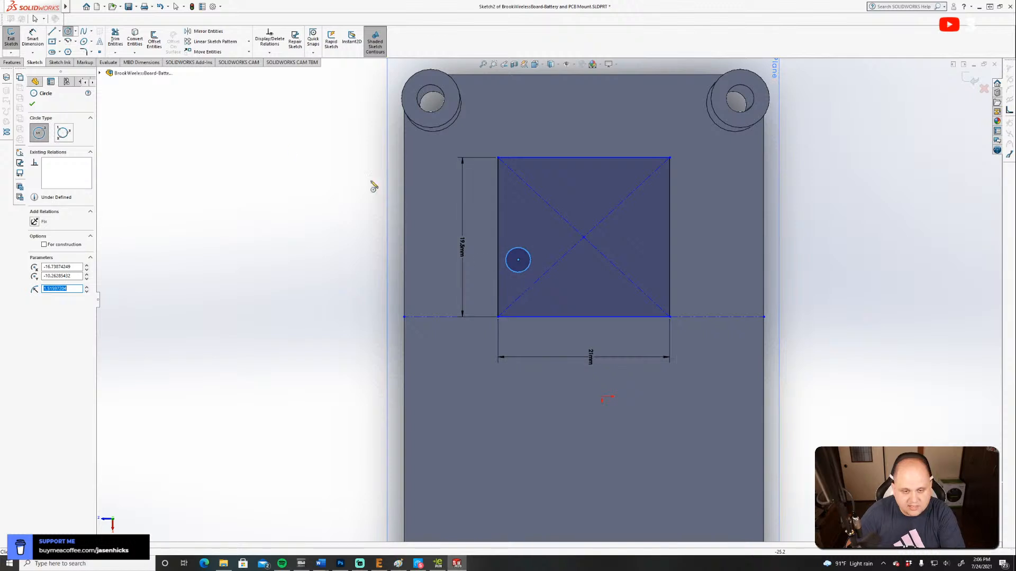
pyautogui.click(32, 36)
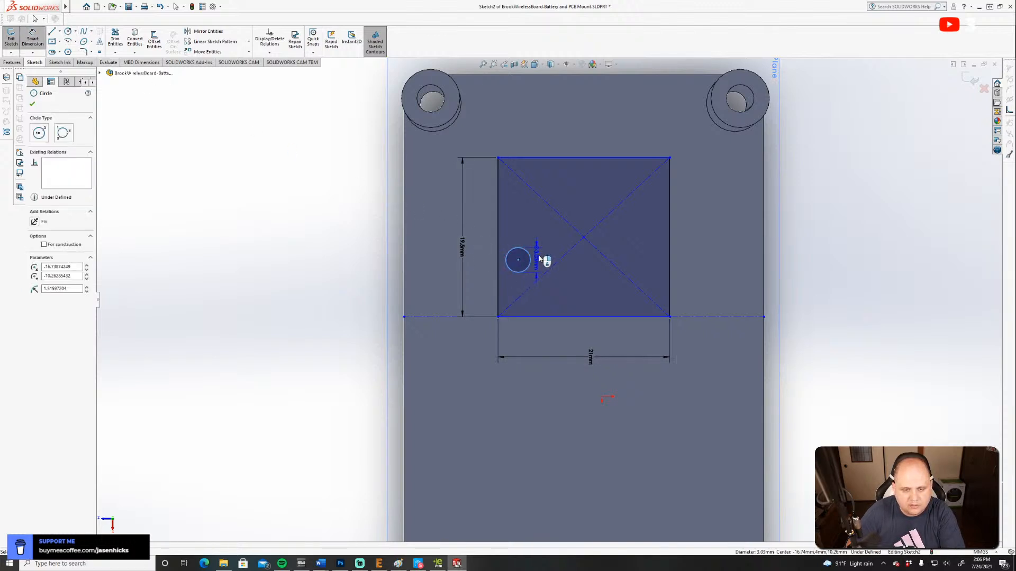
pyautogui.click(538, 257)
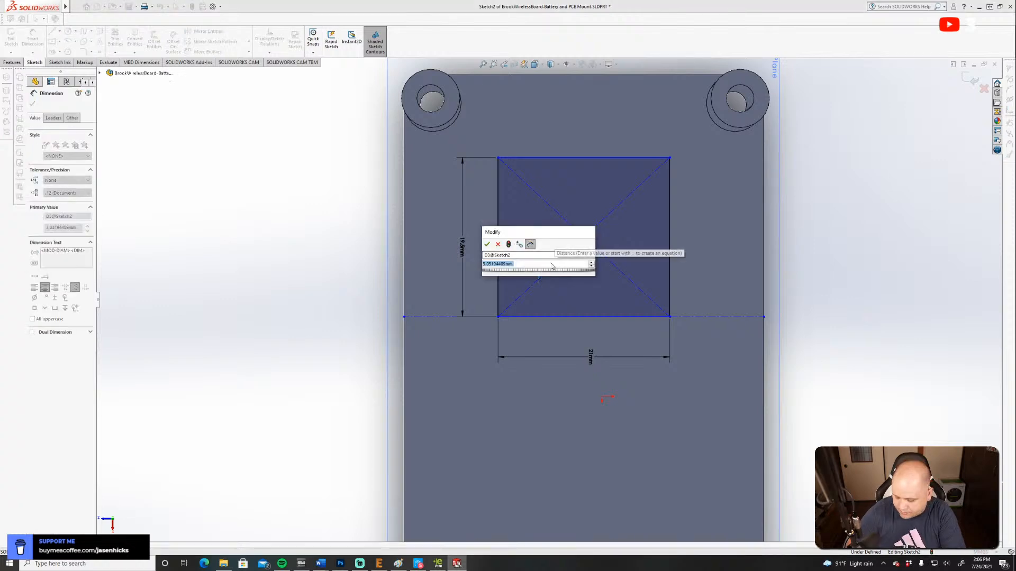
pyautogui.write('3')
pyautogui.press('Return')
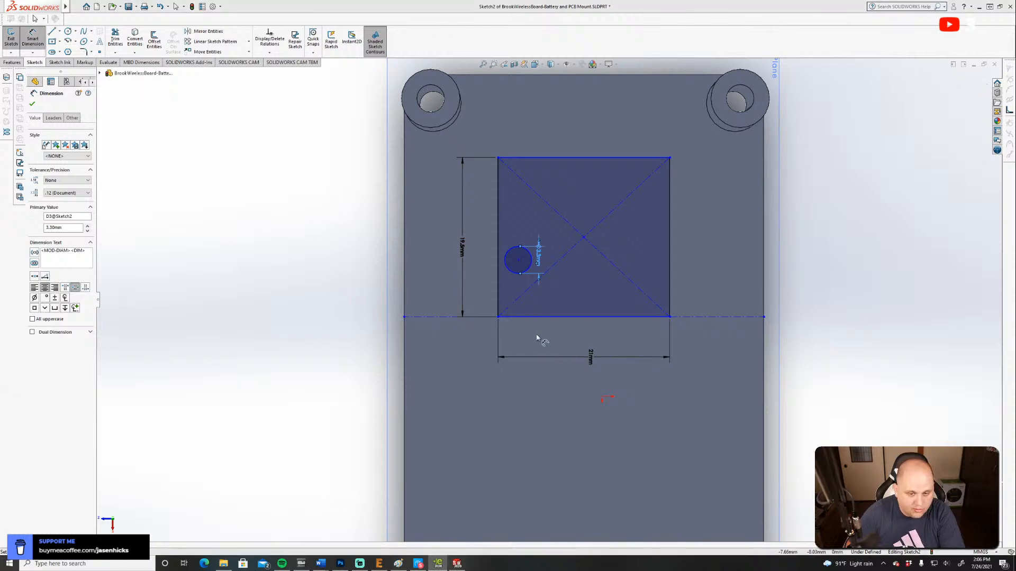
# Dimension the circle's centre 2.5 mm from the rectangle edge nearest the origin.
pyautogui.click(518, 260)
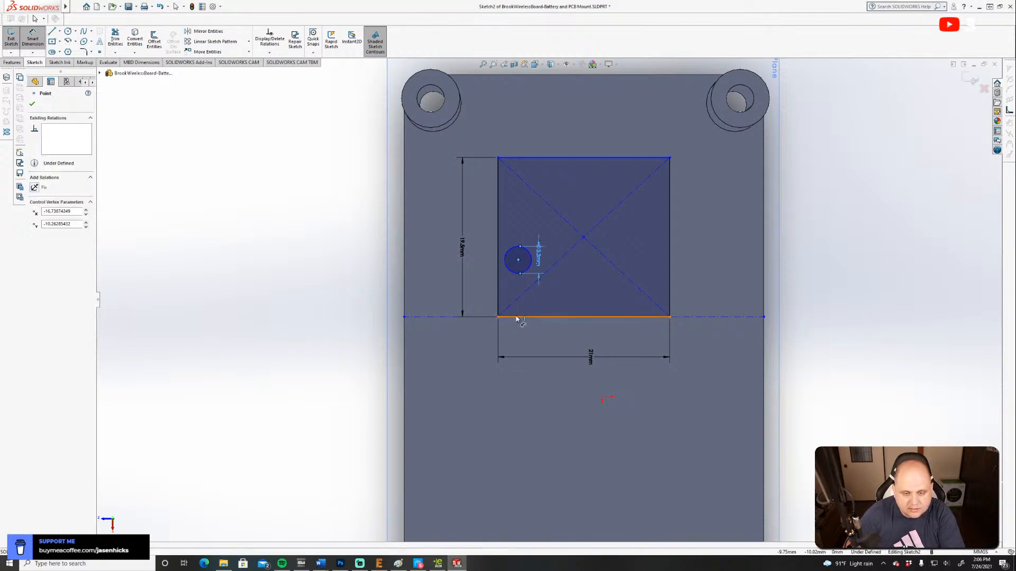
pyautogui.click(520, 317)
pyautogui.click(411, 291)
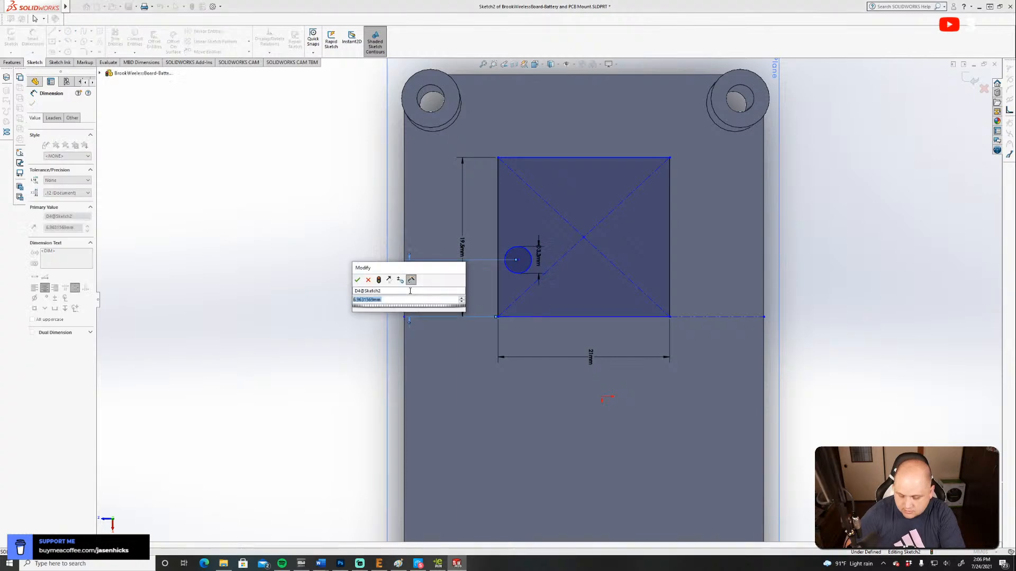
pyautogui.write('2.5')
pyautogui.press('Return')
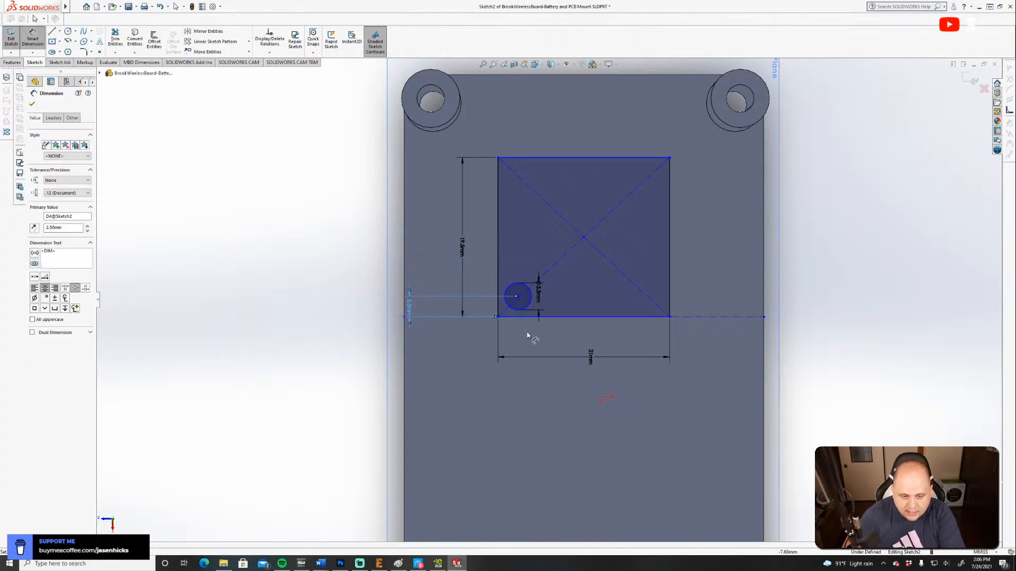
# Dimension the mounting hole's centre 3 mm from the rectangle's adjacent 19.5 mm side edge.
pyautogui.click(499, 305)
pyautogui.click(517, 296)
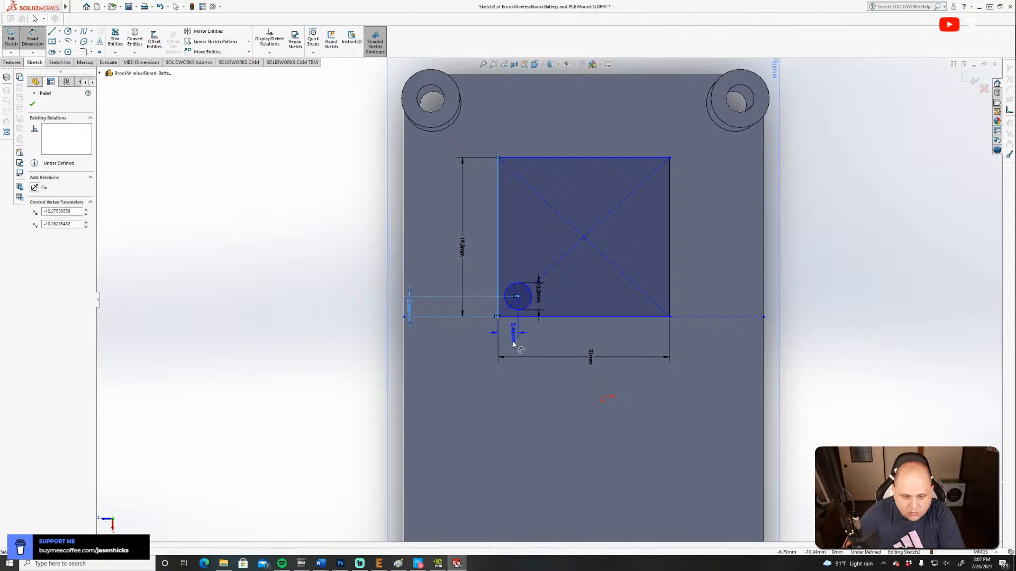
pyautogui.click(512, 343)
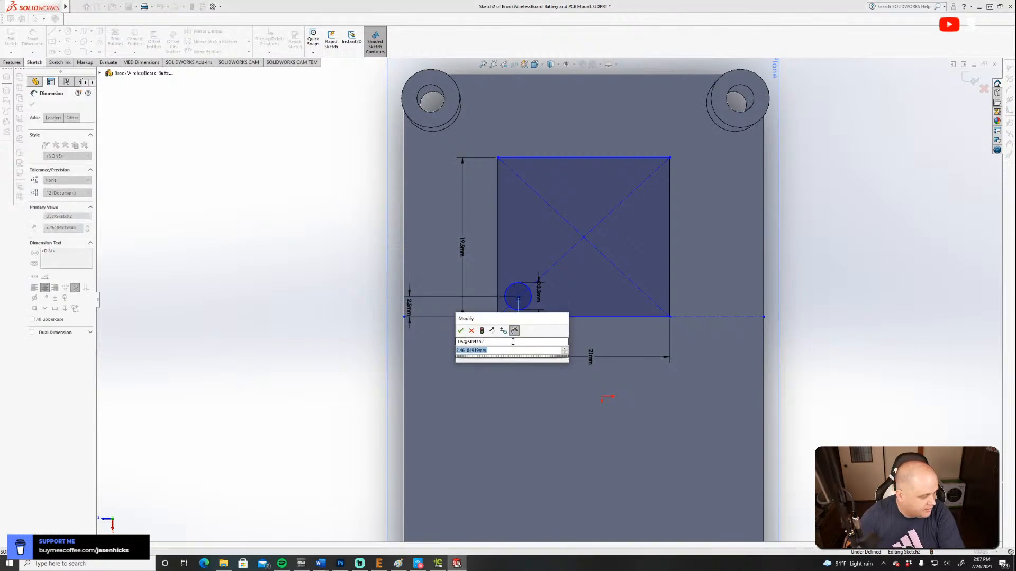
pyautogui.write('3')
pyautogui.press('Return')
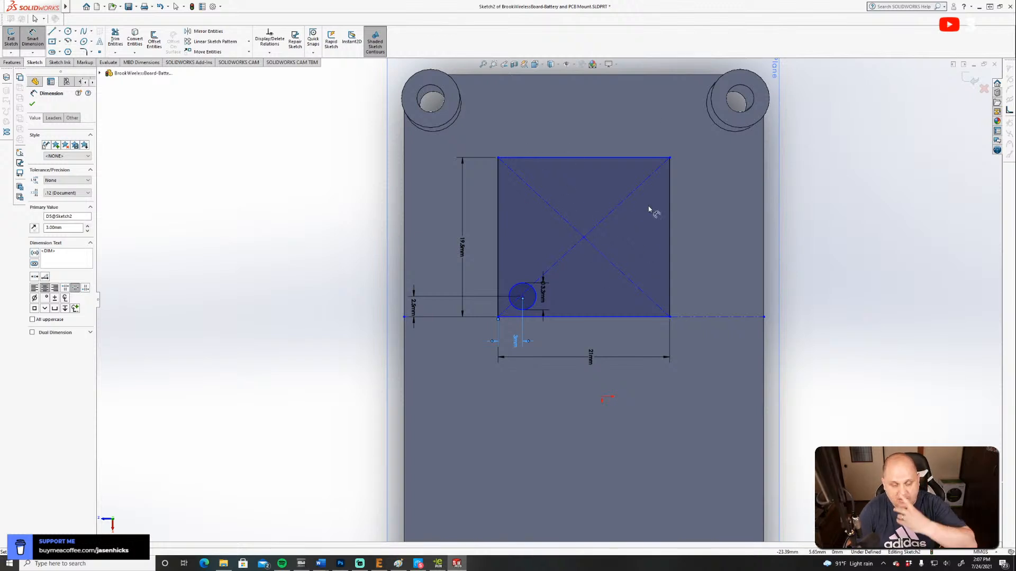
pyautogui.press('Escape')
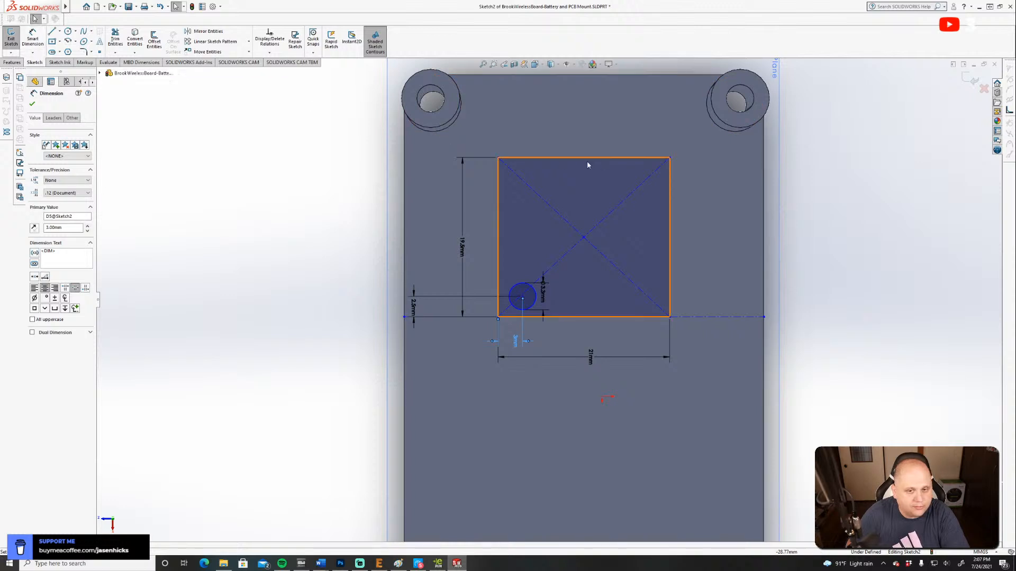
# Dimension the rectangle's edge nearest the two bosses 10 mm from the plate's end edge.
pyautogui.click(584, 158)
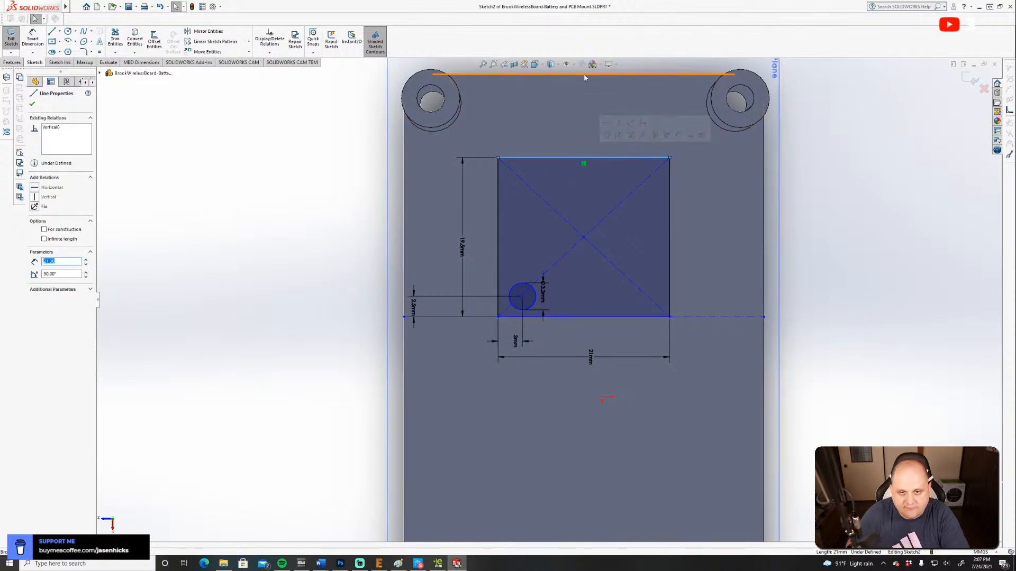
pyautogui.click(585, 75)
pyautogui.click(32, 38)
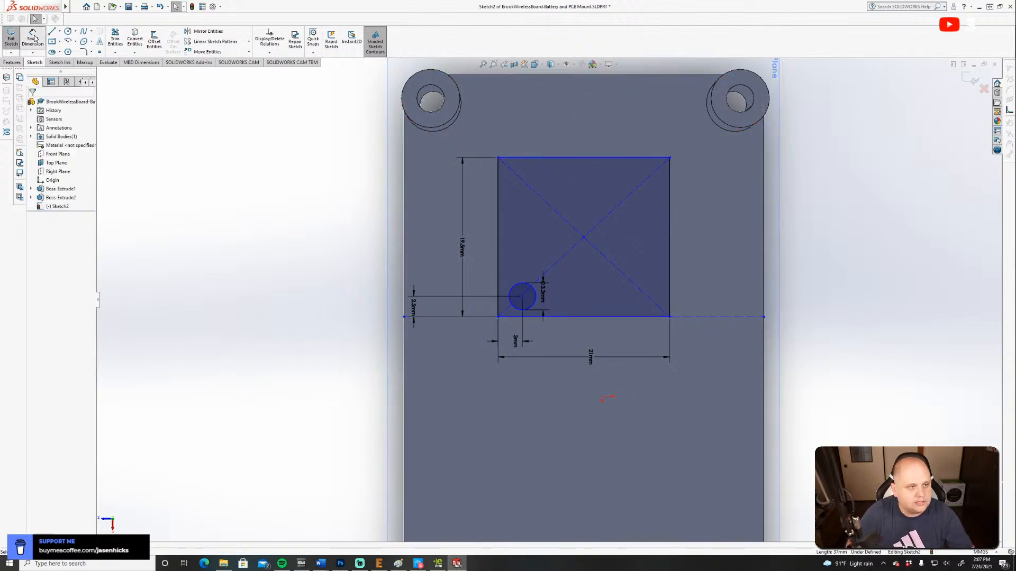
pyautogui.click(628, 158)
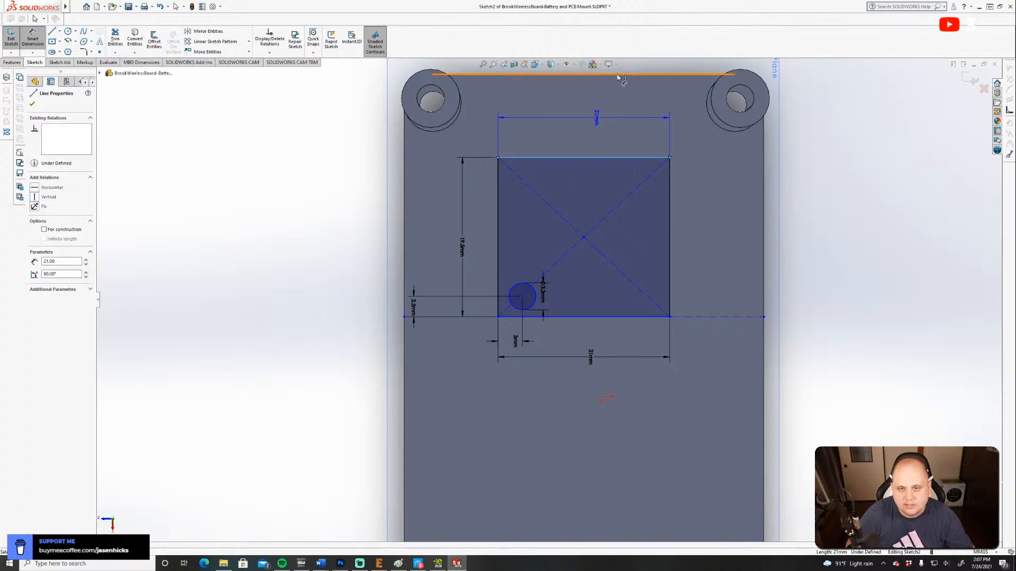
pyautogui.click(617, 76)
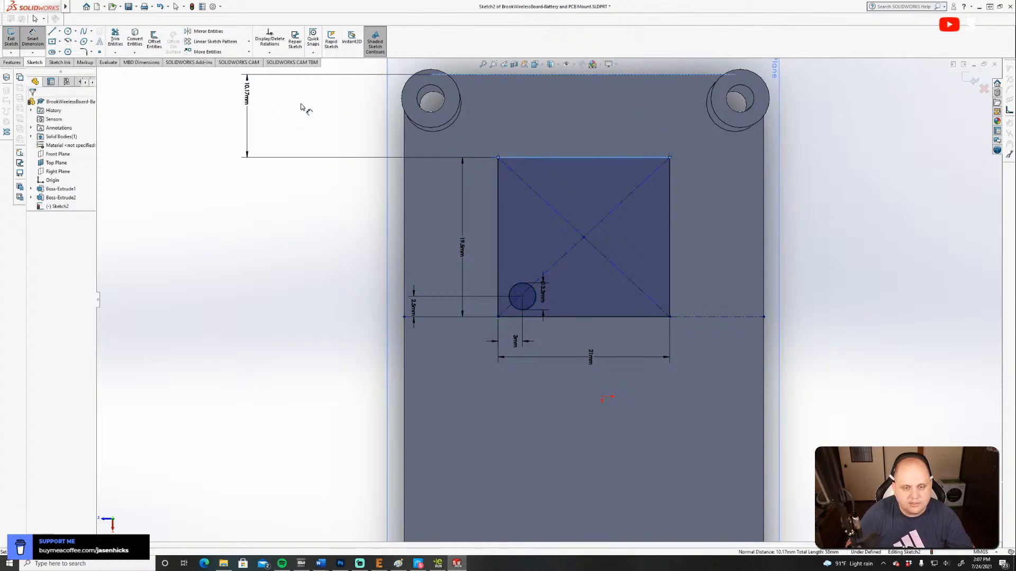
pyautogui.click(302, 106)
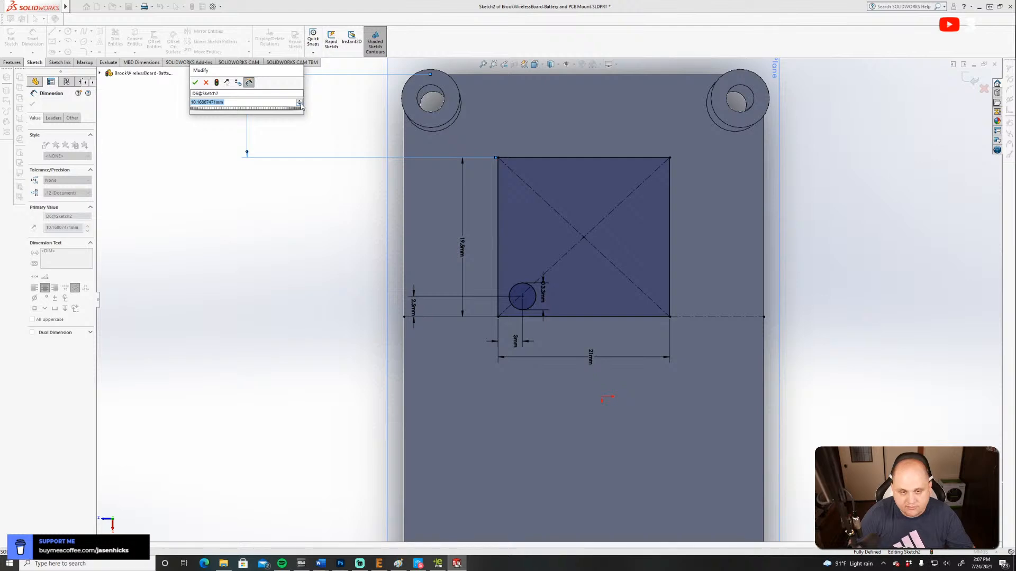
pyautogui.write('10')
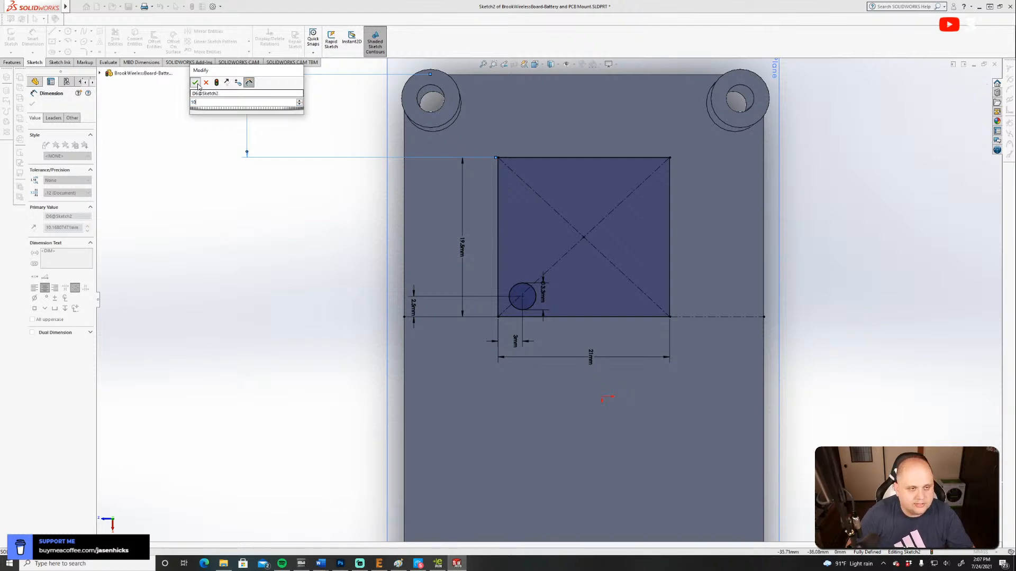
pyautogui.press('Return')
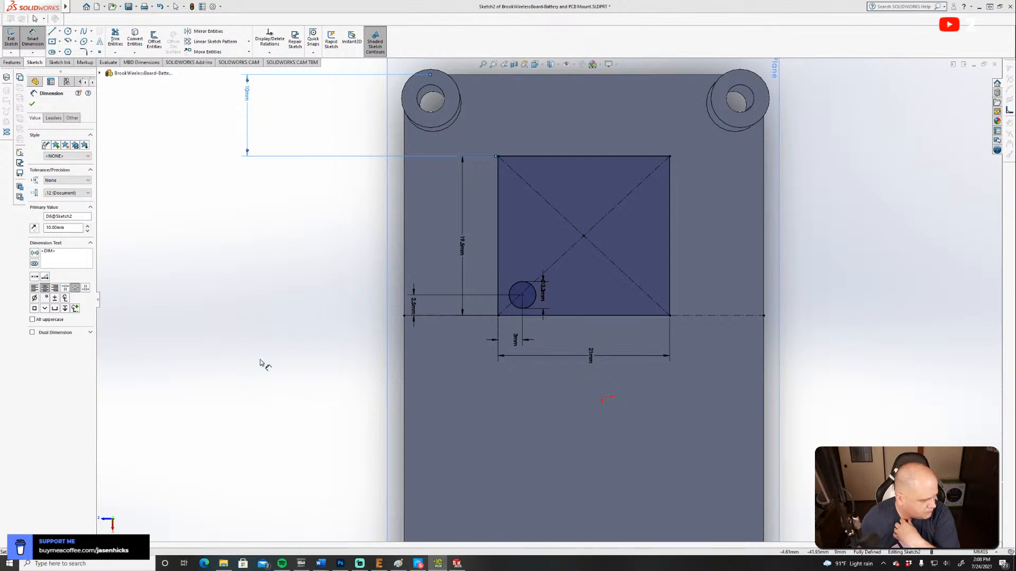
# Sketch two corner rectangles inside the board outline: a strip about 19.1 by 2.3 mm near the boss-side edge and a small one about 2.6 by 1.5 mm.
pyautogui.click(60, 42)
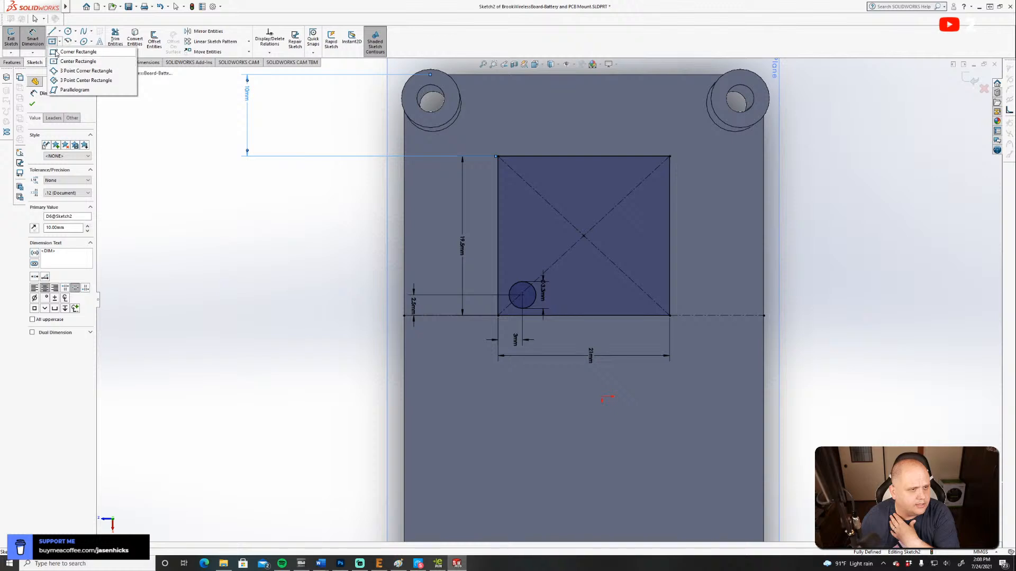
pyautogui.click(74, 51)
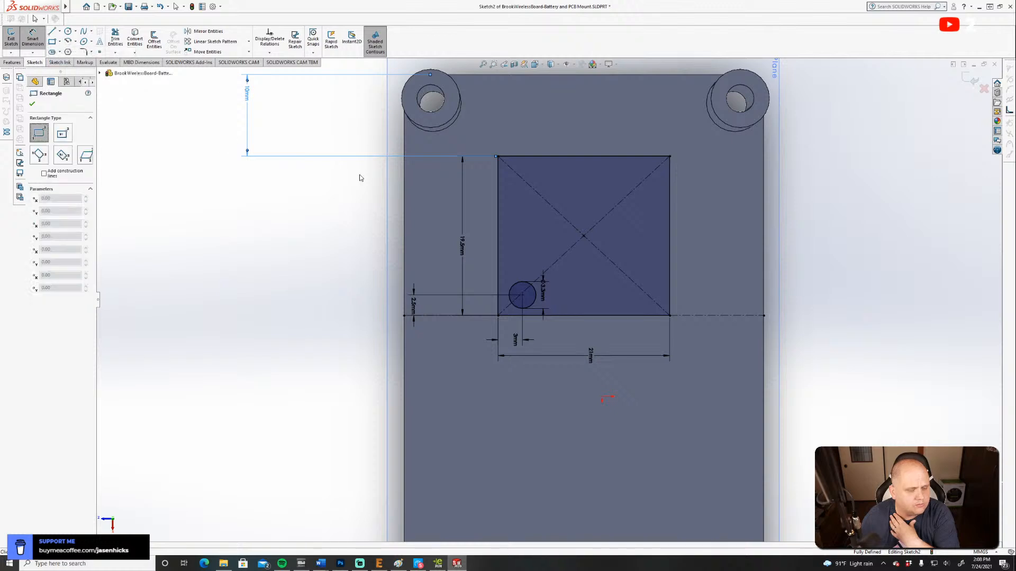
pyautogui.click(504, 180)
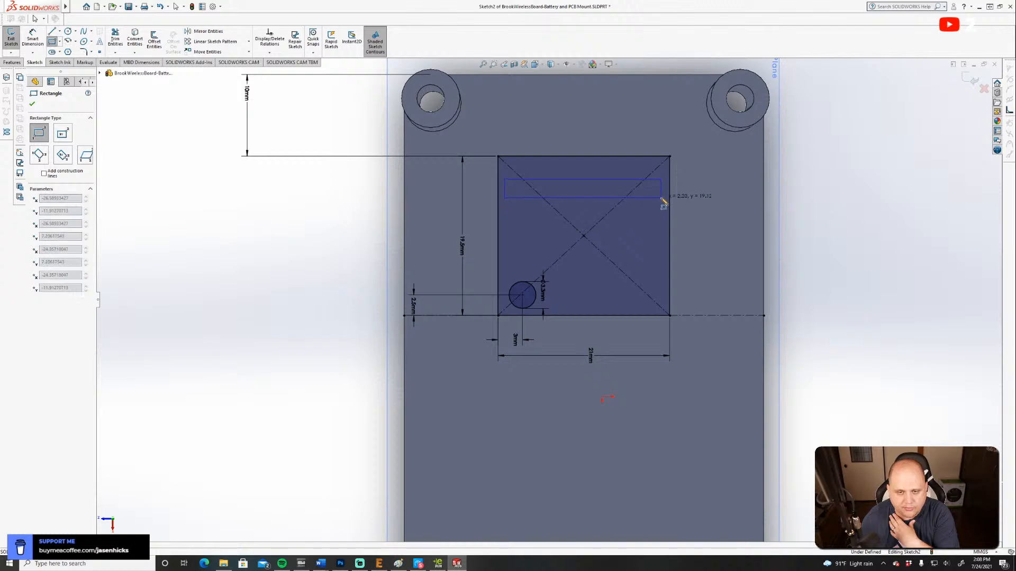
pyautogui.click(661, 198)
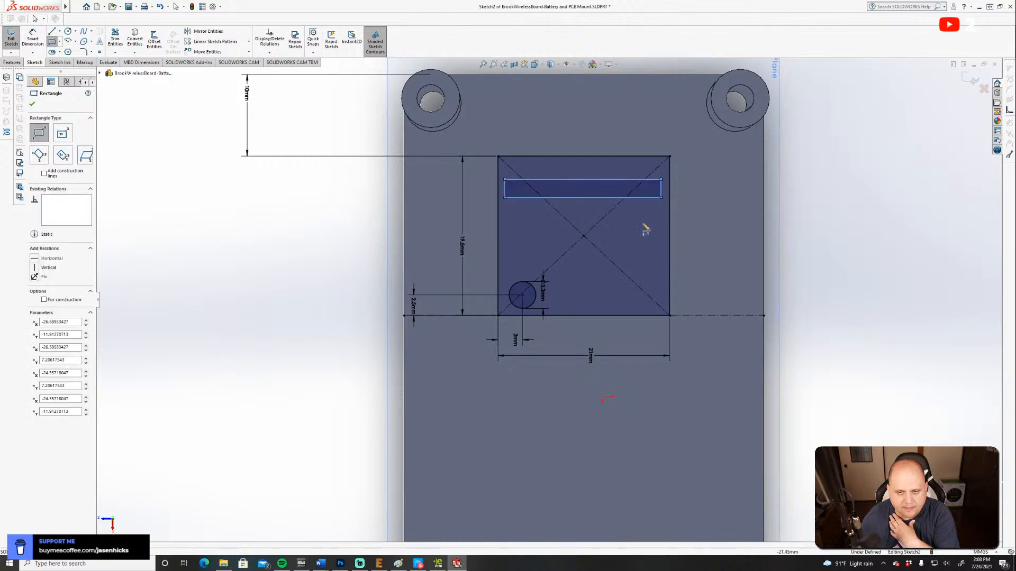
pyautogui.click(617, 249)
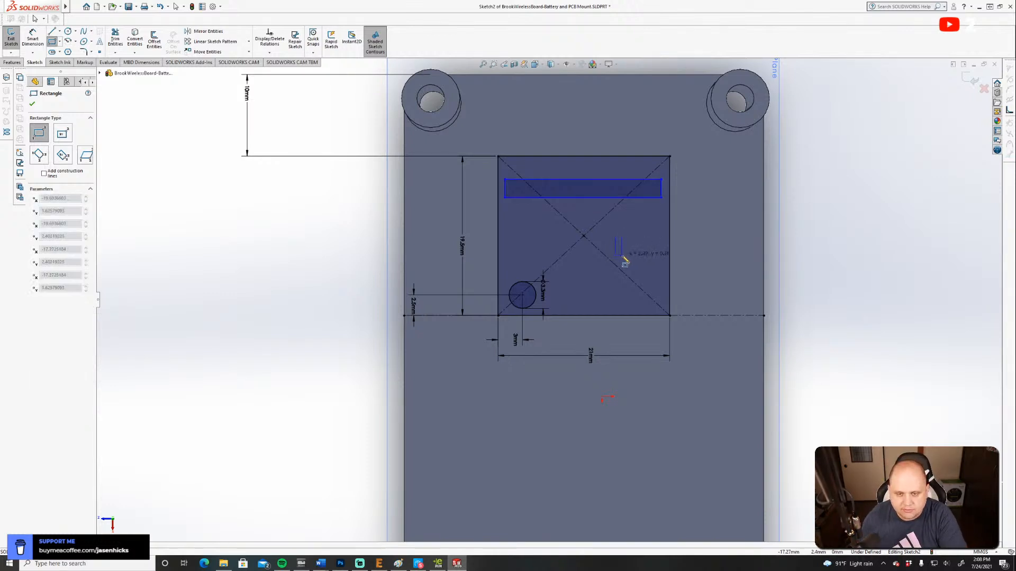
pyautogui.click(628, 258)
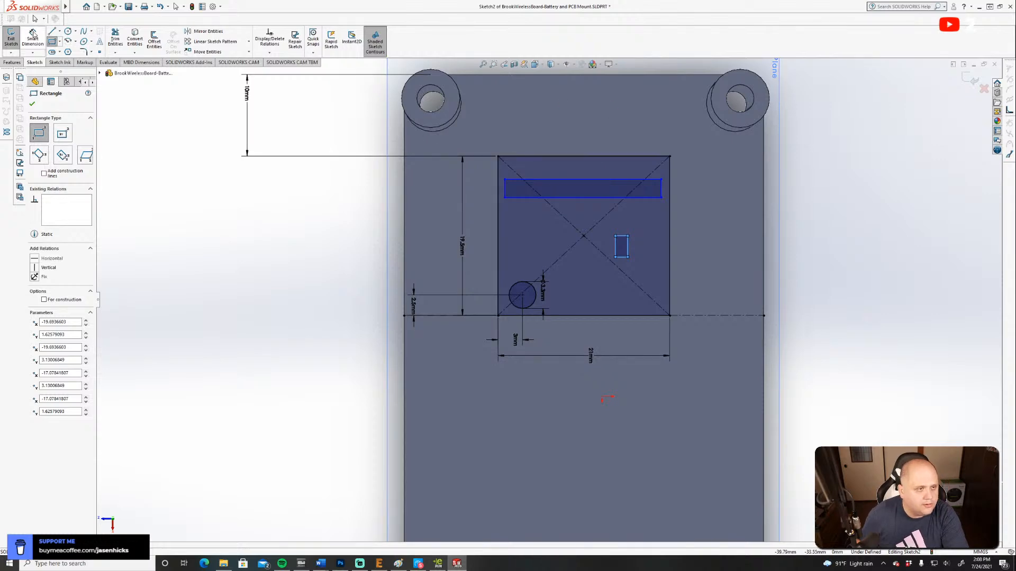
# Switch to eDrawings, shrink the window showing the UFB-UP5 board drawing, and place it beside the mount sketch for reference.
pyautogui.moveTo(0, 180)
pyautogui.mouseDown()
pyautogui.moveTo(370, 169)
pyautogui.moveTo(290, 111)
pyautogui.mouseUp()
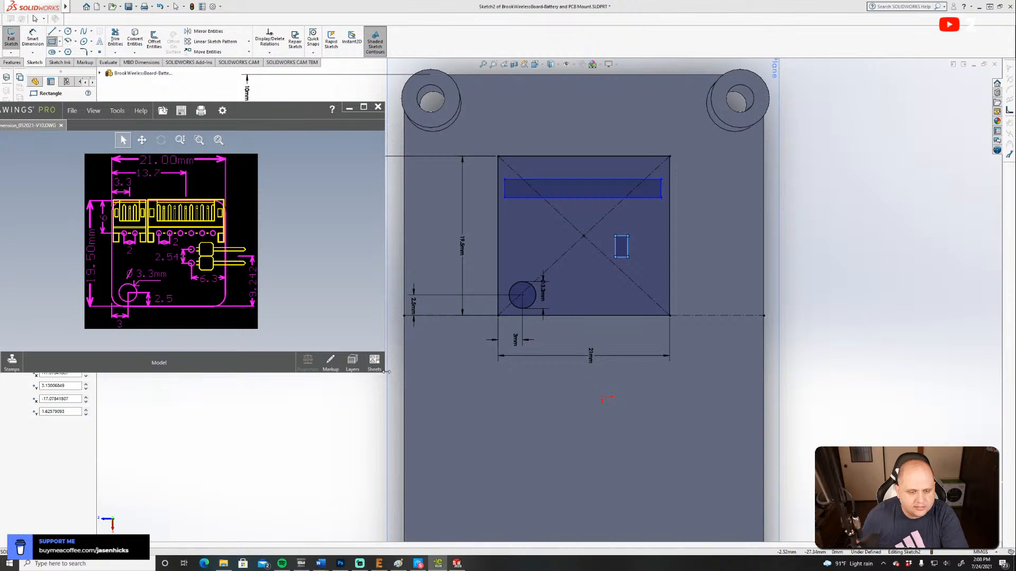
pyautogui.moveTo(378, 384); pyautogui.dragTo(259, 372)
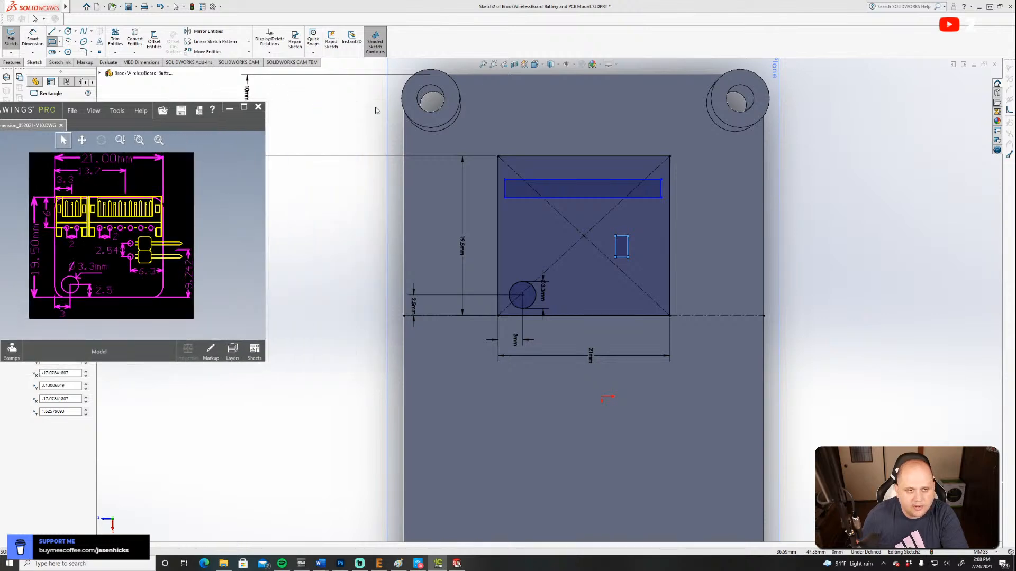
pyautogui.click(162, 110)
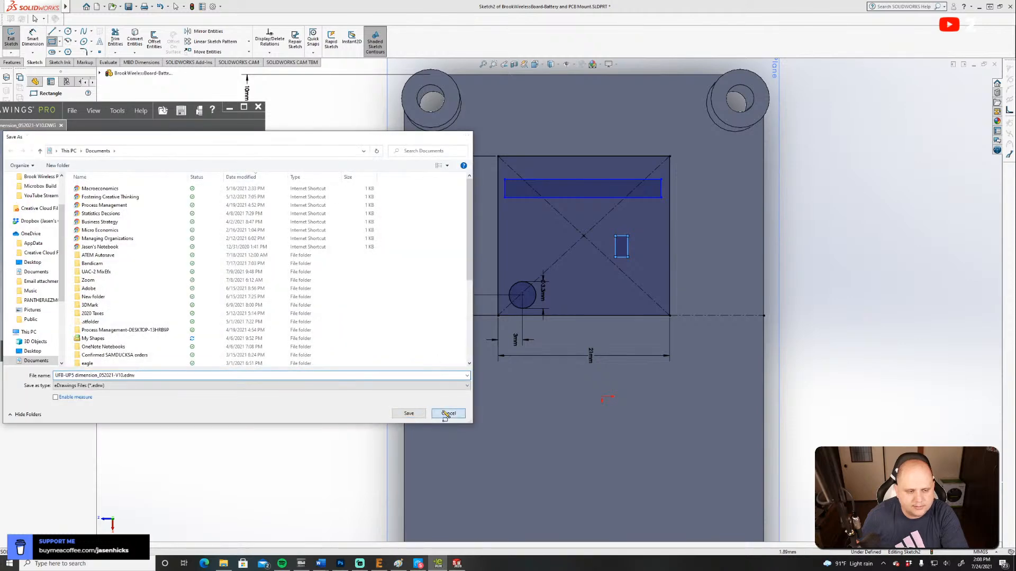
pyautogui.click(449, 413)
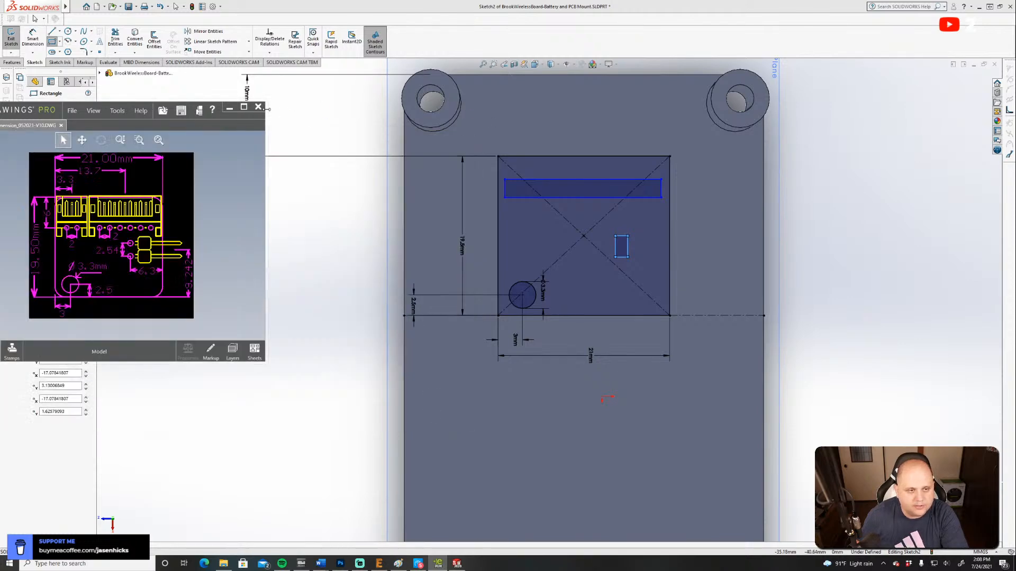
pyautogui.moveTo(234, 119); pyautogui.dragTo(982, 68)
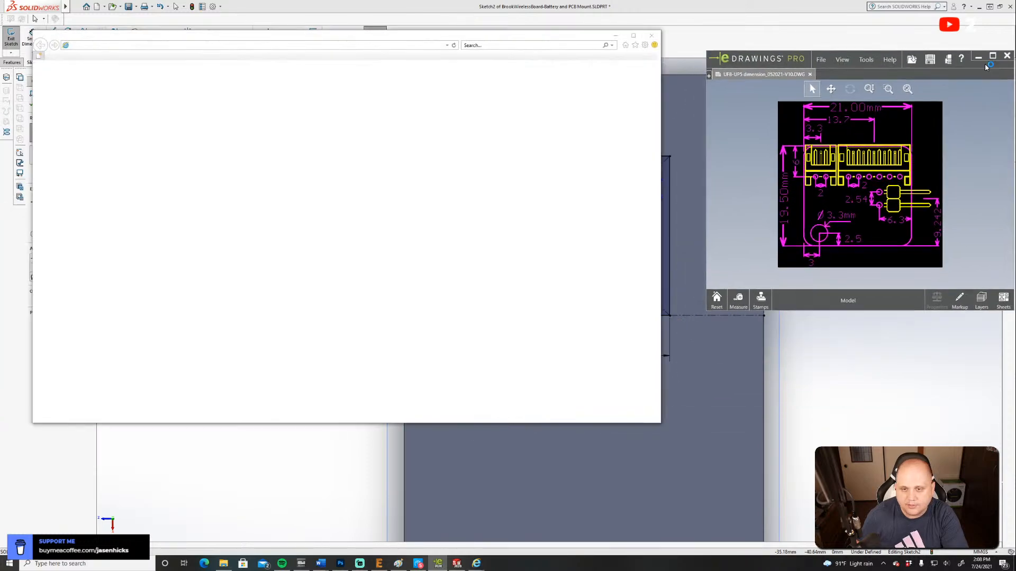
pyautogui.click(650, 36)
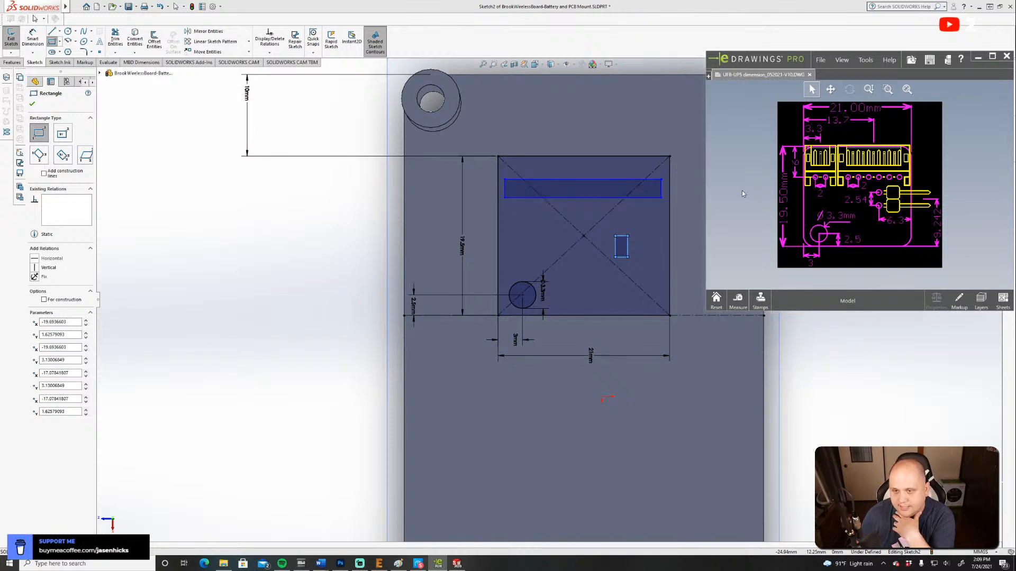
# Dimension the long strip's end on the mounting-hole side 1.3 mm from the board outline's side edge.
pyautogui.click(32, 37)
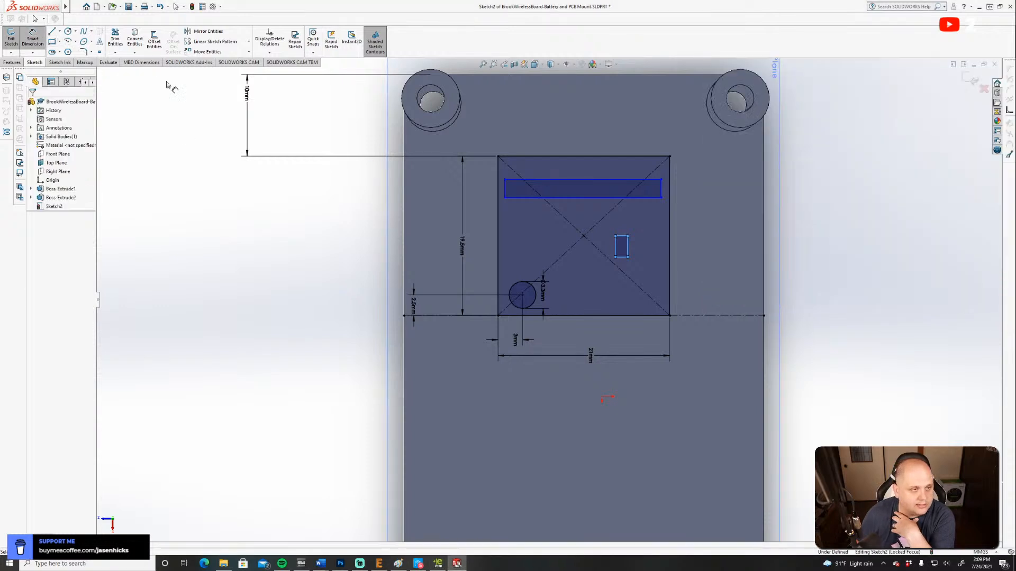
pyautogui.click(505, 199)
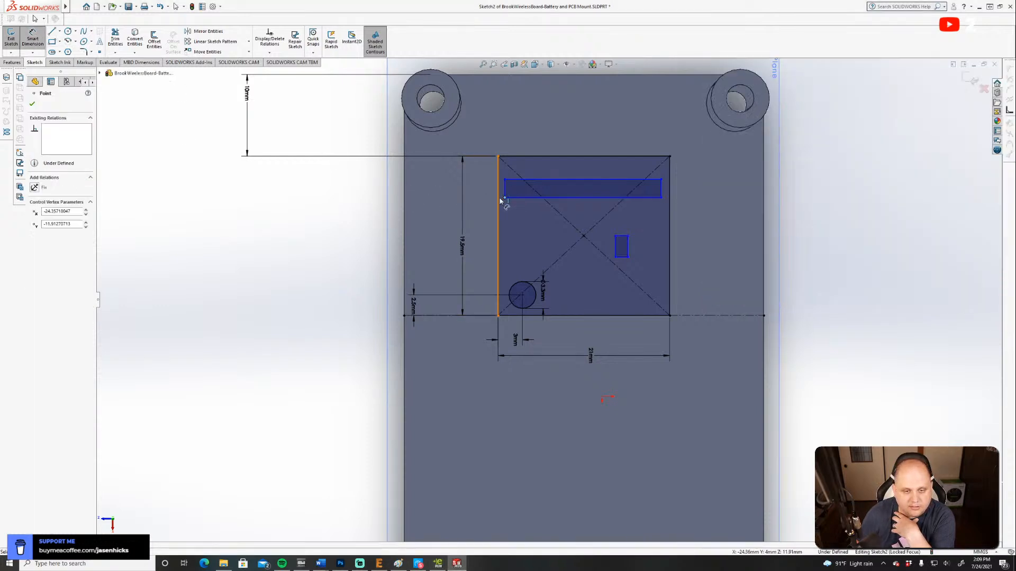
pyautogui.click(499, 200)
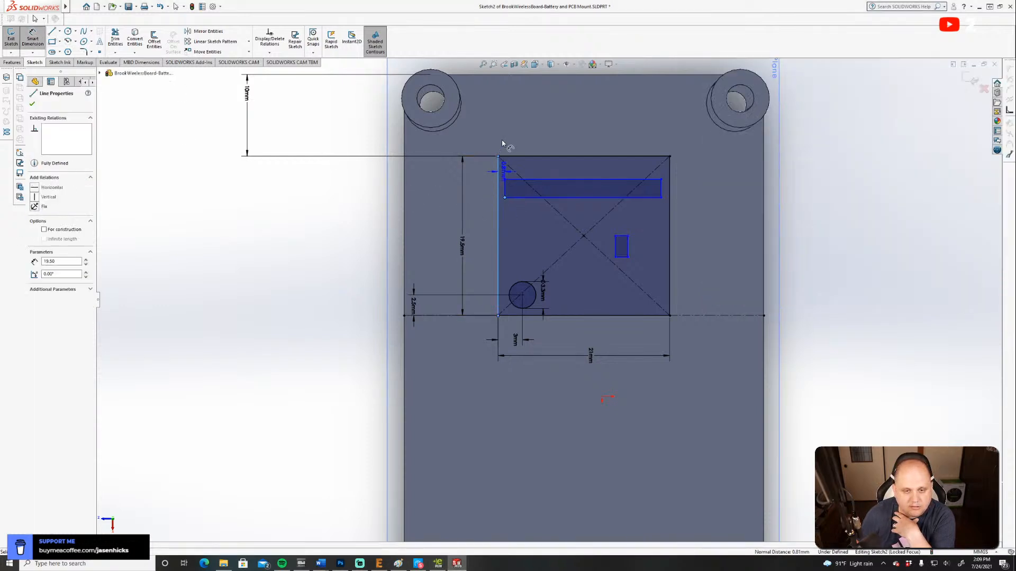
pyautogui.click(511, 111)
pyautogui.write('1.3')
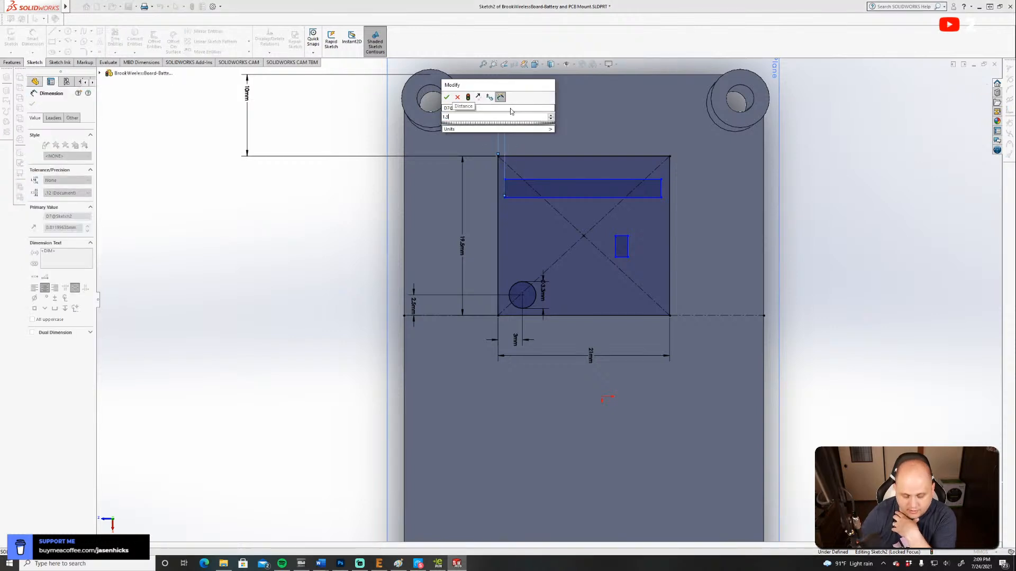
pyautogui.press('Return')
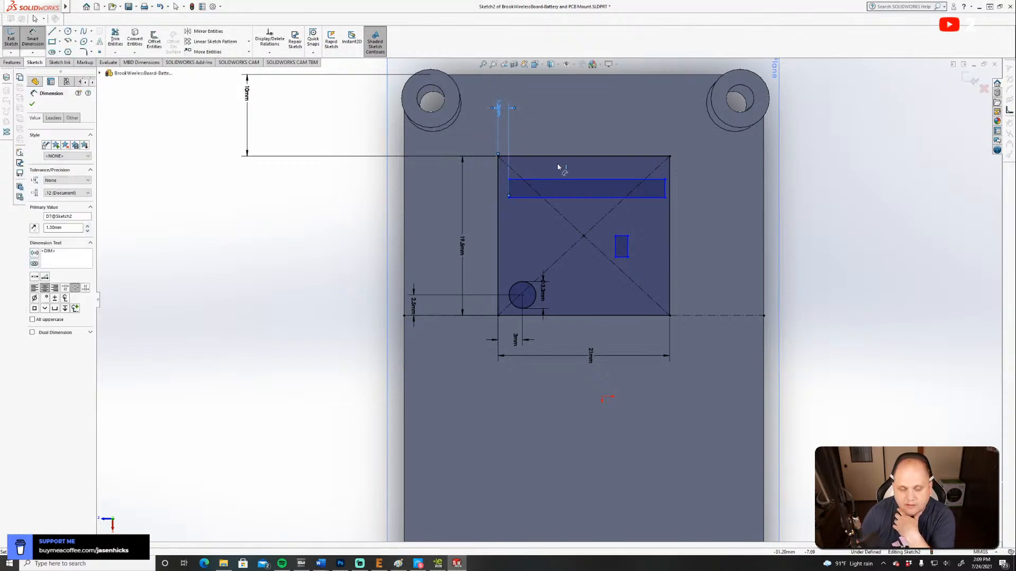
# Check the board drawing and dimension the strip's opposite end 1.3 mm from the outline's other side edge.
pyautogui.click(438, 563)
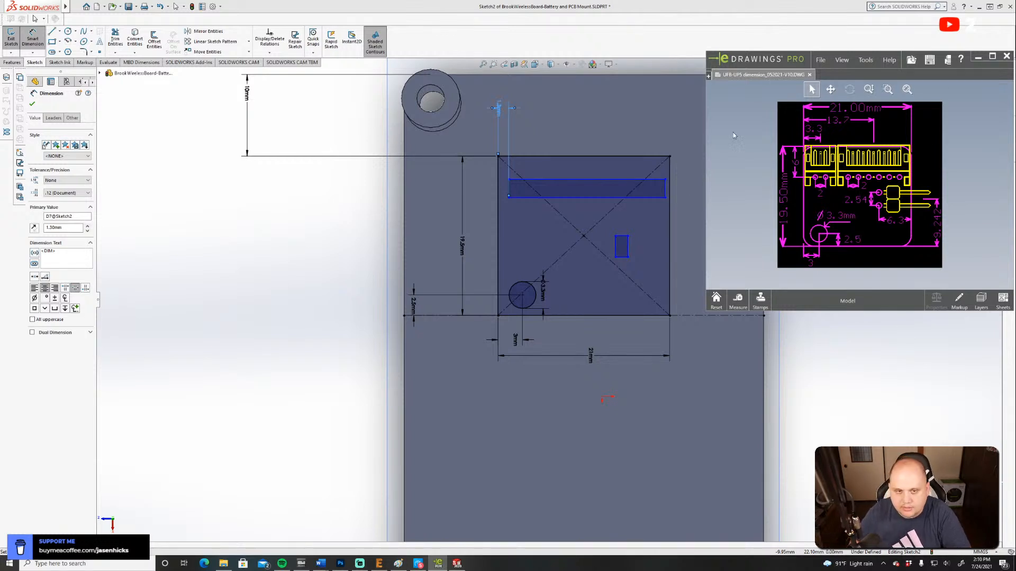
pyautogui.click(665, 198)
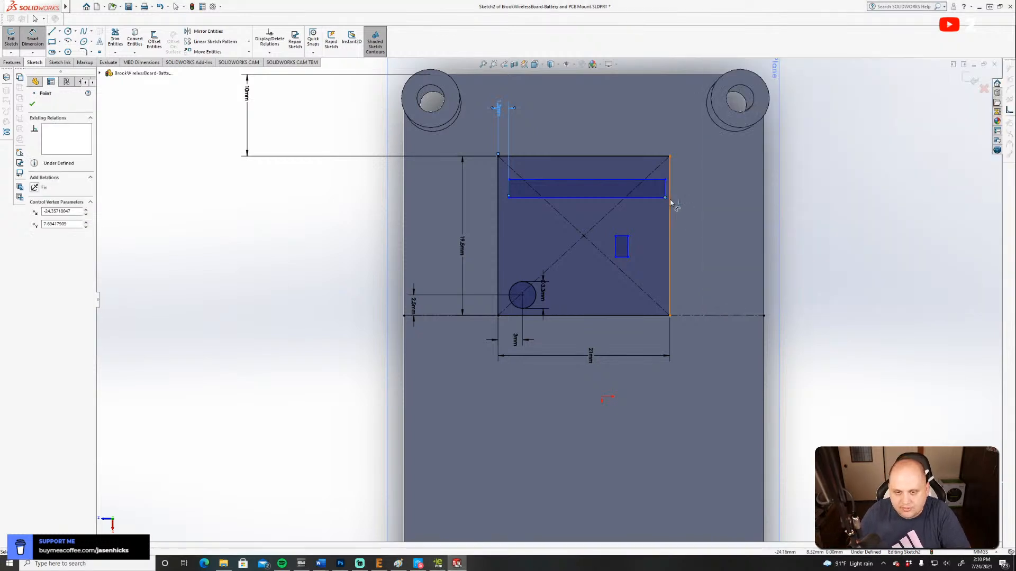
pyautogui.click(662, 119)
pyautogui.write('1')
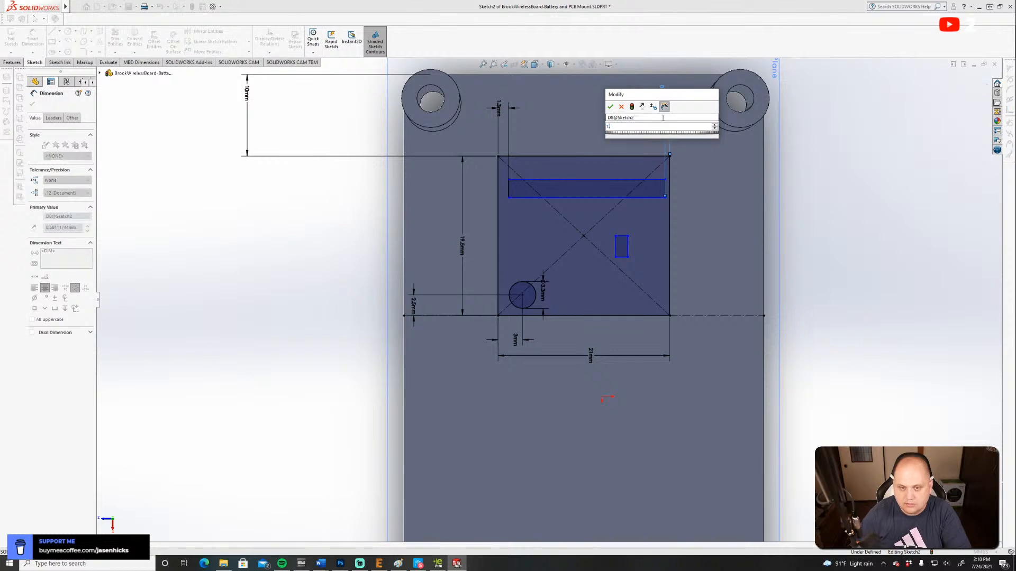
pyautogui.write('.3')
pyautogui.press('Return')
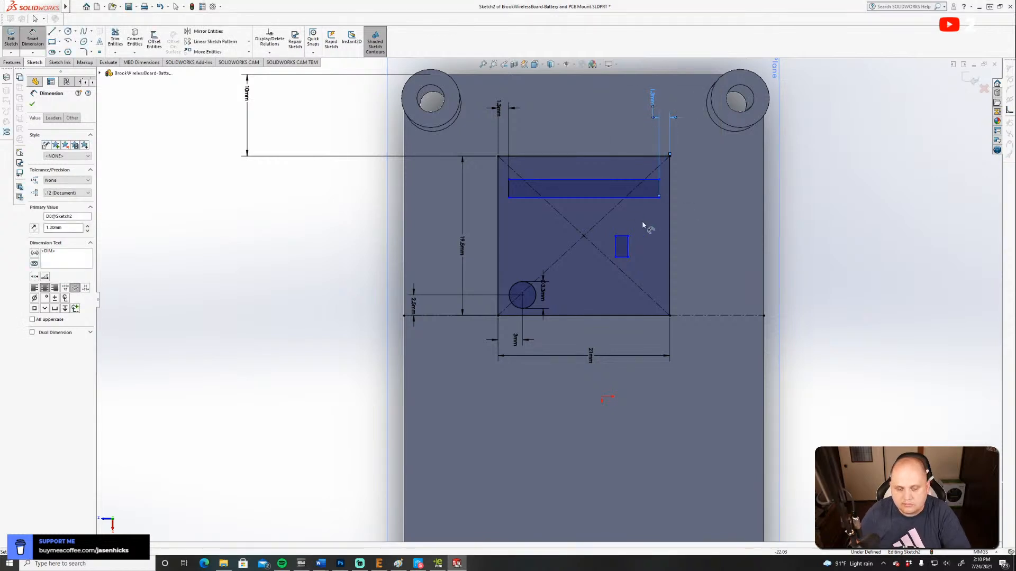
# Check the board drawing and dimension the strip's boss-side long edge 5 mm from the board outline's boss-side edge.
pyautogui.click(438, 564)
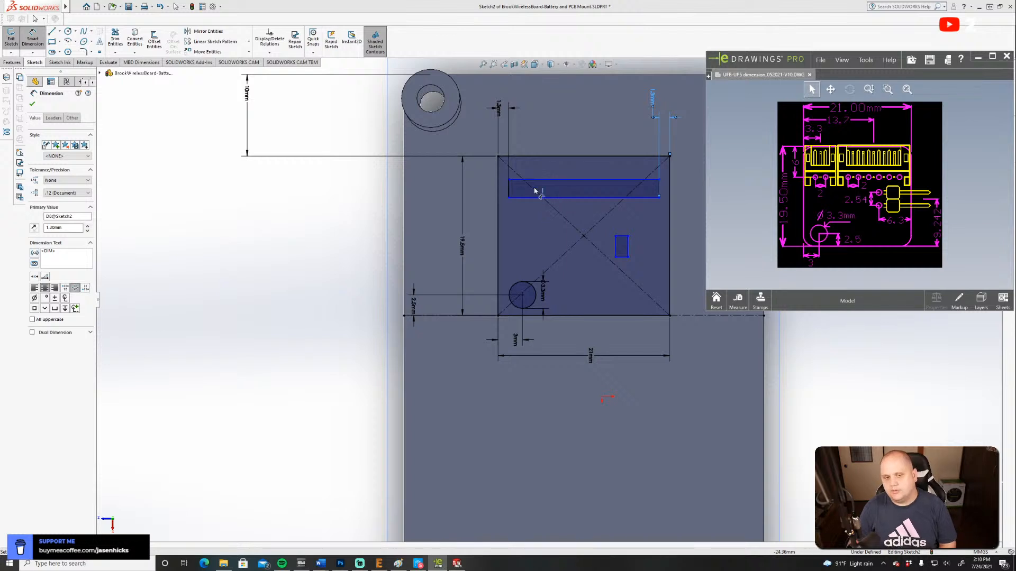
pyautogui.click(559, 180)
pyautogui.click(562, 156)
pyautogui.click(422, 171)
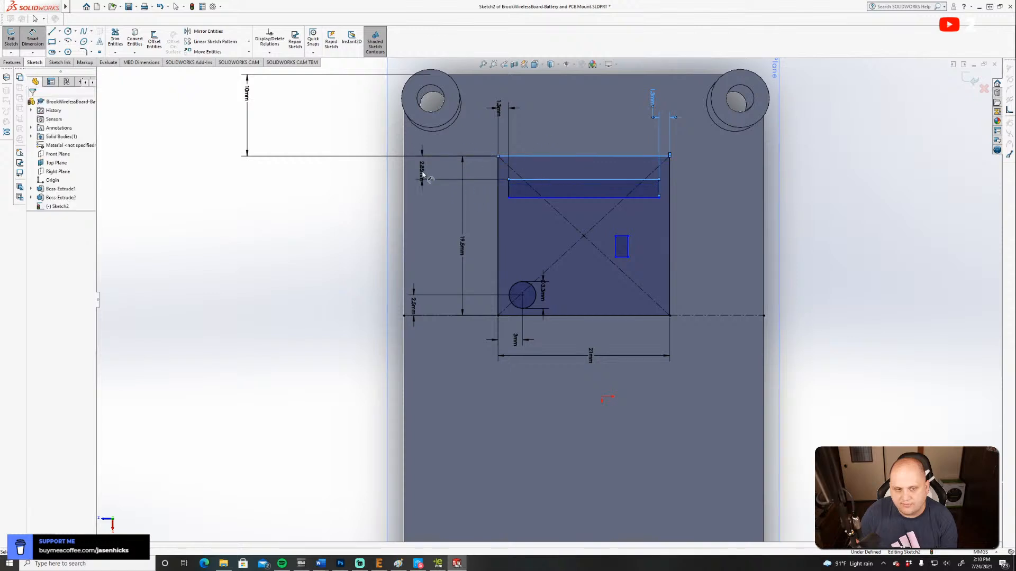
pyautogui.press('Return')
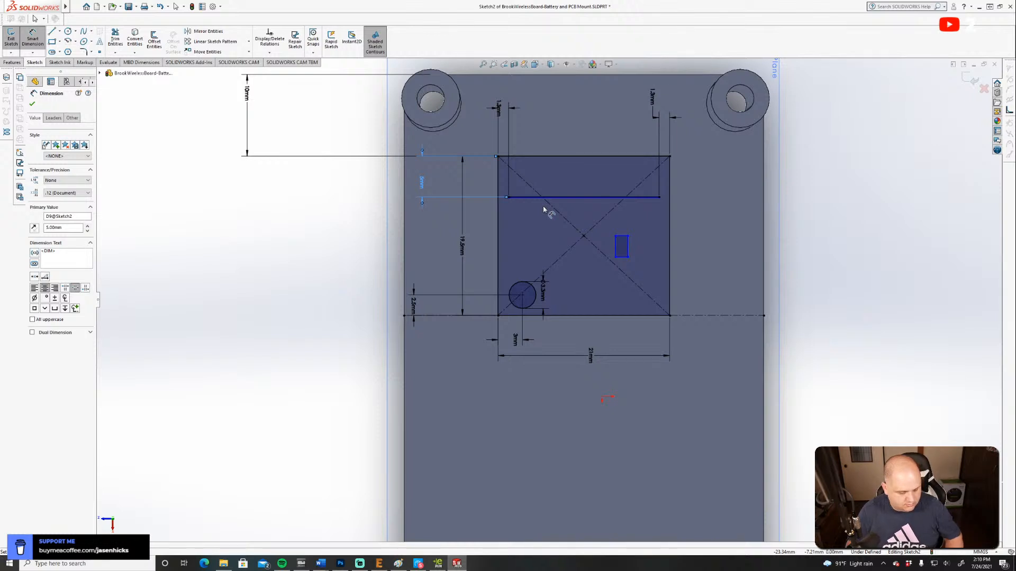
# Undo the last change to the long strip's edge distance and dimension the strip's width 1 mm.
pyautogui.press('Escape')
pyautogui.hotkey('ctrl', 'z')
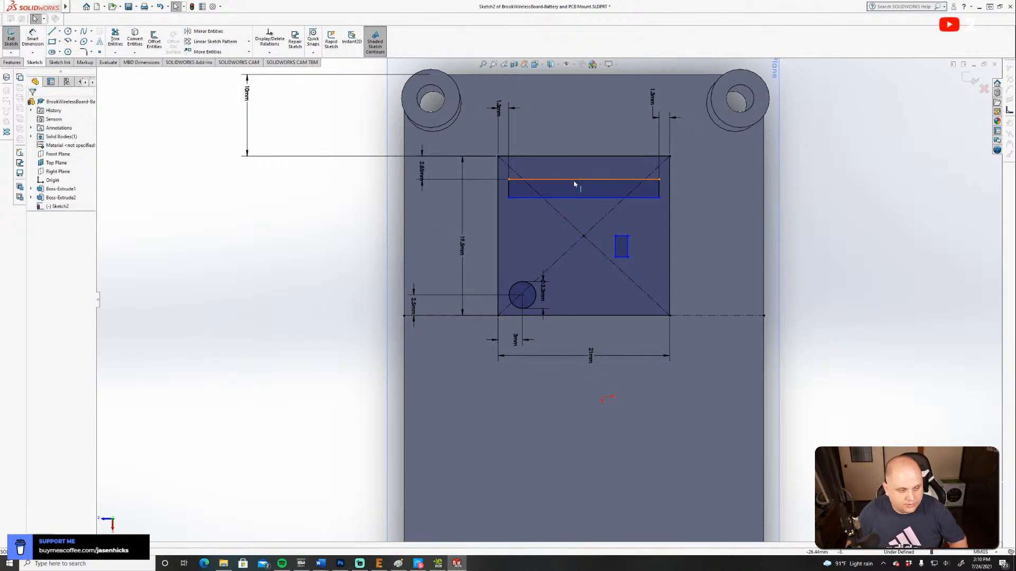
pyautogui.click(509, 191)
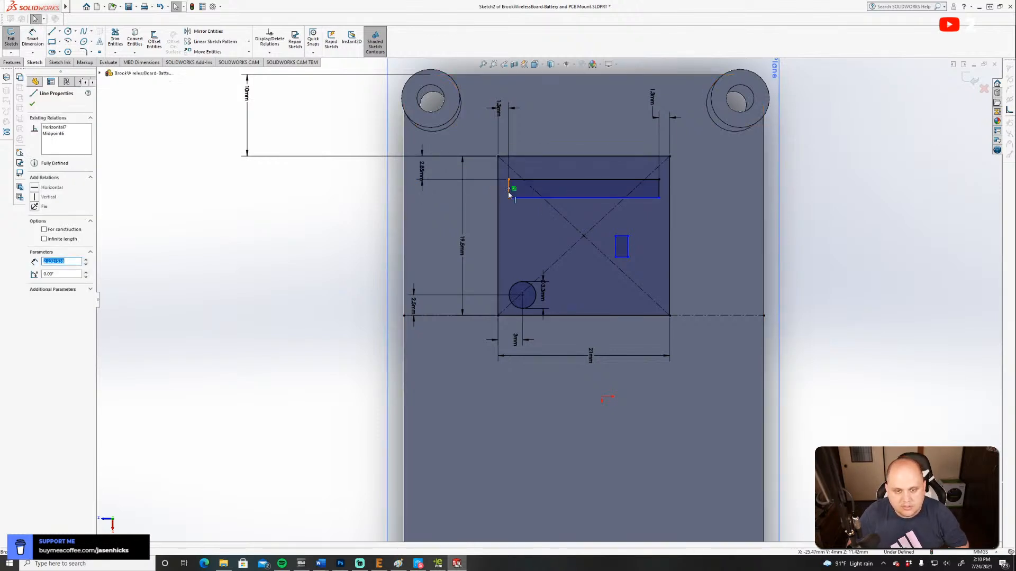
pyautogui.click(32, 39)
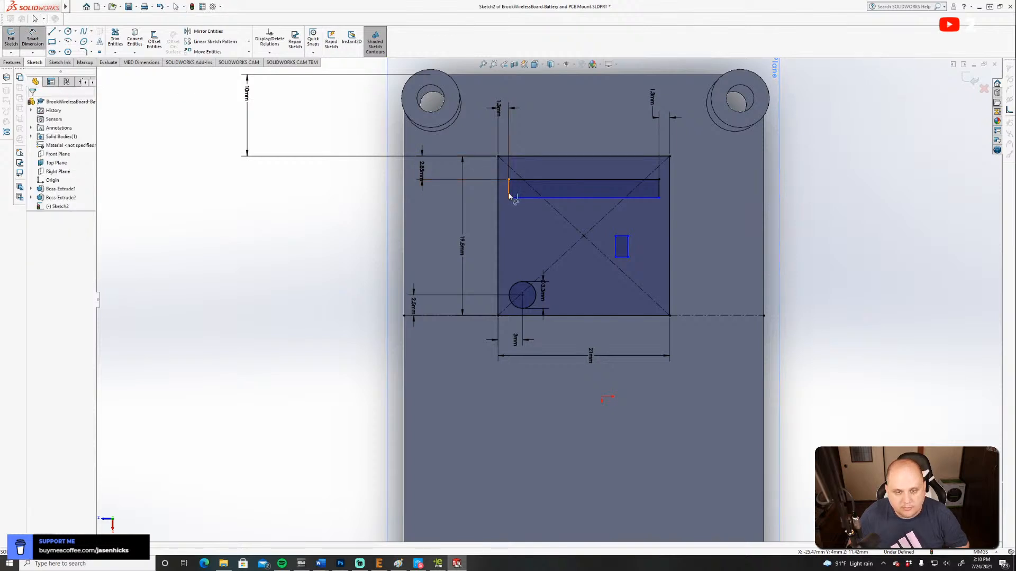
pyautogui.click(509, 190)
pyautogui.click(481, 191)
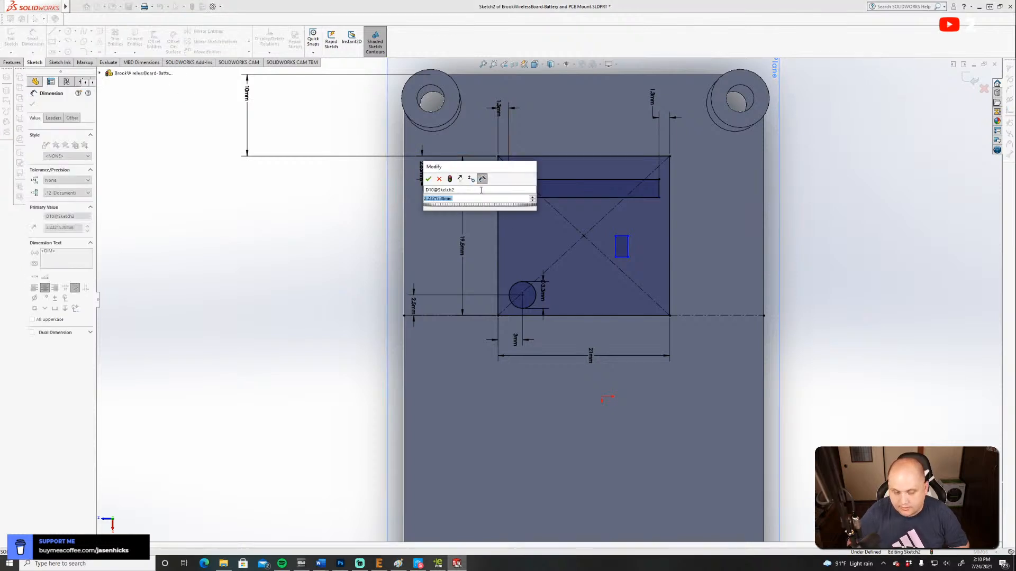
pyautogui.write('1')
pyautogui.press('Return')
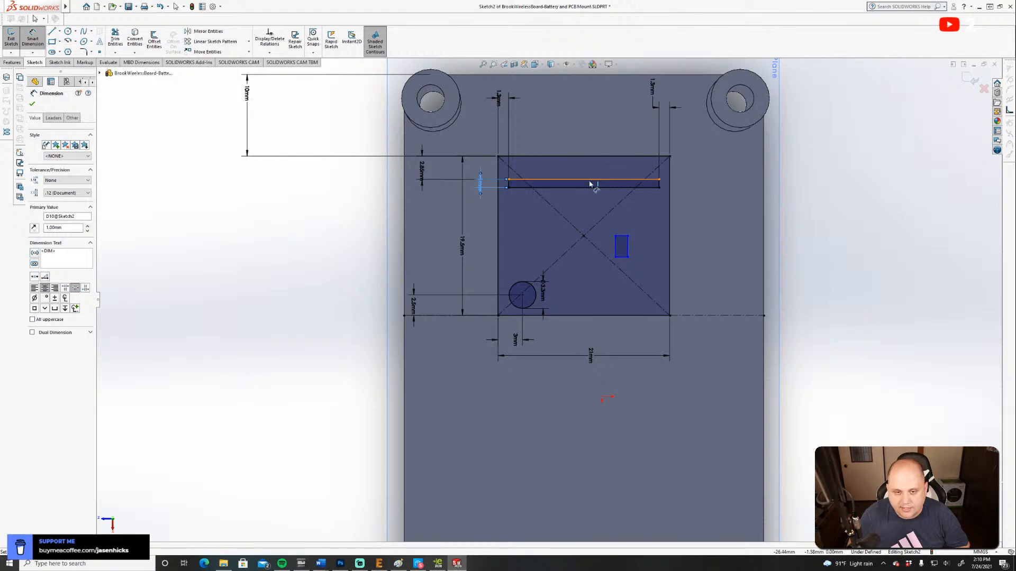
pyautogui.click(587, 170)
pyautogui.click(590, 157)
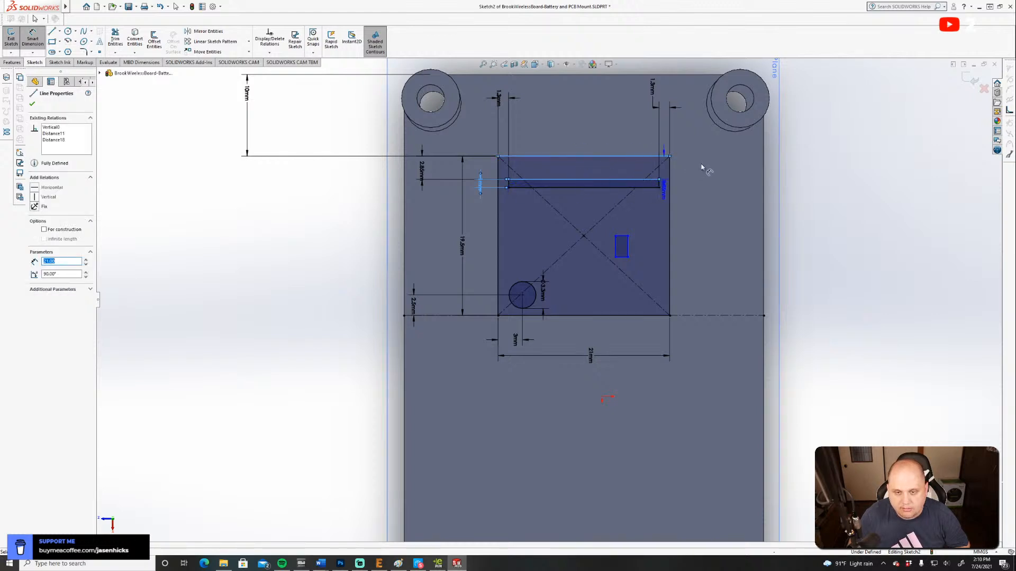
pyautogui.click(719, 168)
pyautogui.press('Escape')
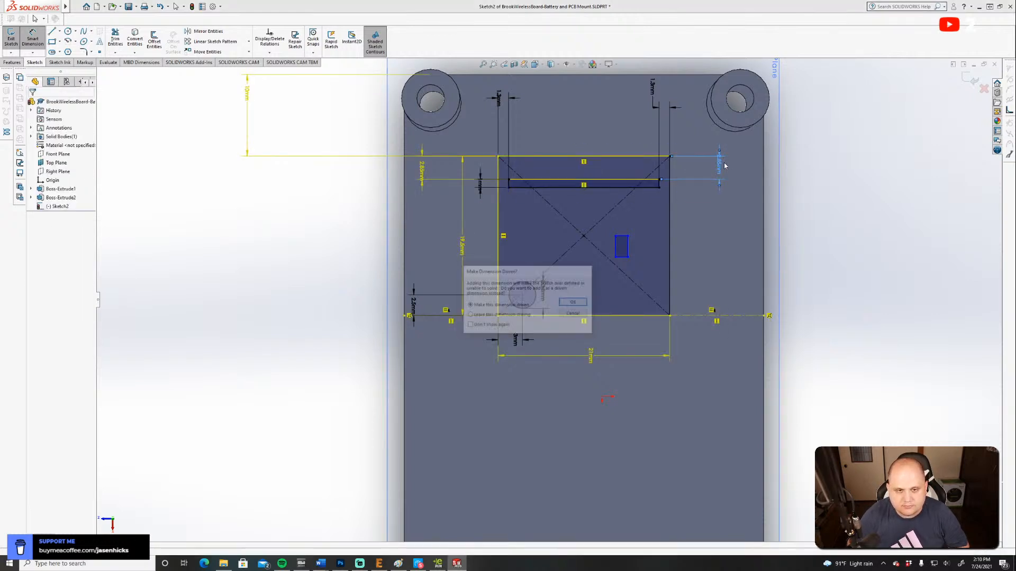
# Delete the distance dimension between the strip's boss-side edge and the board outline's boss-side edge.
pyautogui.press('Escape')
pyautogui.click(423, 174)
pyautogui.click(344, 224)
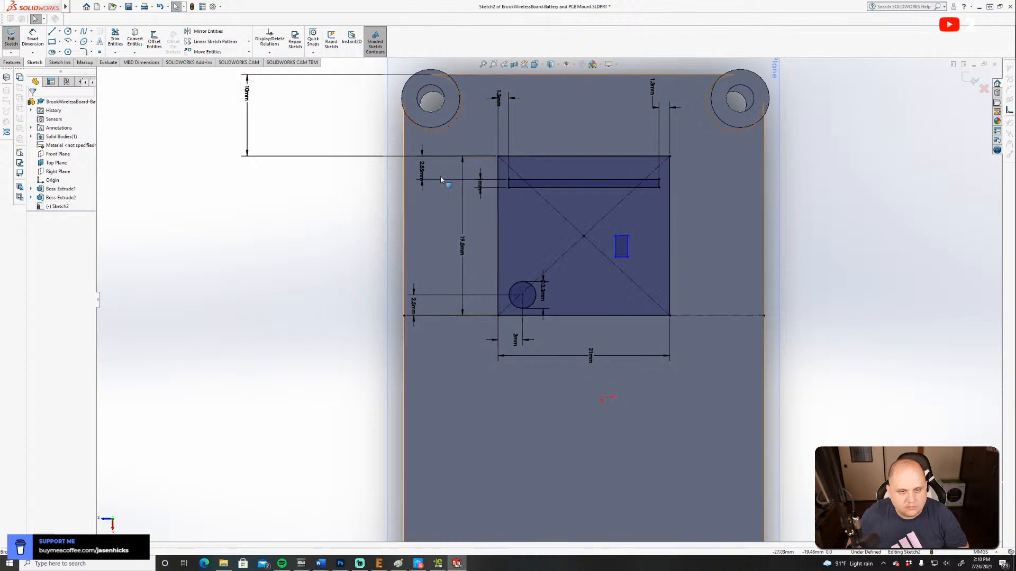
pyautogui.click(425, 184)
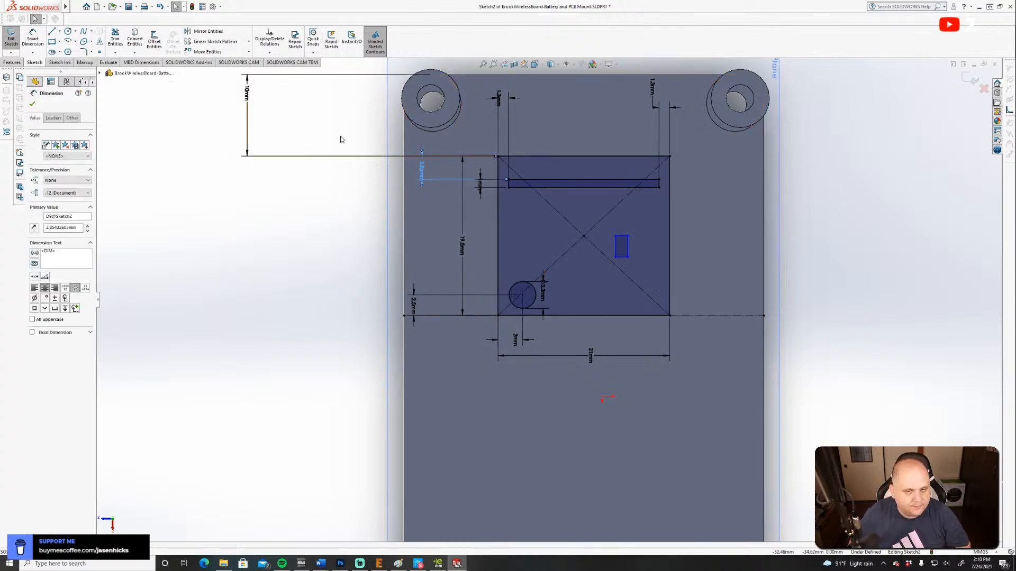
pyautogui.click(422, 170)
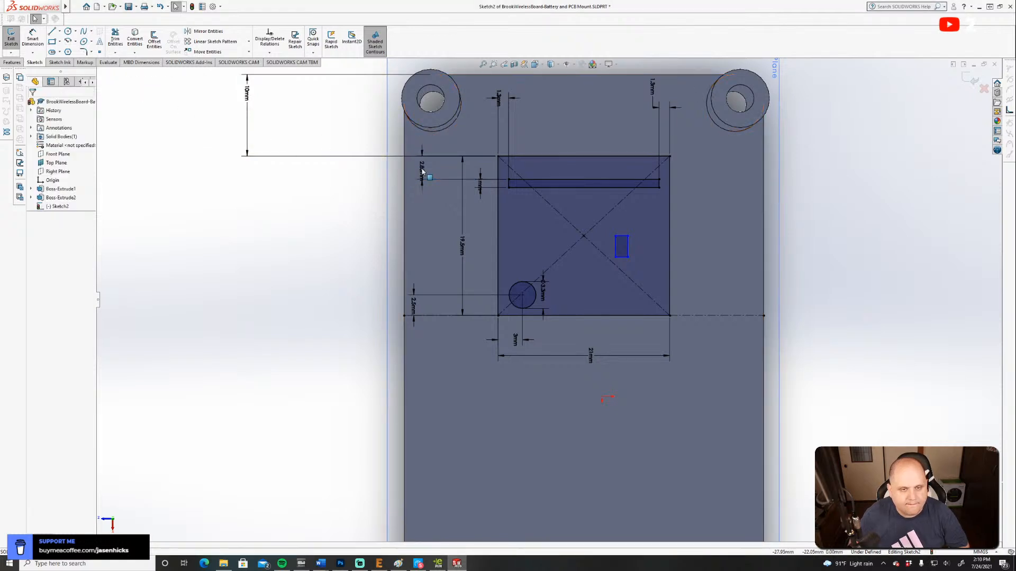
pyautogui.click(422, 169)
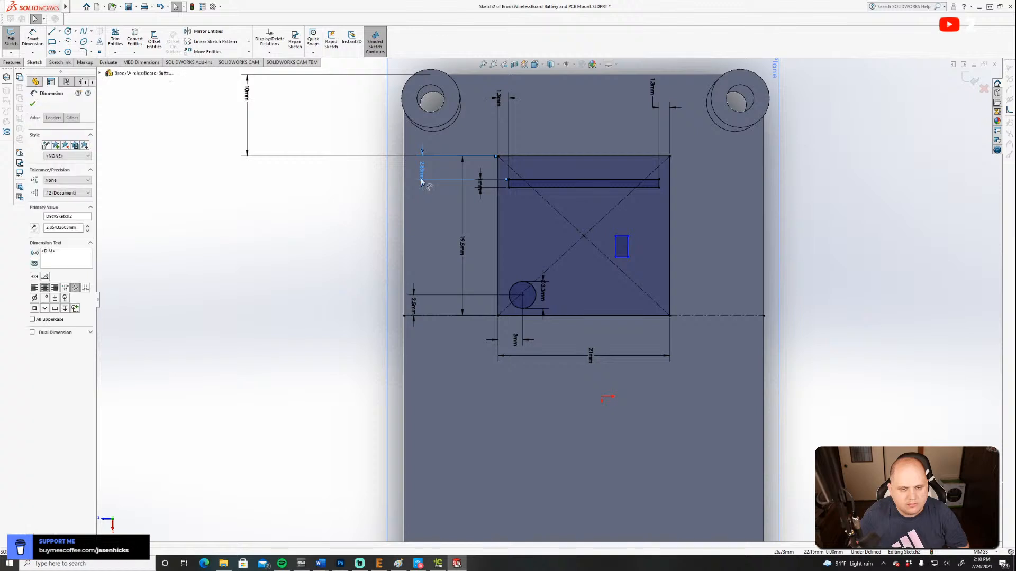
pyautogui.press('Delete')
# Dimension the strip's boss-side long edge 5 mm from the board outline's boss-side edge again.
pyautogui.press('d')
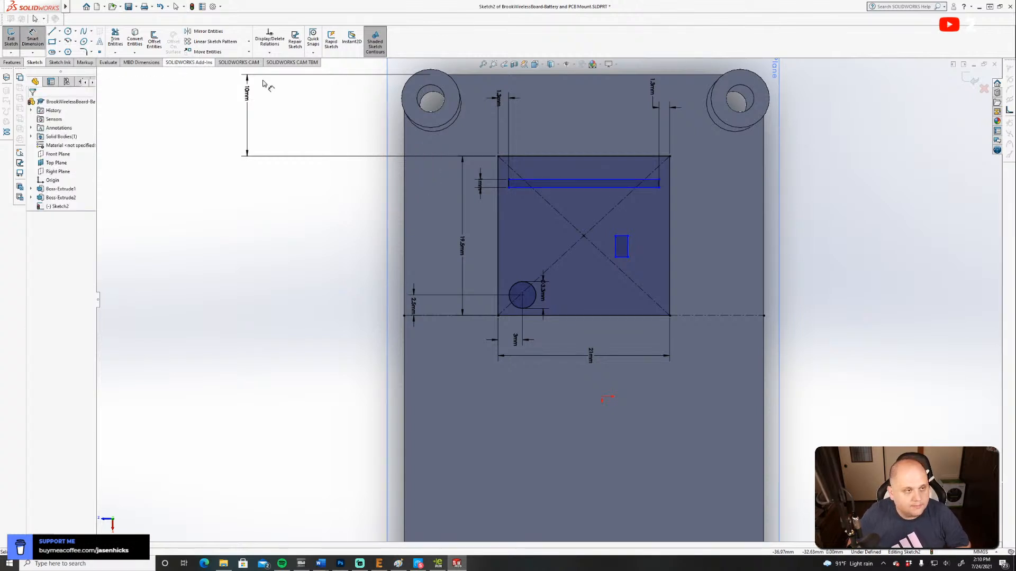
pyautogui.click(549, 180)
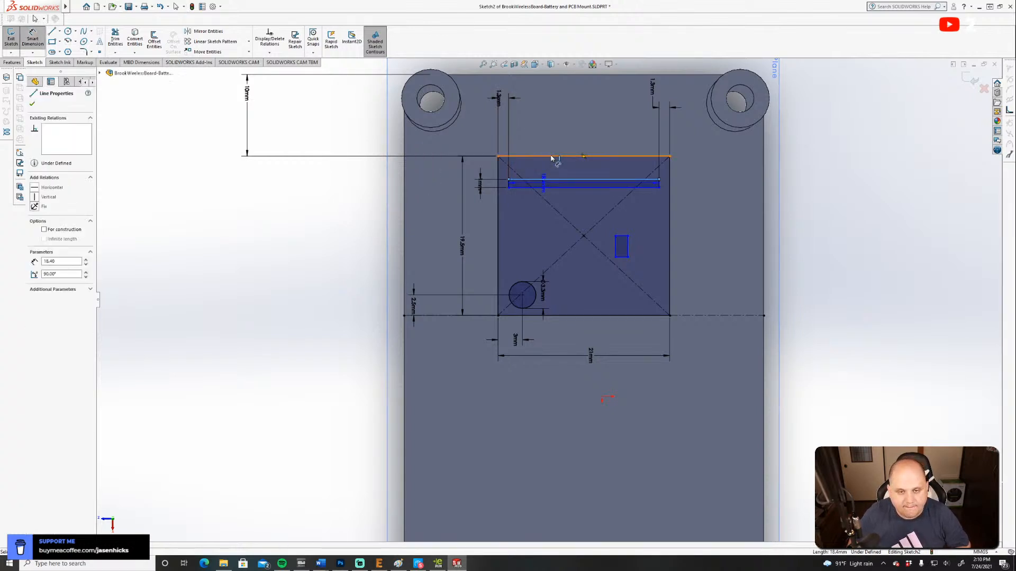
pyautogui.click(550, 157)
pyautogui.click(421, 170)
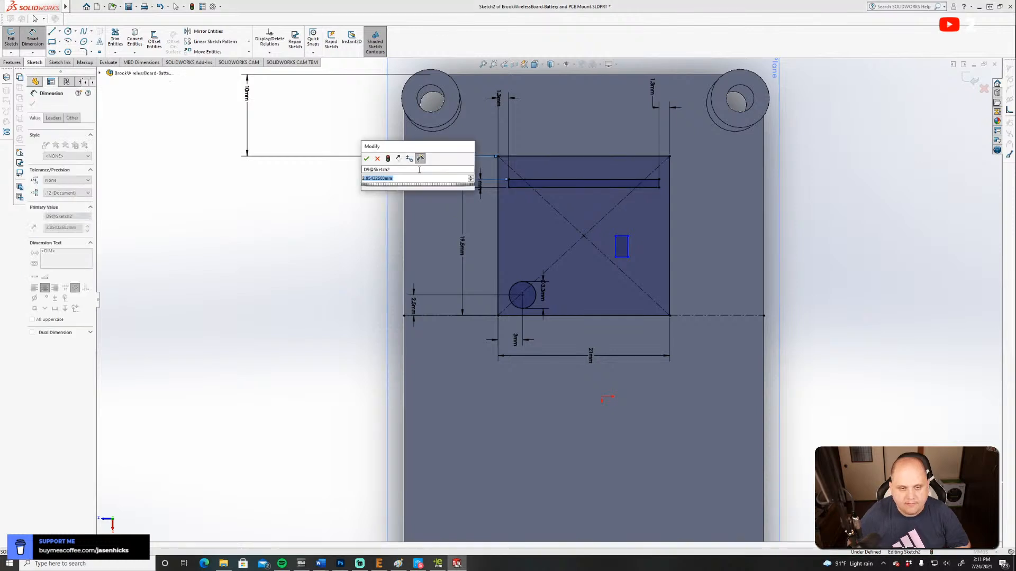
pyautogui.write('5')
pyautogui.press('Return')
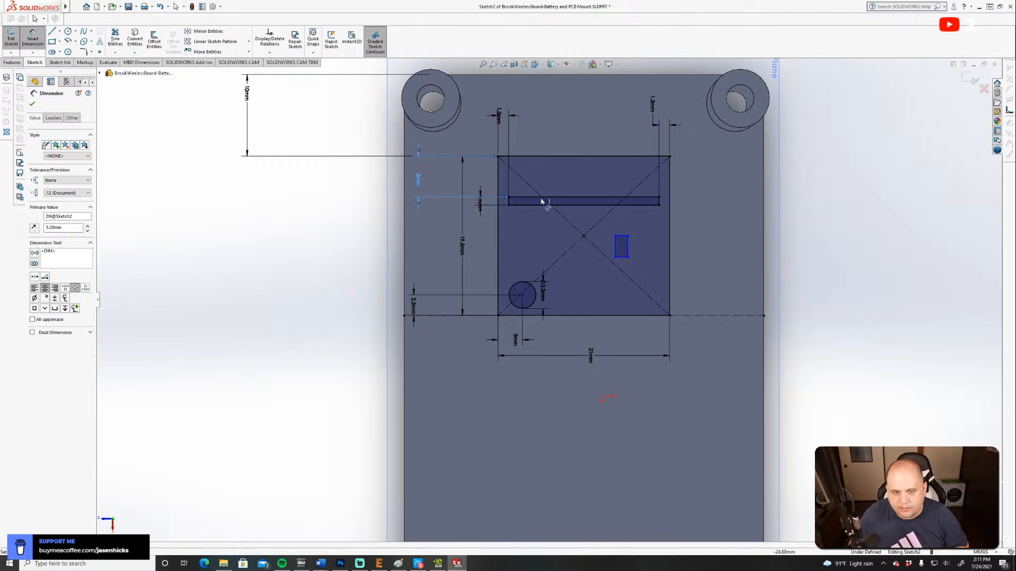
# Check the board drawing in eDrawings and set the strip's distance from the outline's boss-side edge to 5.5 mm.
pyautogui.click(438, 563)
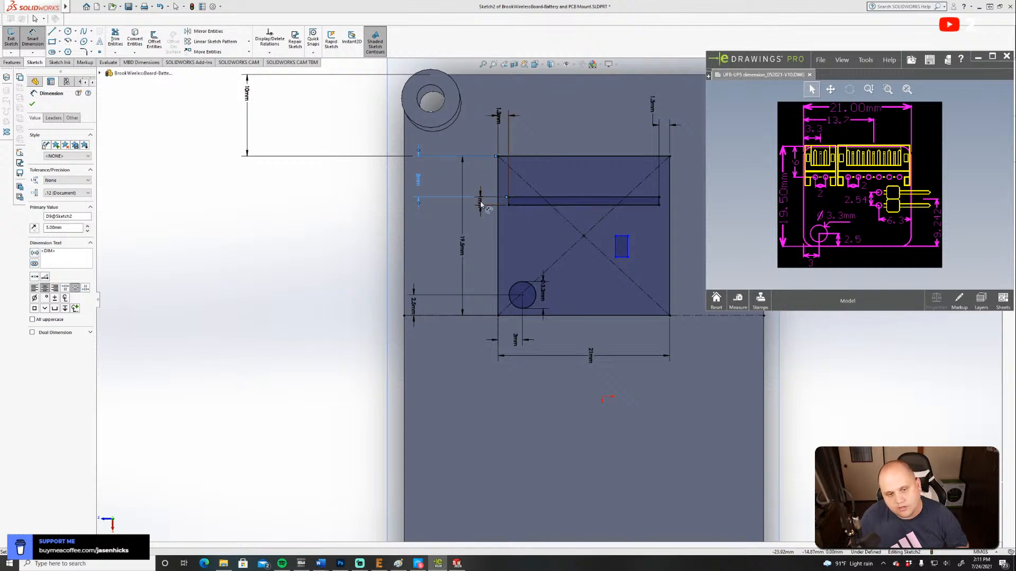
pyautogui.click(419, 182)
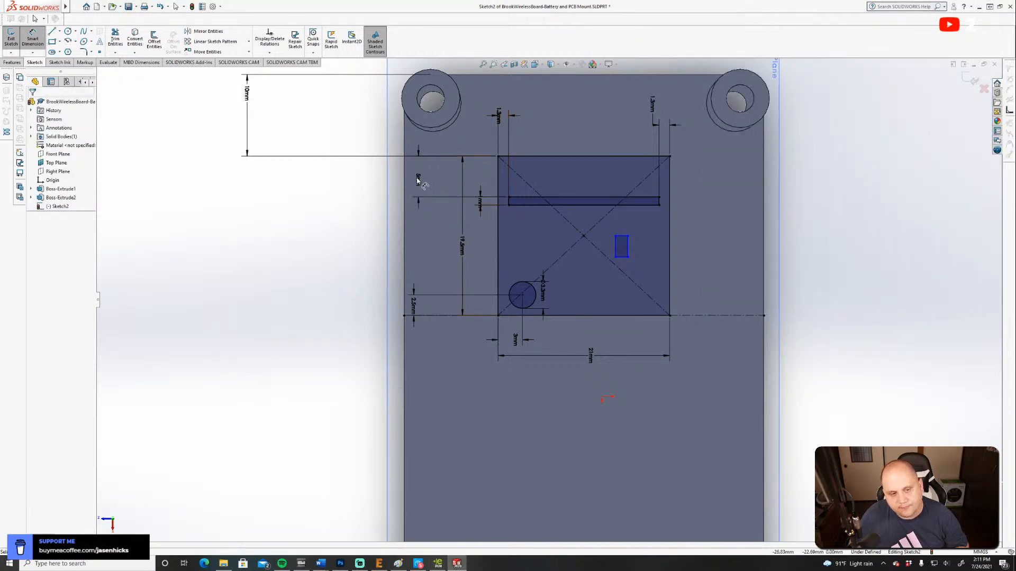
pyautogui.click(418, 180)
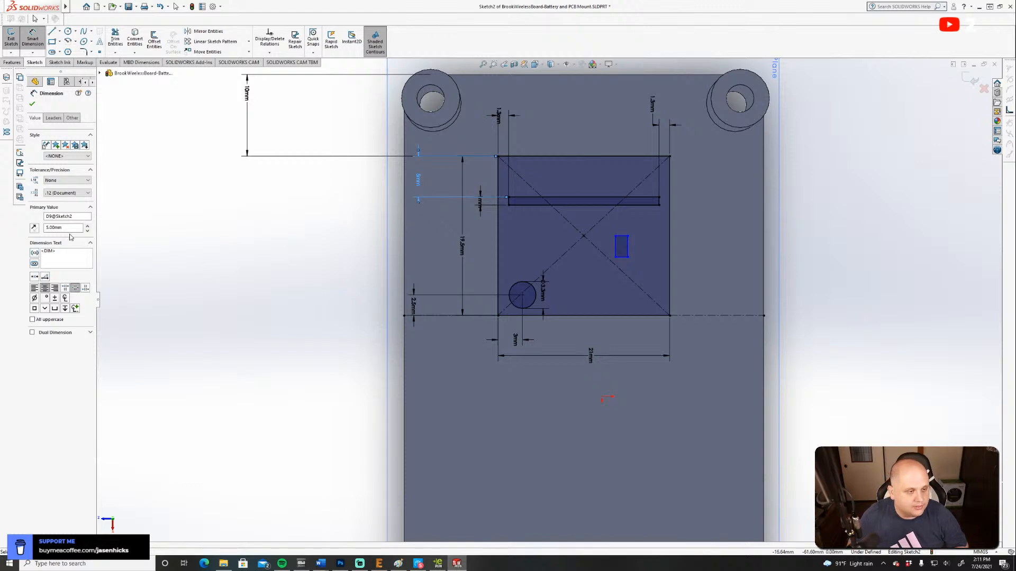
pyautogui.write('5.5')
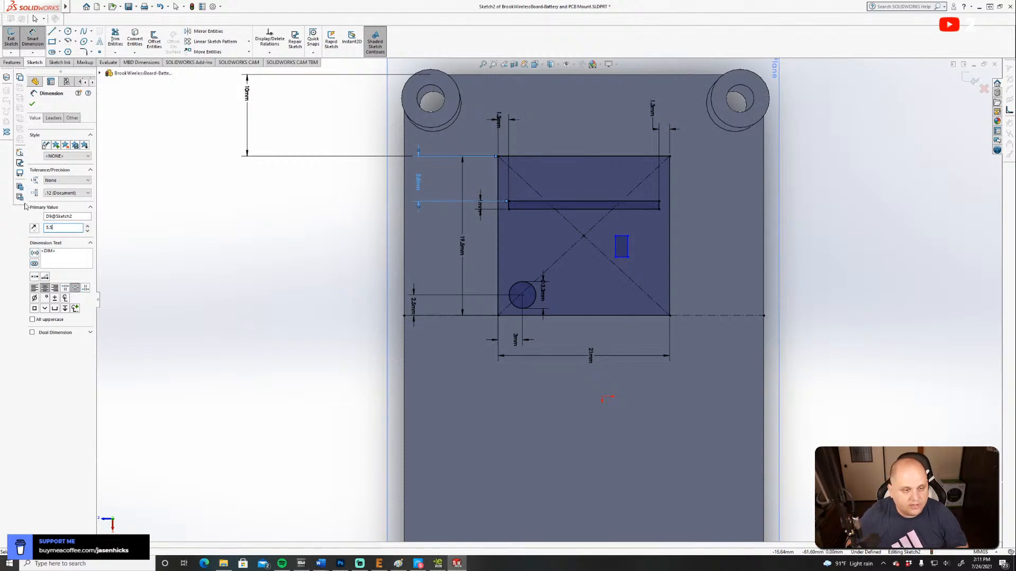
pyautogui.click(32, 104)
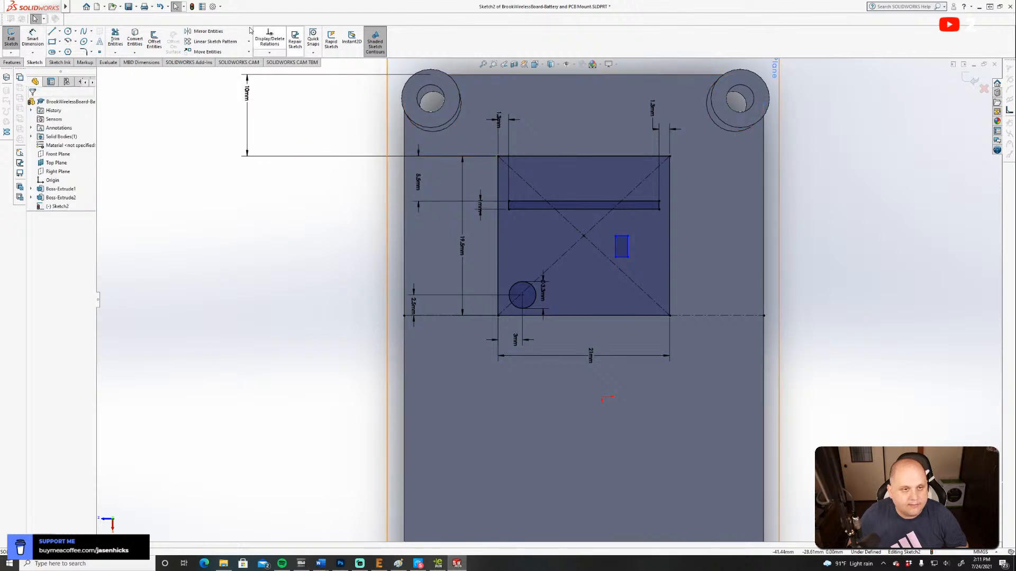
# Rebuild the part and reopen Sketch2 for editing.
pyautogui.click(192, 7)
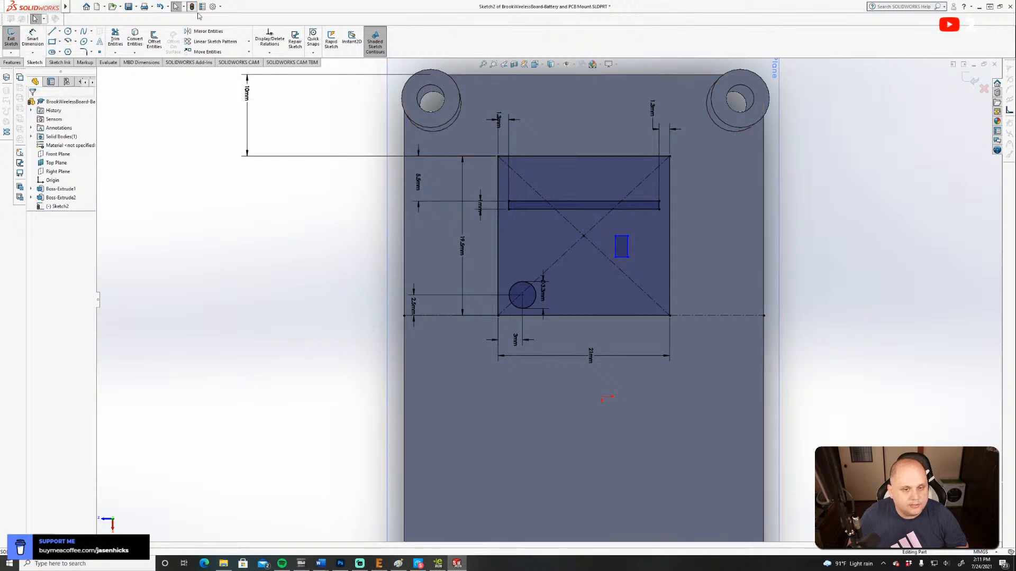
pyautogui.rightClick(63, 206)
pyautogui.click(82, 184)
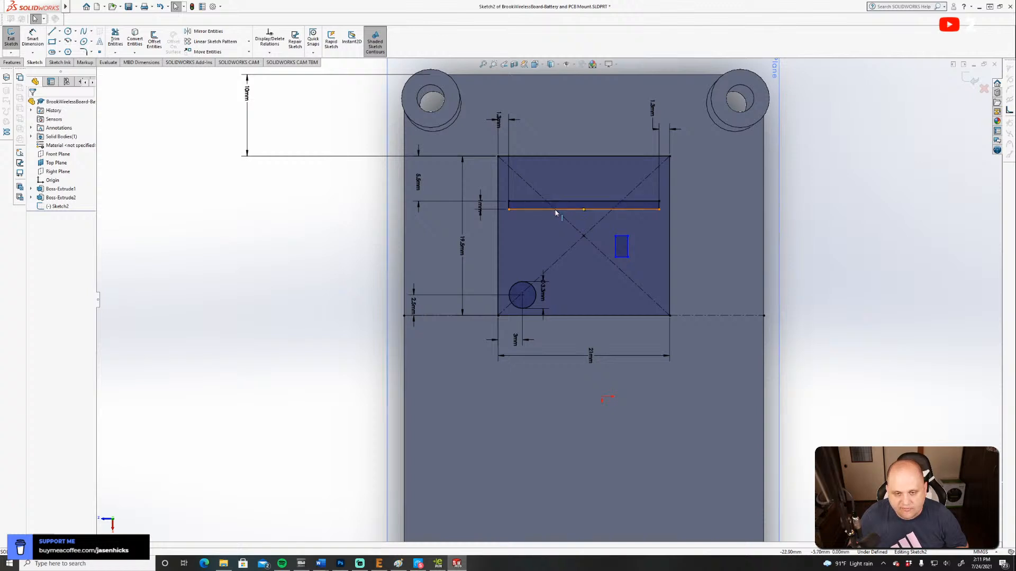
# Check the board drawing in eDrawings, minimize it, and set the long strip's width to 2 mm.
pyautogui.hotkey('alt', 'Tab')
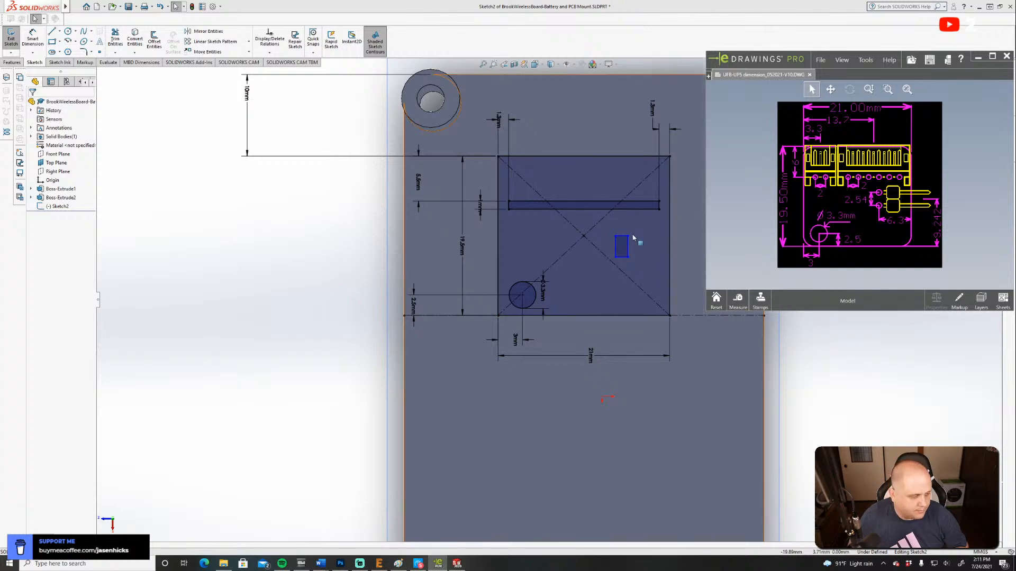
pyautogui.scroll(-4, 483, 214)
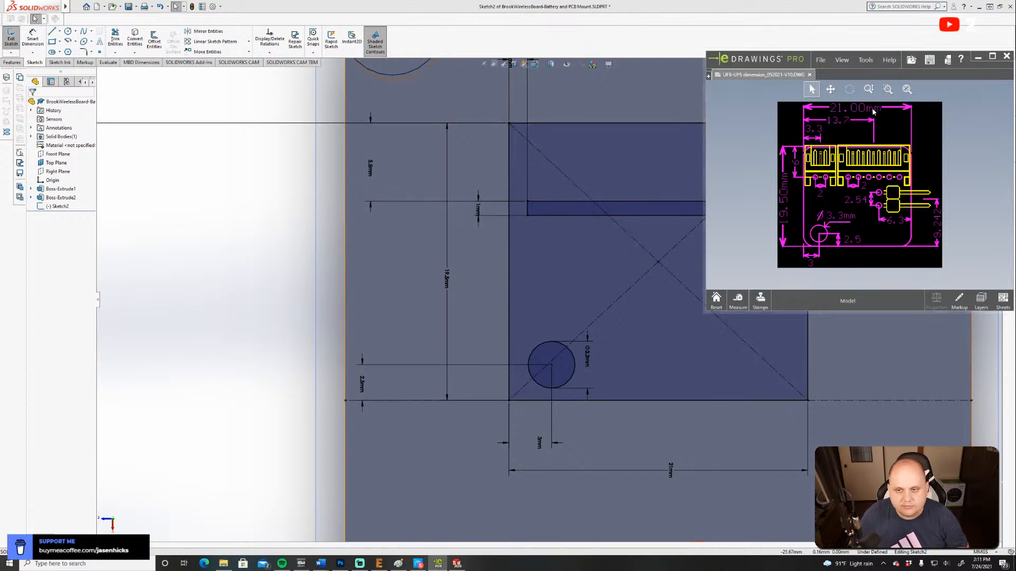
pyautogui.click(978, 57)
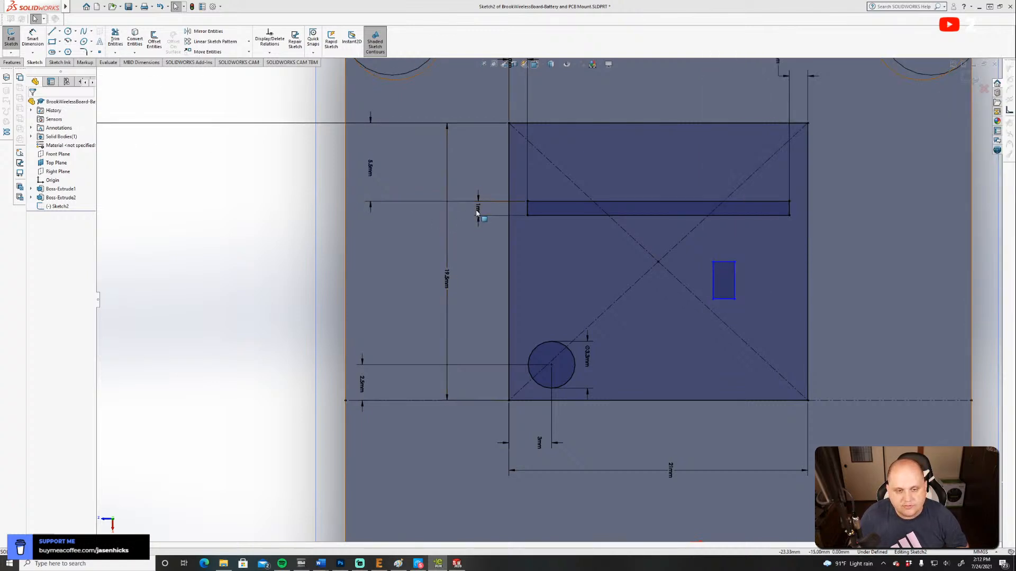
pyautogui.click(32, 40)
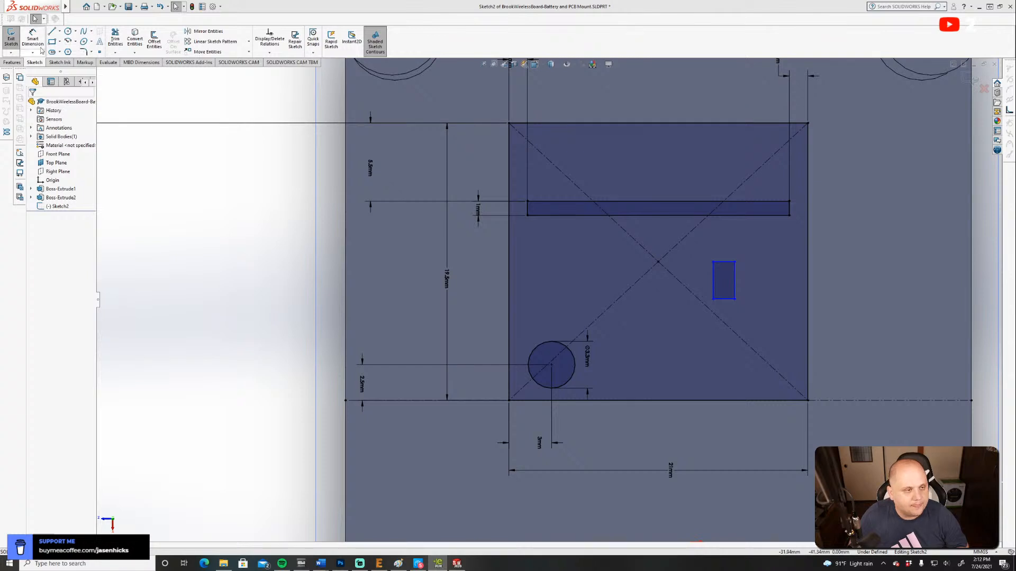
pyautogui.click(479, 213)
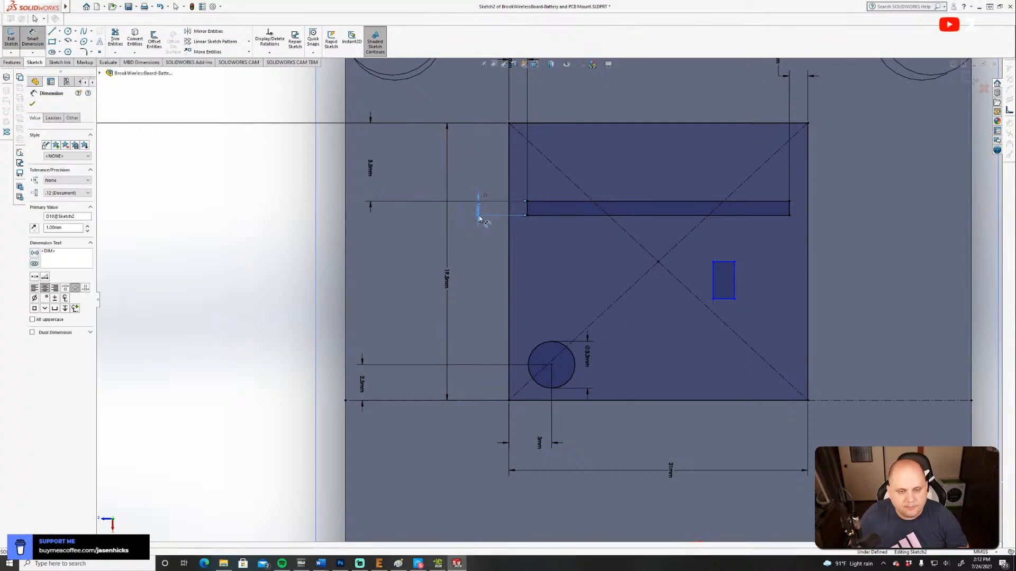
pyautogui.moveTo(76, 228); pyautogui.dragTo(7, 224)
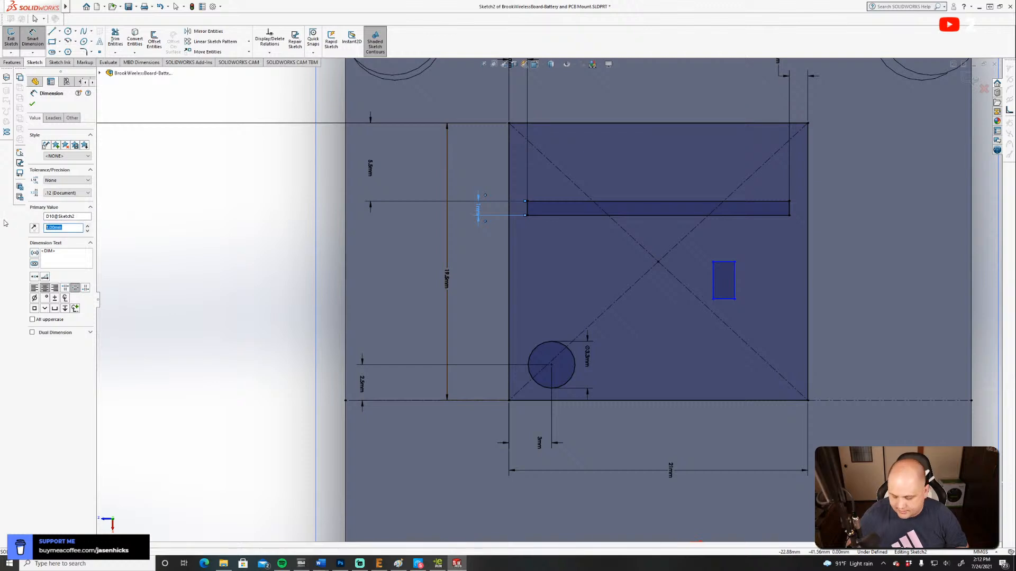
pyautogui.write('2')
pyautogui.press('Return')
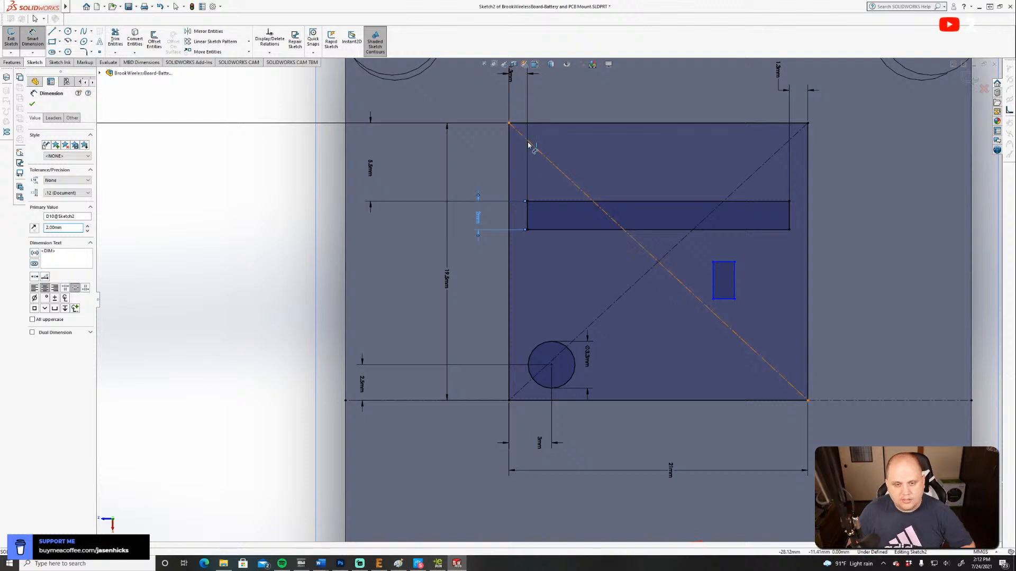
pyautogui.press('Escape')
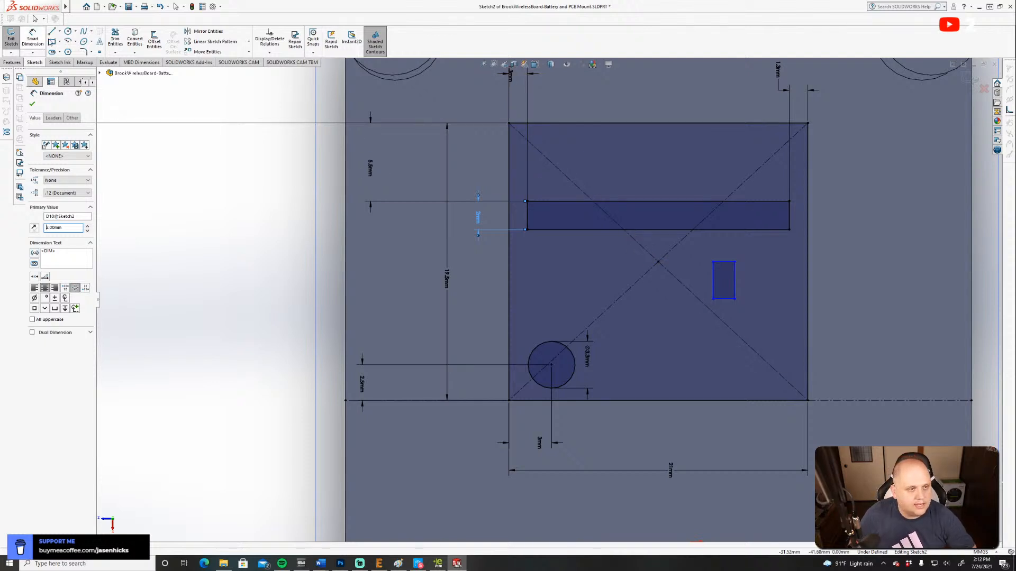
# Delete the 5.5 mm dimension between the long strip and the board outline's boss-side edge.
pyautogui.click(370, 173)
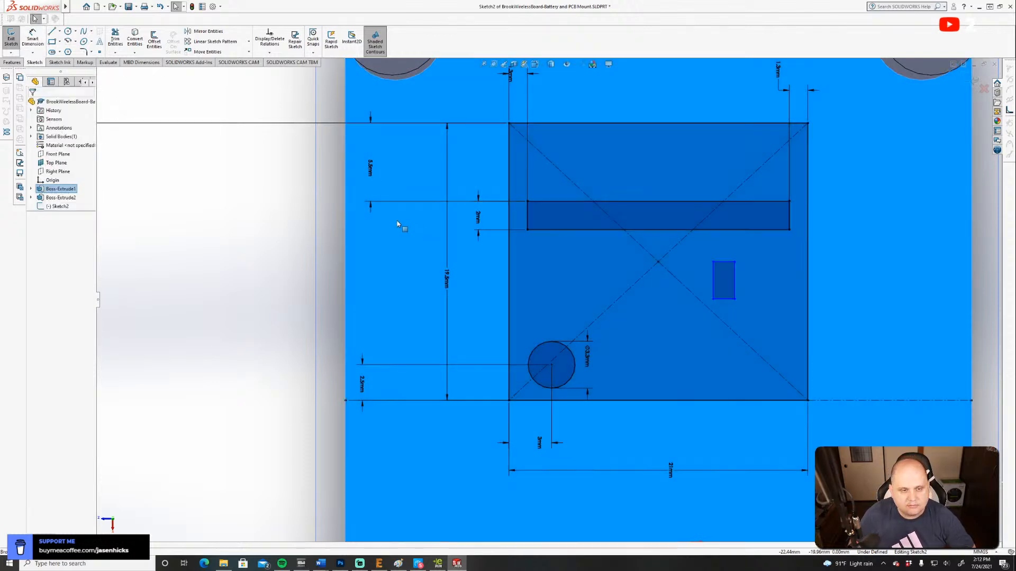
pyautogui.click(372, 206)
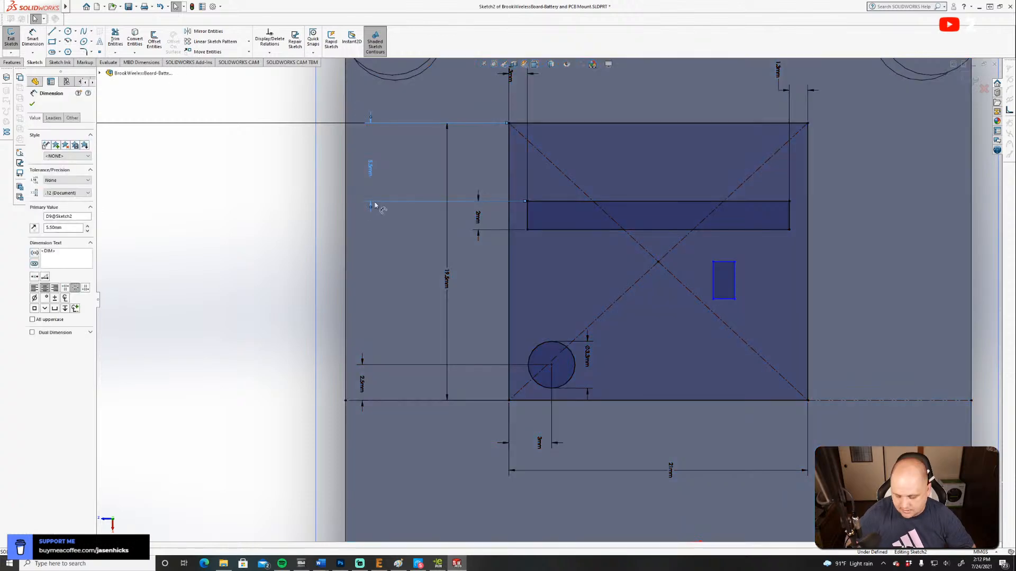
pyautogui.press('Delete')
# Dimension the midpoint of the long strip's short edge 6 mm from the board outline's boss-side edge.
pyautogui.click(32, 38)
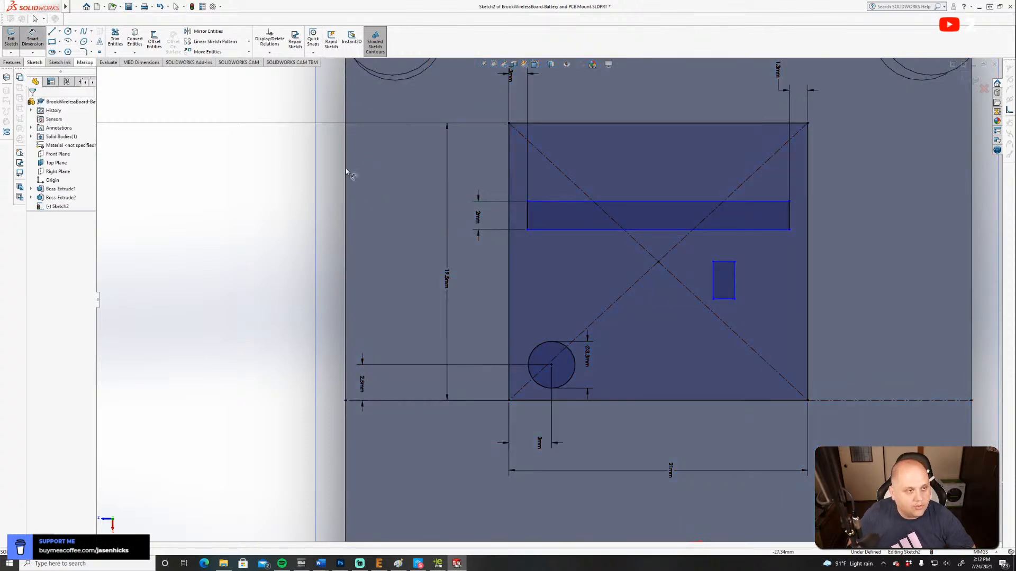
pyautogui.click(527, 217)
pyautogui.click(527, 125)
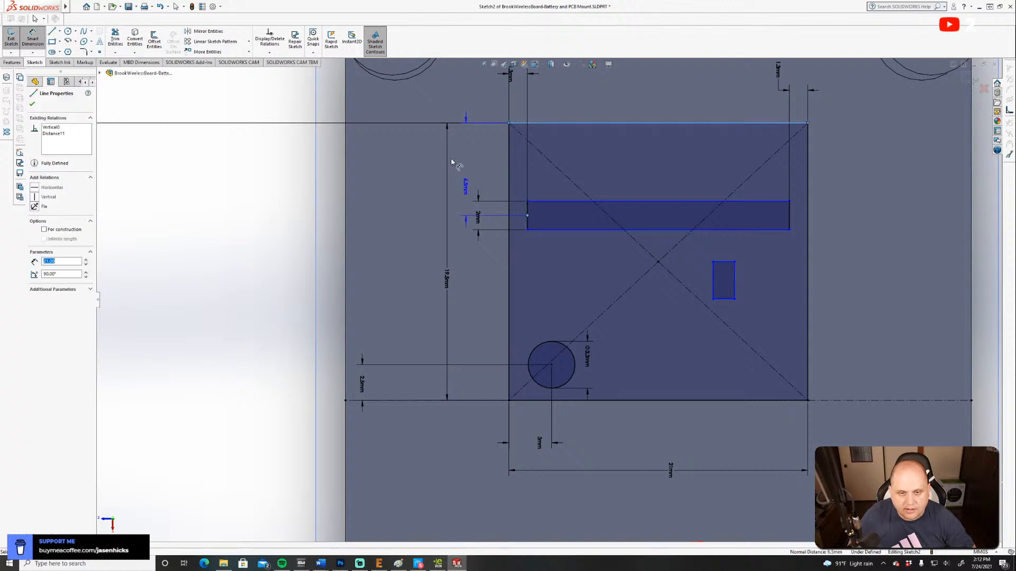
pyautogui.click(390, 164)
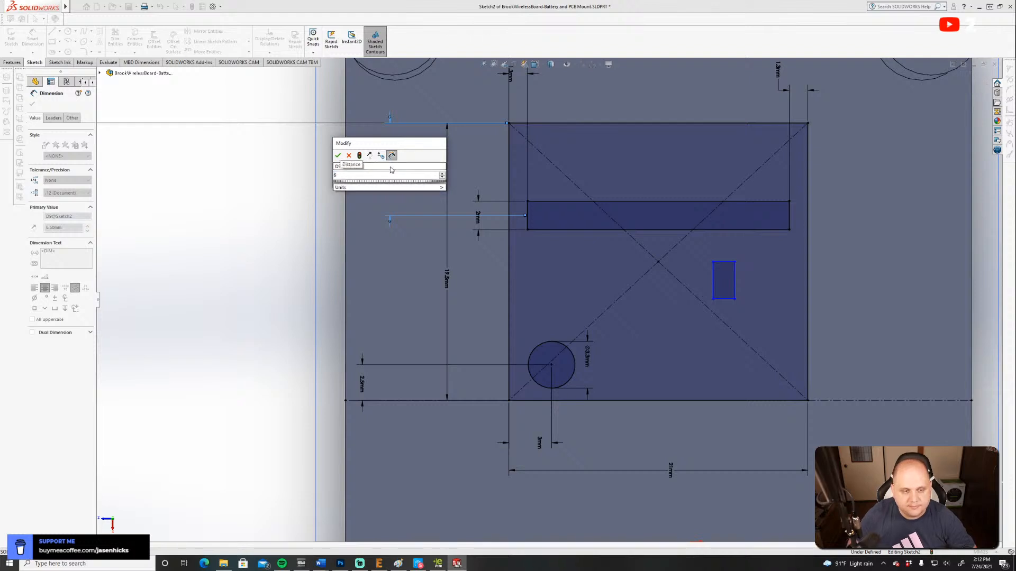
pyautogui.write('6')
pyautogui.click(338, 156)
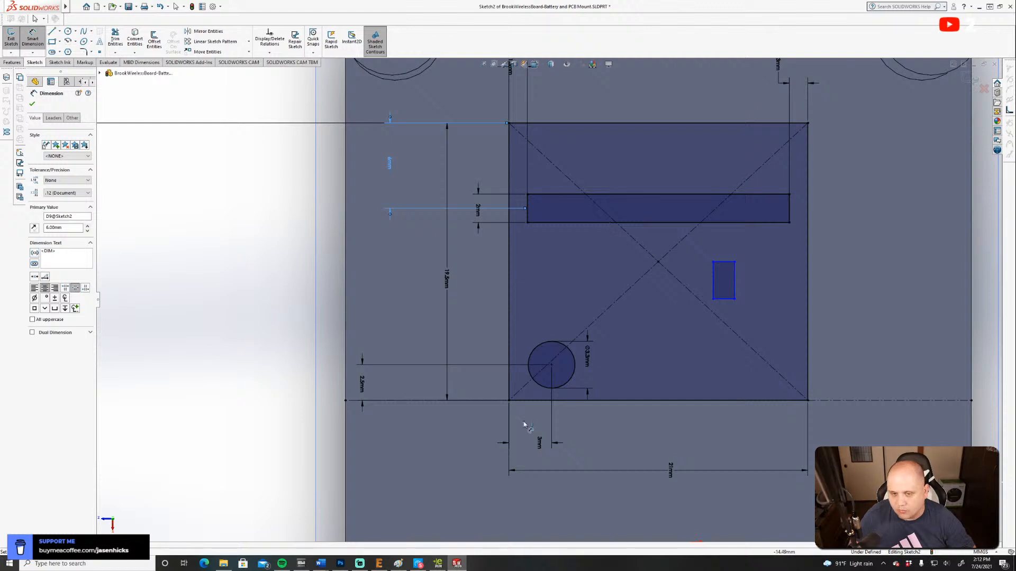
# Bring up the board drawing in eDrawings, move it clear of the sketch, and set the small rectangle's short edge to 2 mm.
pyautogui.click(437, 562)
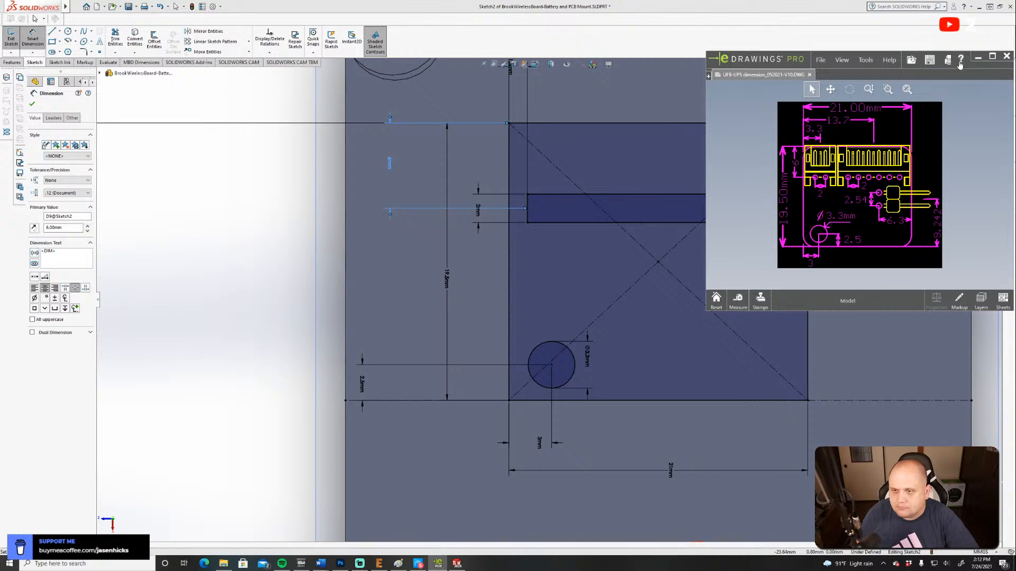
pyautogui.moveTo(894, 55)
pyautogui.mouseDown()
pyautogui.moveTo(738, 79)
pyautogui.moveTo(249, 69)
pyautogui.moveTo(219, 93)
pyautogui.mouseUp()
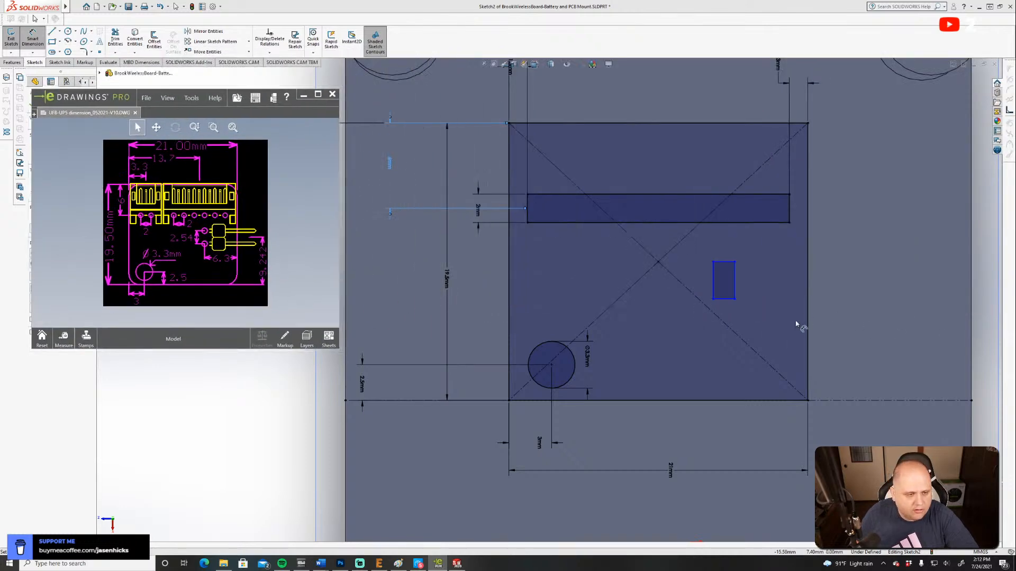
pyautogui.click(712, 299)
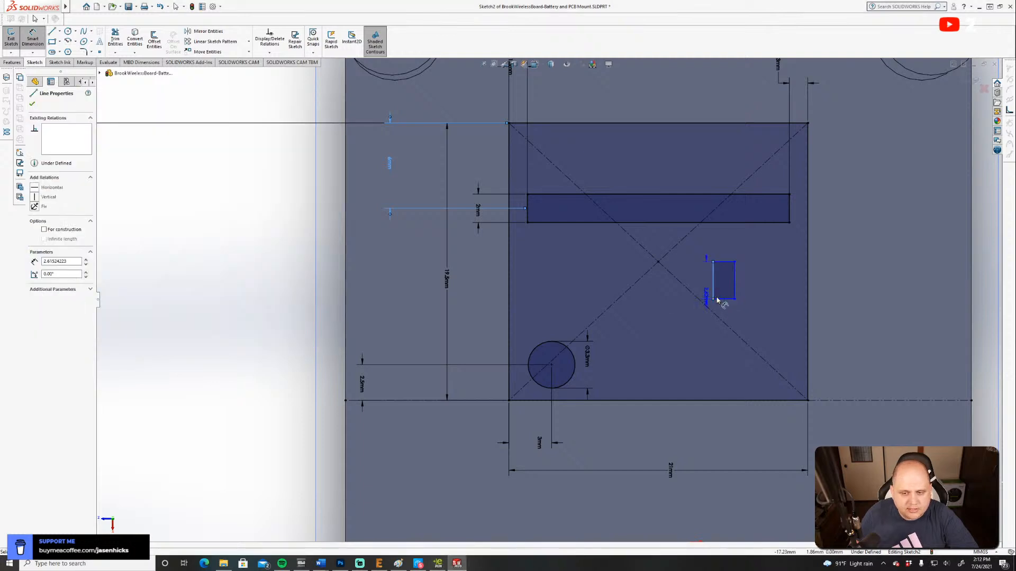
pyautogui.press('Escape')
pyautogui.click(723, 299)
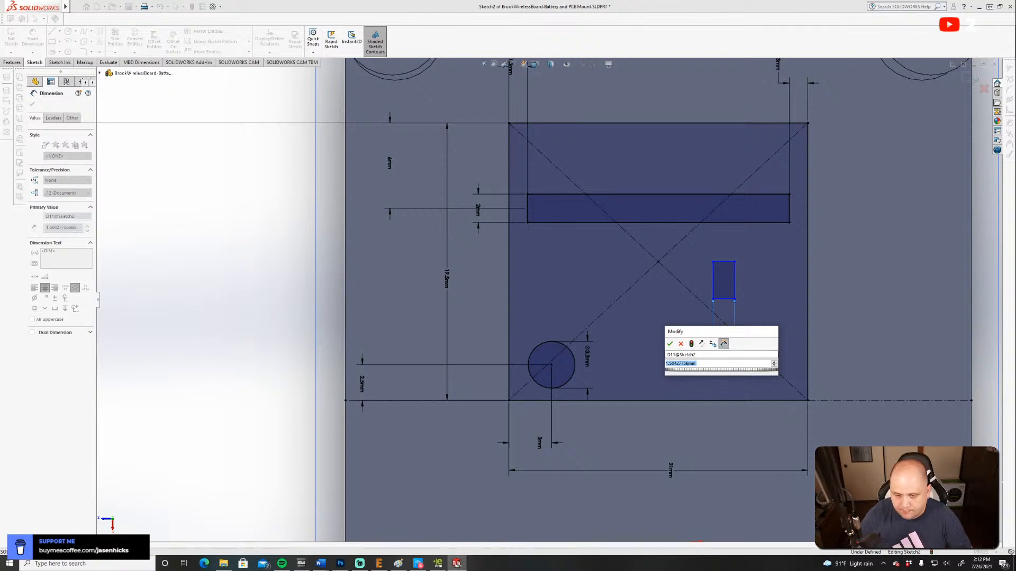
pyautogui.write('2')
pyautogui.press('Return')
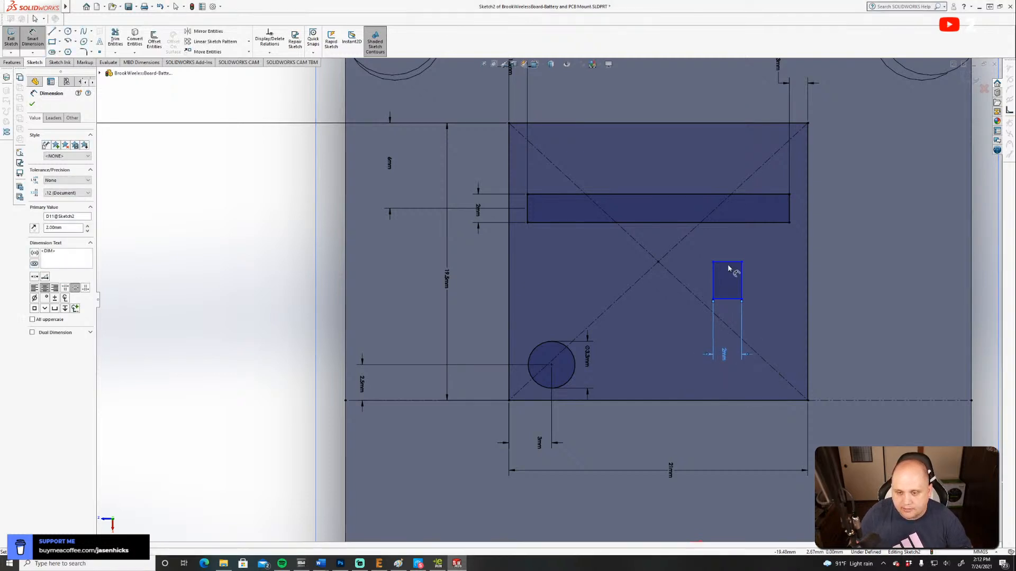
# Dimension the midpoint of the small rectangle's short edge 6.3 mm from the nearest 19.5 mm side of the board outline, checking the board drawing.
pyautogui.click(727, 263)
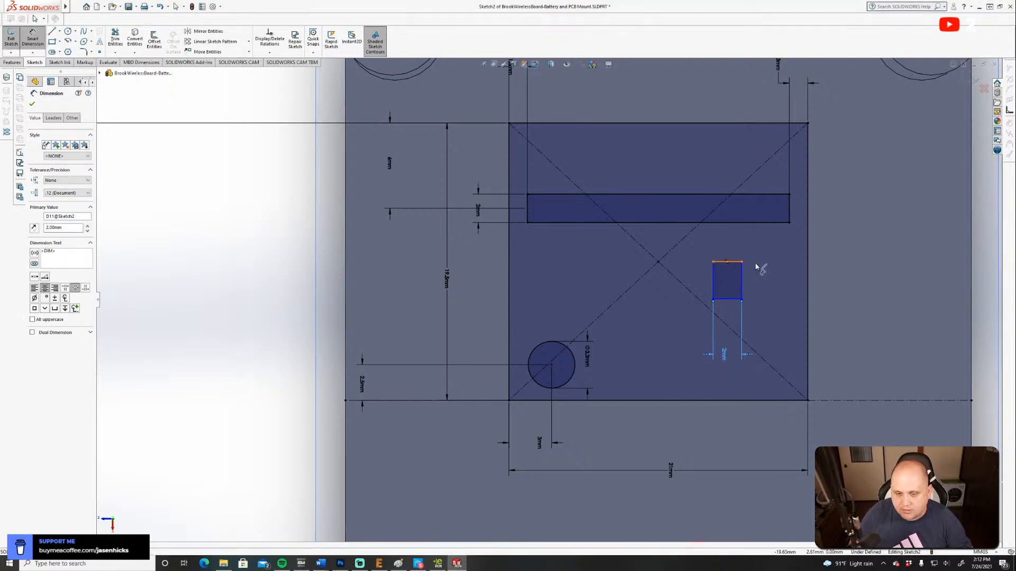
pyautogui.click(807, 270)
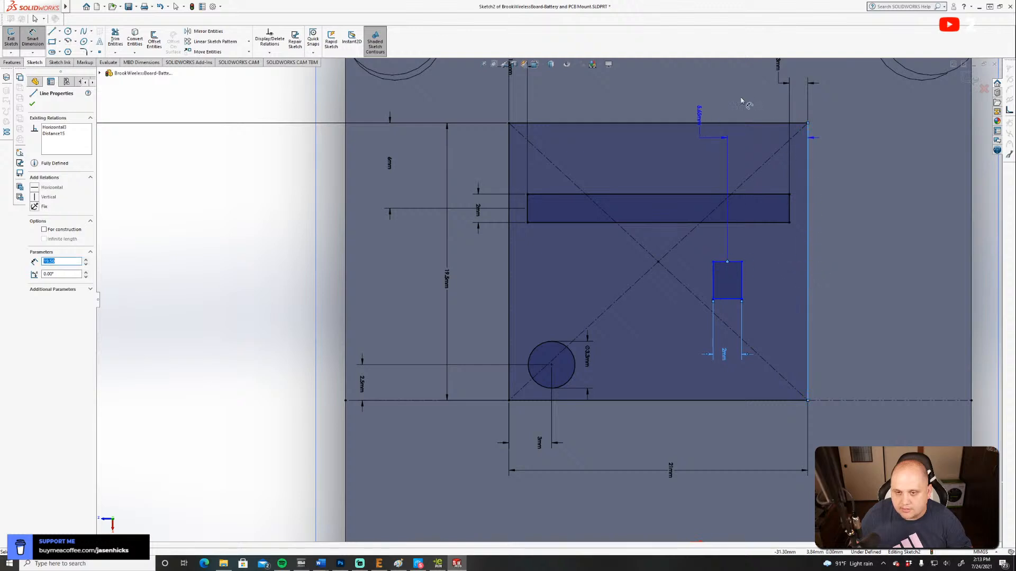
pyautogui.click(722, 108)
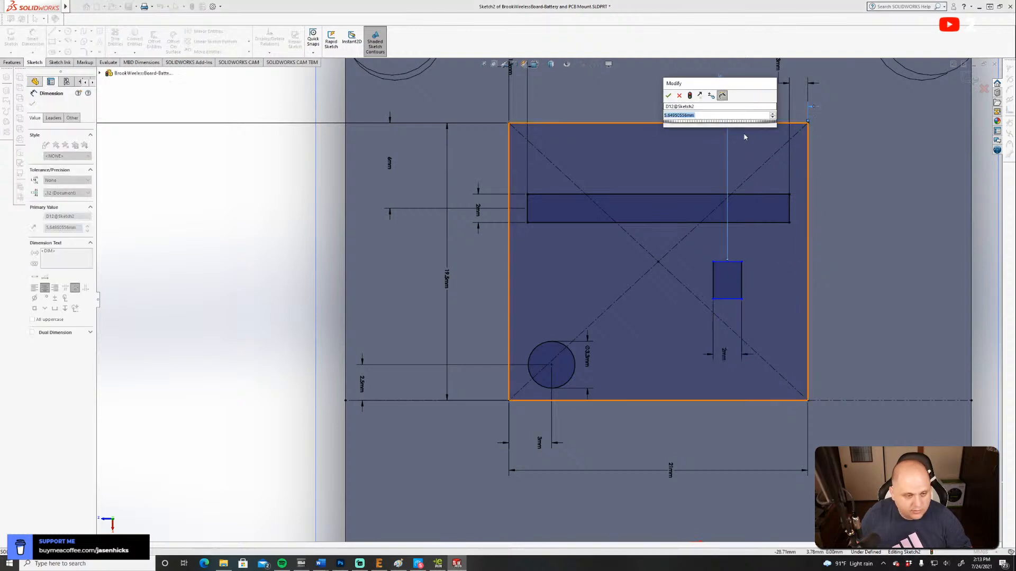
pyautogui.hotkey('alt', 'Tab')
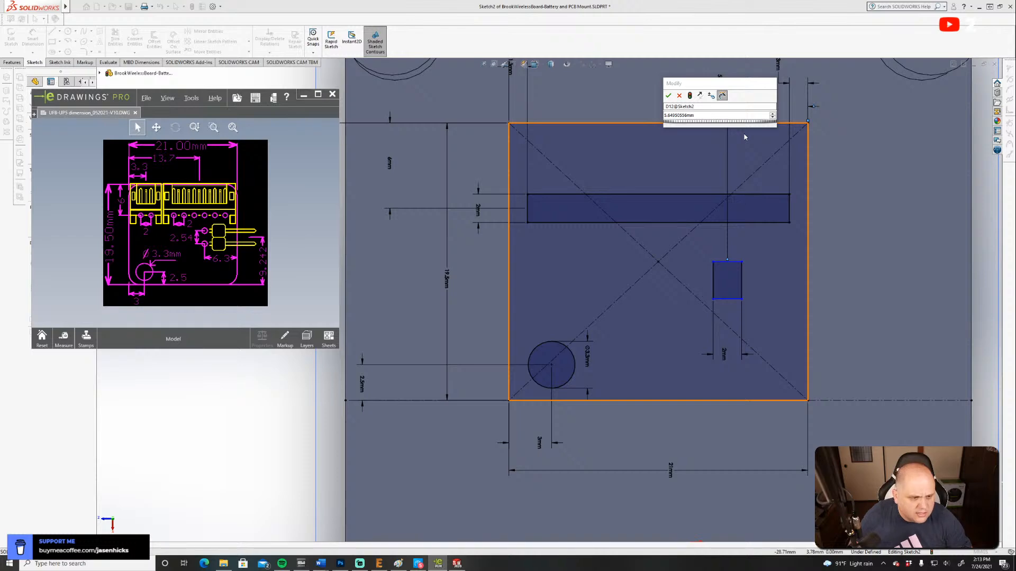
pyautogui.hotkey('alt', 'Tab')
pyautogui.write('6.3')
pyautogui.press('Return')
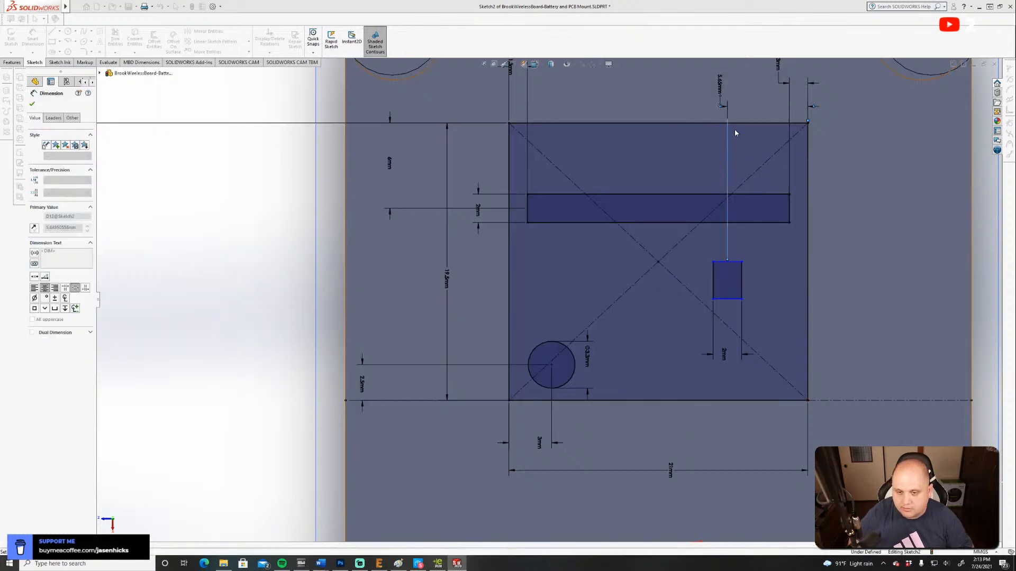
# Check the board drawing and dimension the midpoint of the small rectangle's long edge 9.242 mm from the outline edge opposite the boss side.
pyautogui.hotkey('alt', 'Tab')
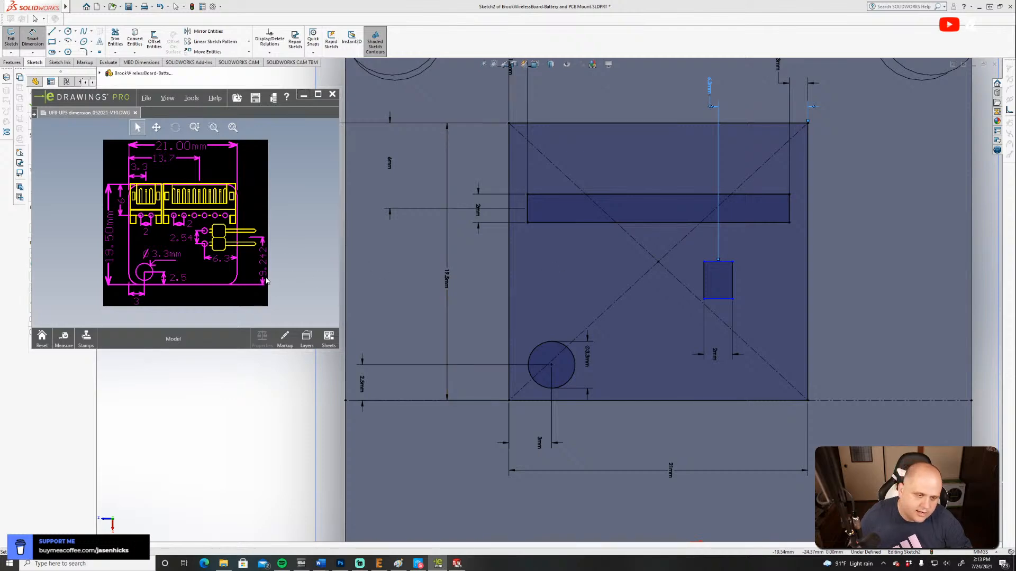
pyautogui.click(742, 307)
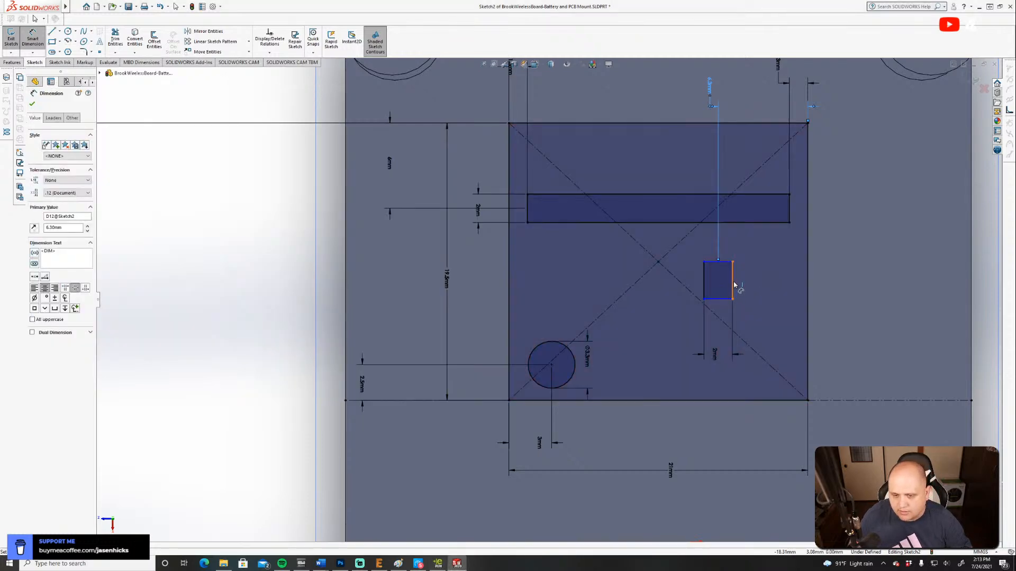
pyautogui.click(732, 281)
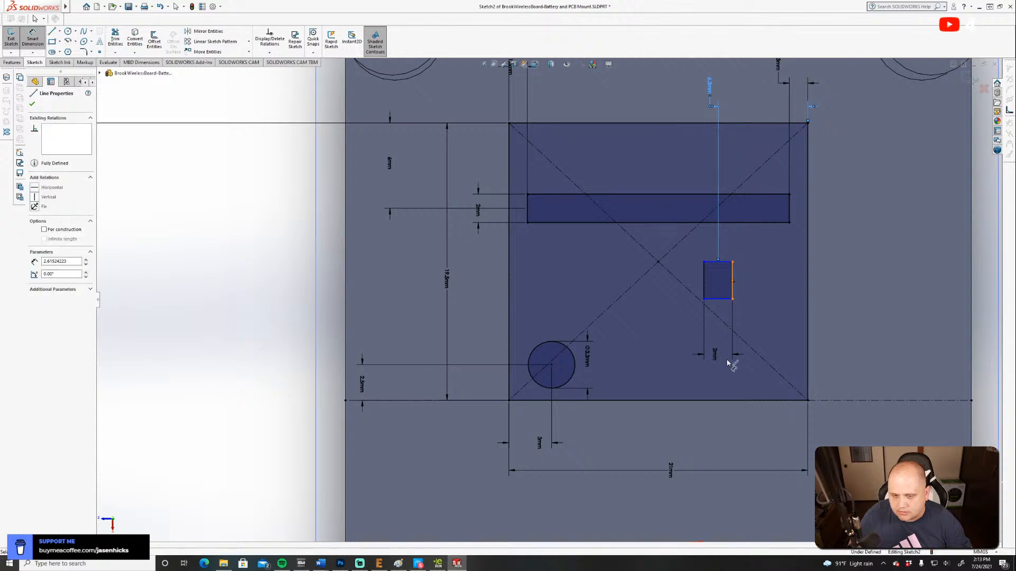
pyautogui.click(739, 400)
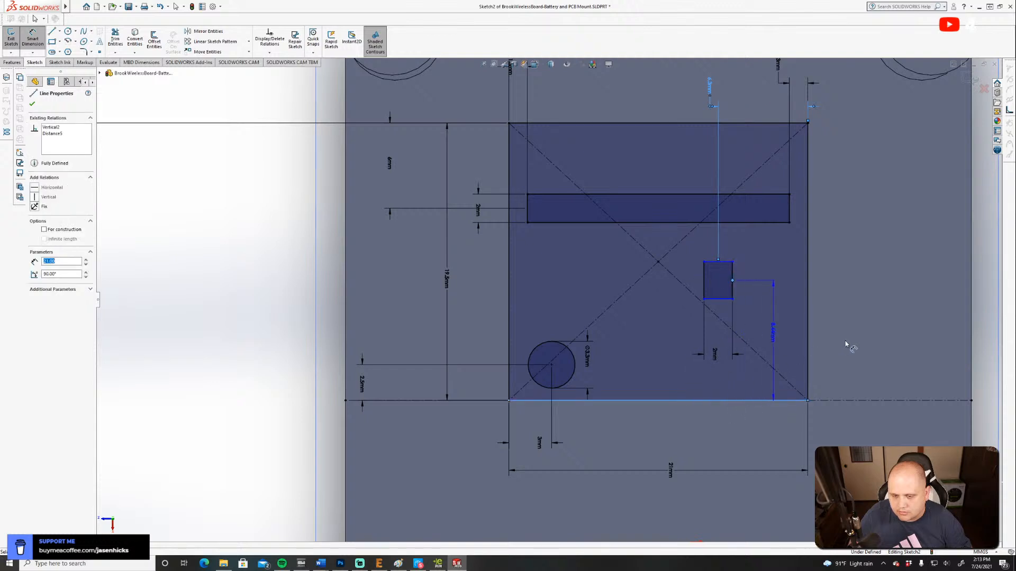
pyautogui.click(925, 340)
pyautogui.write('9.242')
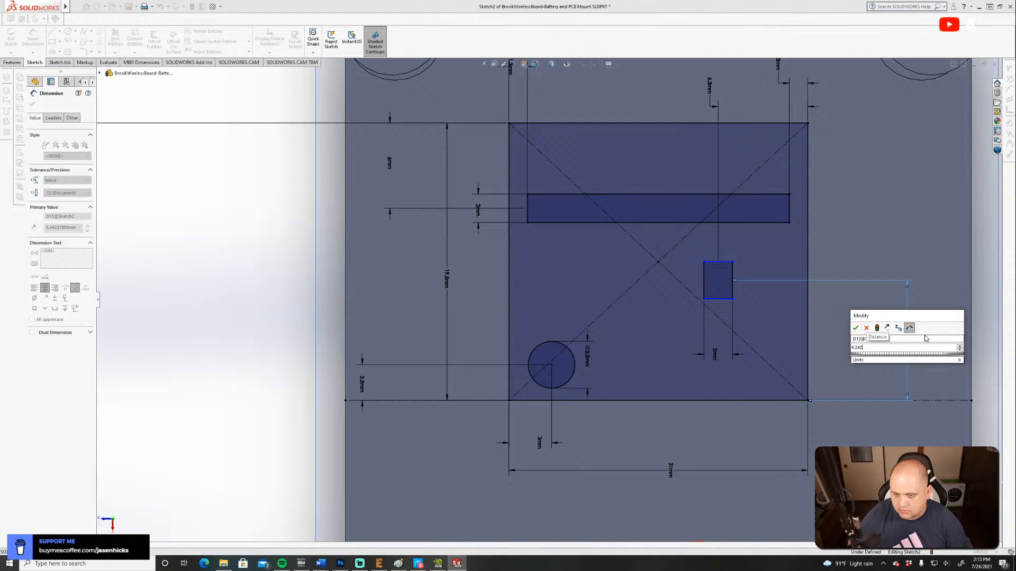
pyautogui.press('Return')
# Set the small rectangle's long edge to 4.54 mm, comparing its pin spacing with the board drawing in eDrawings.
pyautogui.hotkey('alt', 'Tab')
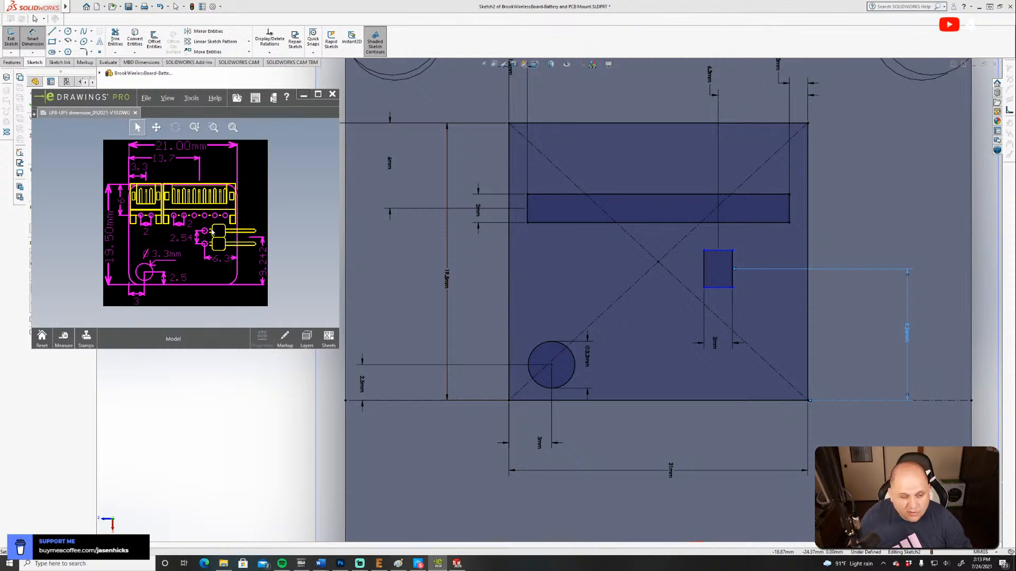
pyautogui.hotkey('alt', 'Tab')
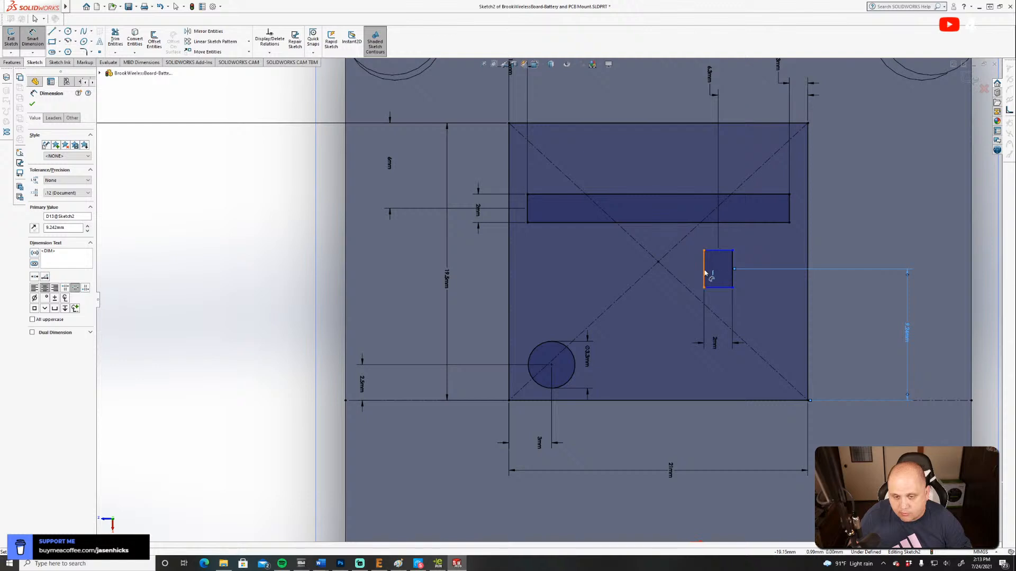
pyautogui.click(705, 273)
pyautogui.click(617, 275)
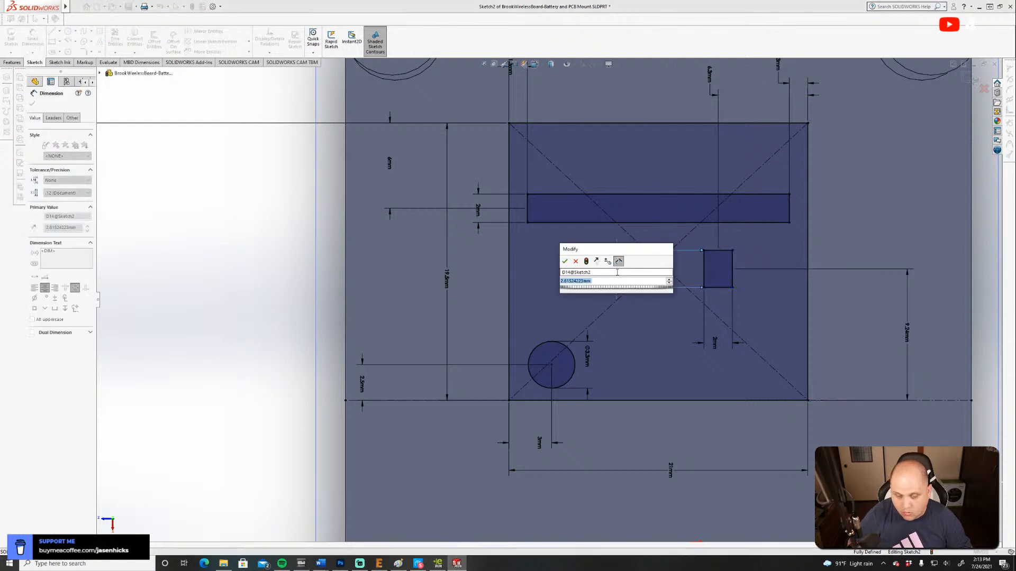
pyautogui.write('4.54')
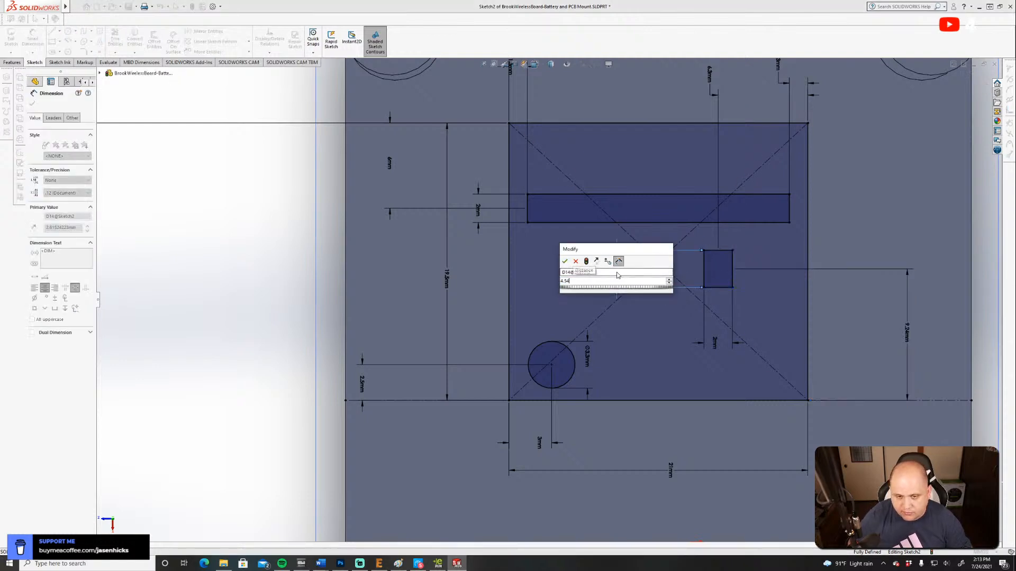
pyautogui.press('Return')
pyautogui.hotkey('alt', 'Tab')
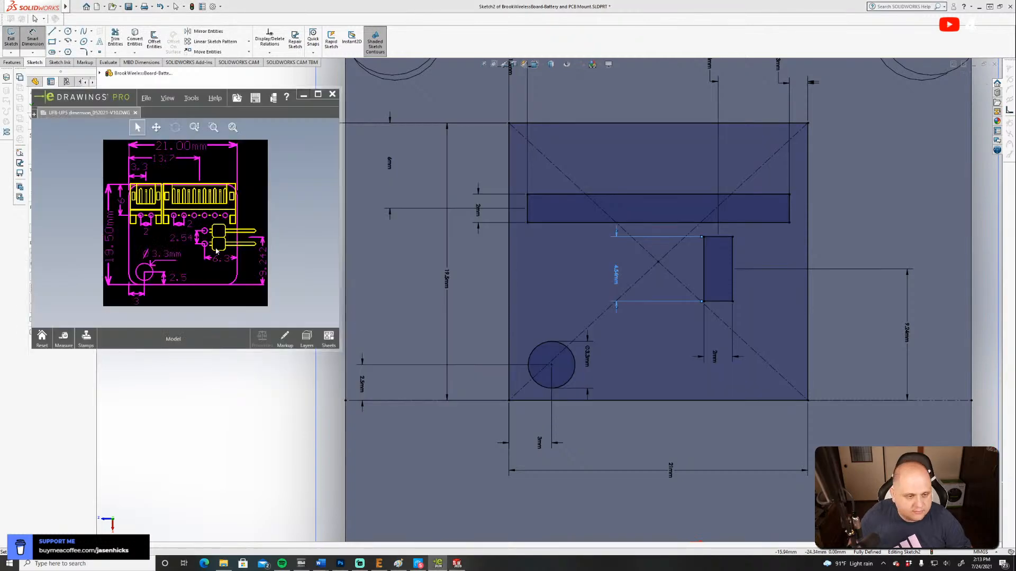
pyautogui.click(748, 235)
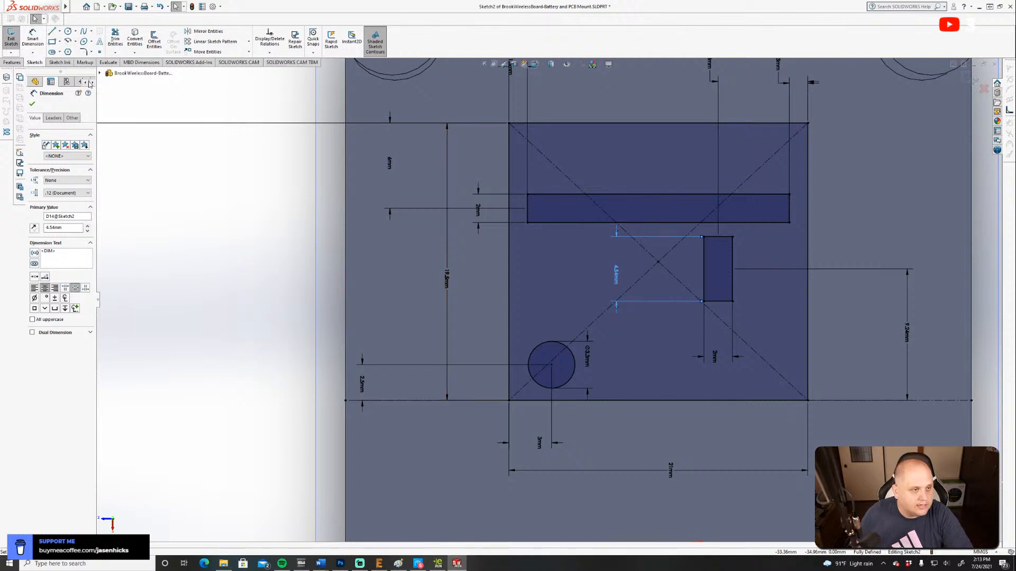
# Try to round a corner of the long strip with a 1 mm sketch fillet.
pyautogui.click(83, 52)
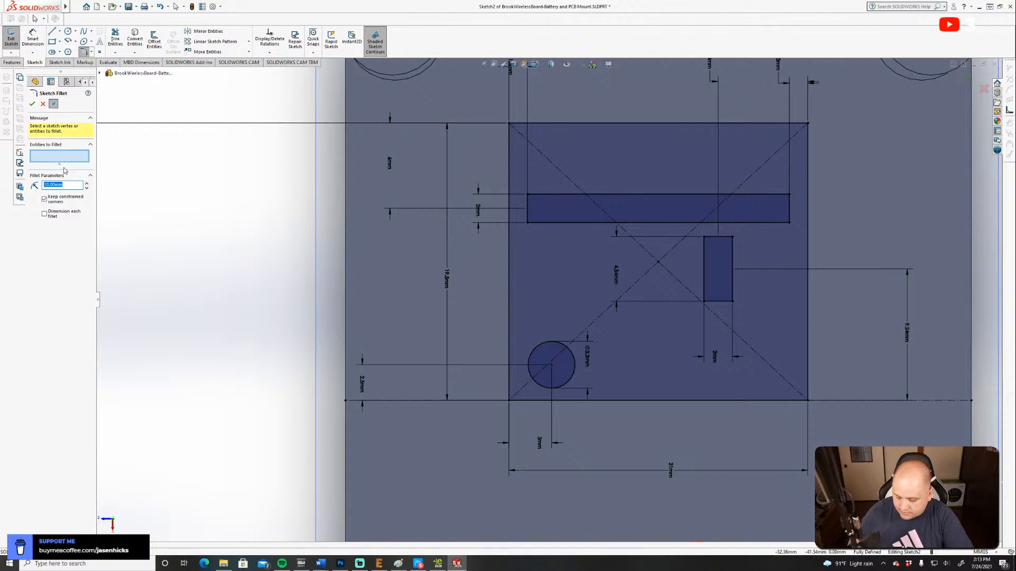
pyautogui.write('2')
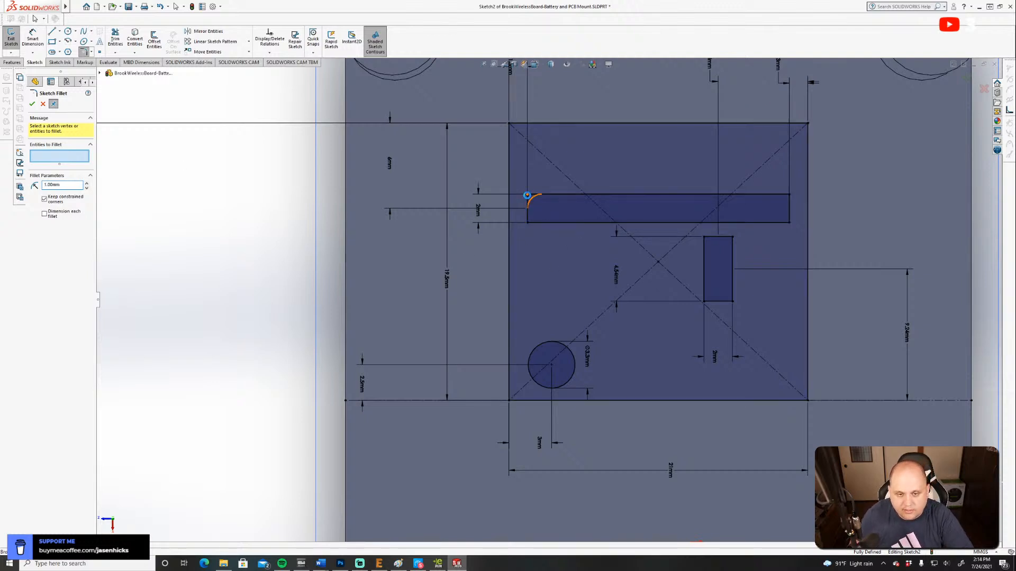
pyautogui.click(526, 195)
pyautogui.click(559, 288)
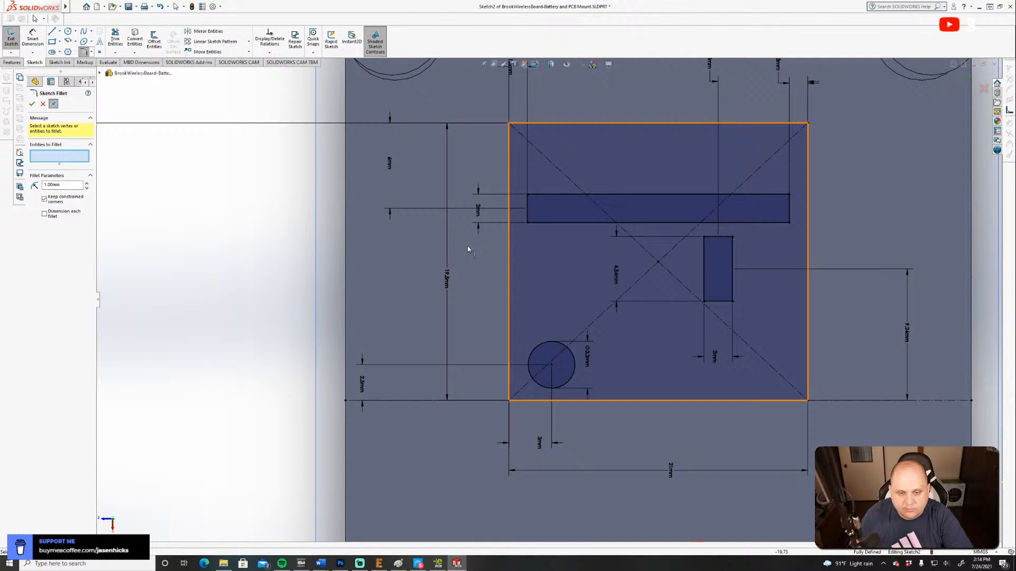
# Set the sketch fillet radius to 0.5 mm and round all four corners of the long strip.
pyautogui.doubleClick(45, 184)
pyautogui.write('0.5')
pyautogui.press('Return')
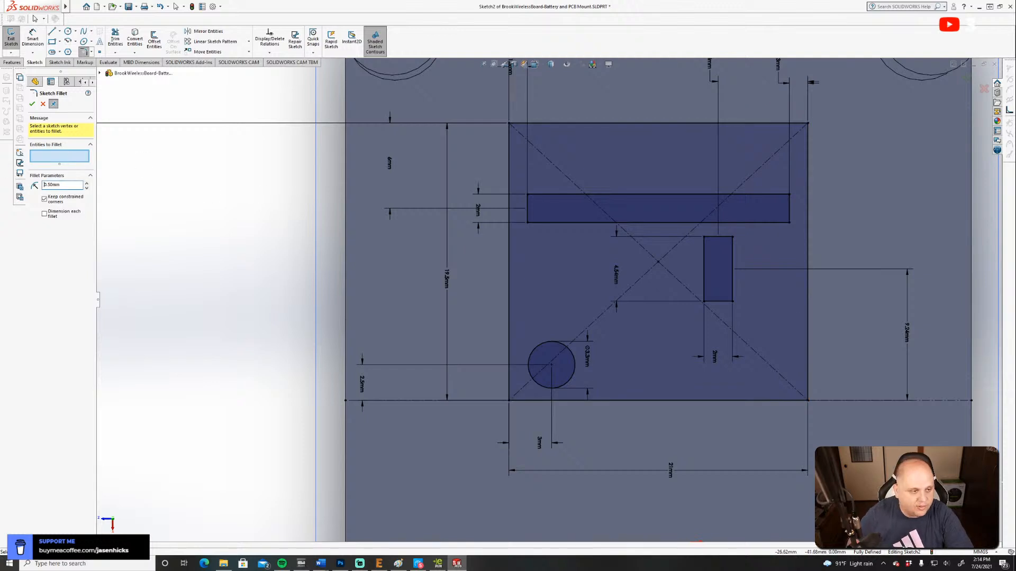
pyautogui.click(528, 196)
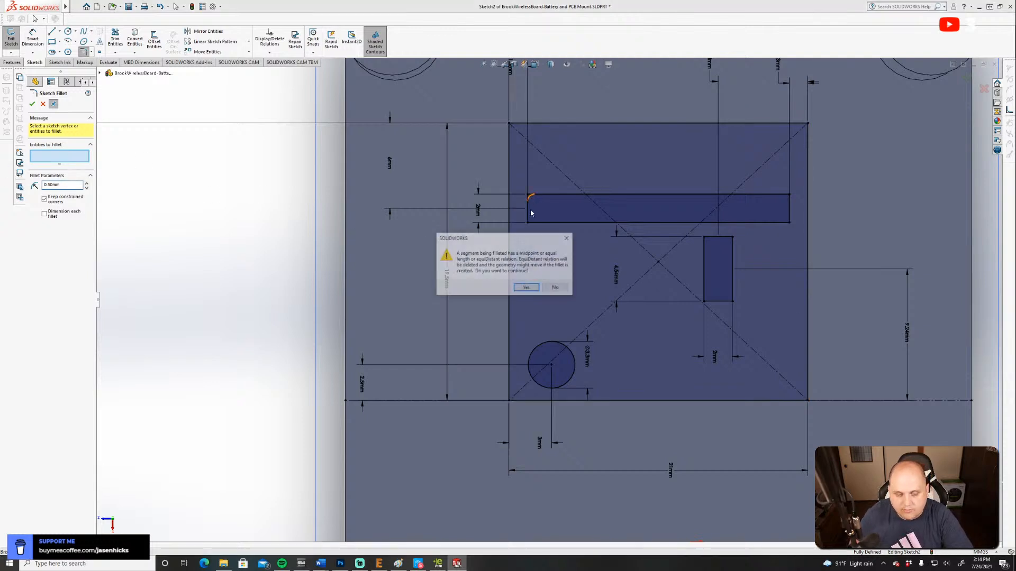
pyautogui.click(527, 288)
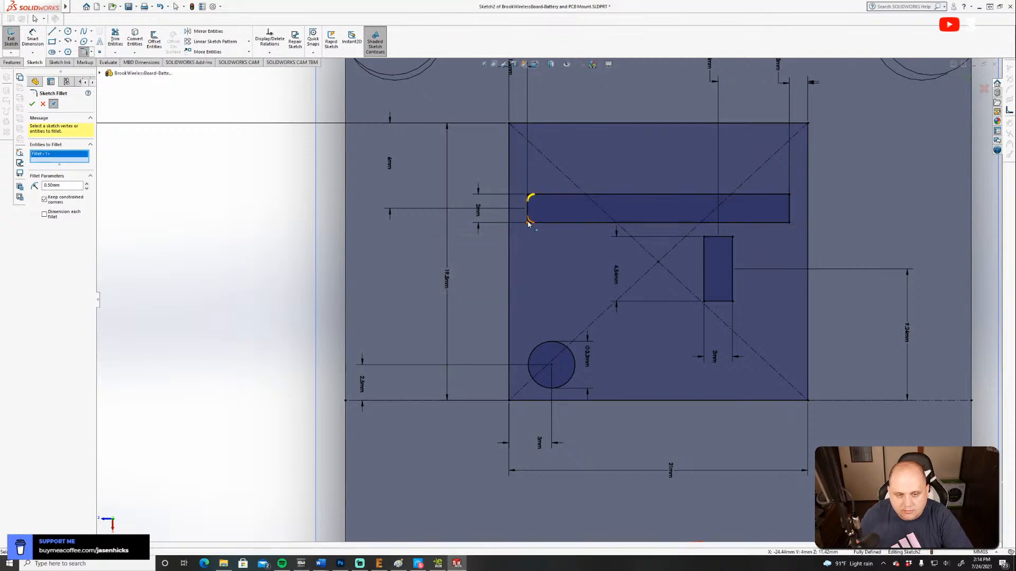
pyautogui.click(527, 223)
pyautogui.press('Return')
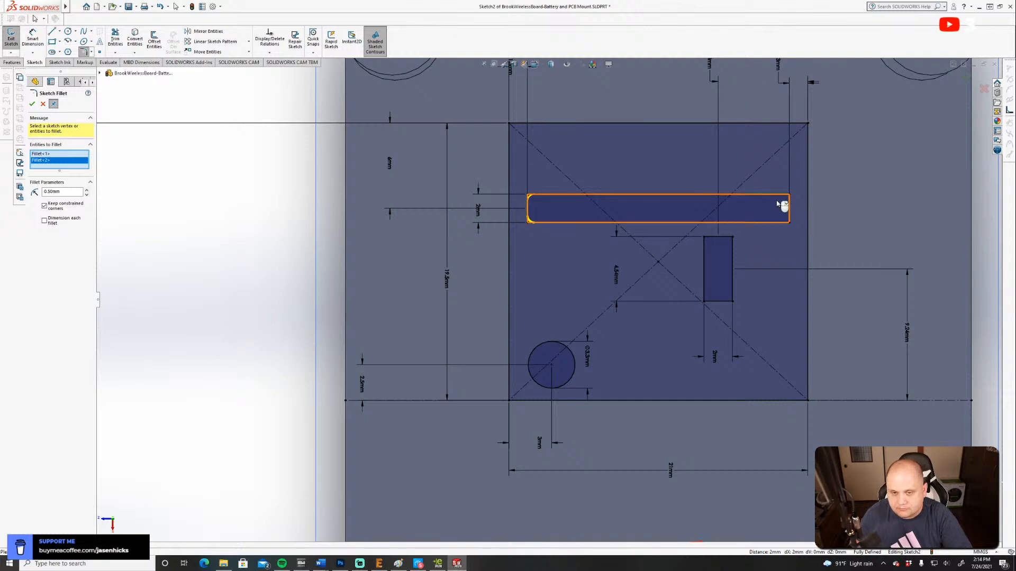
pyautogui.click(788, 196)
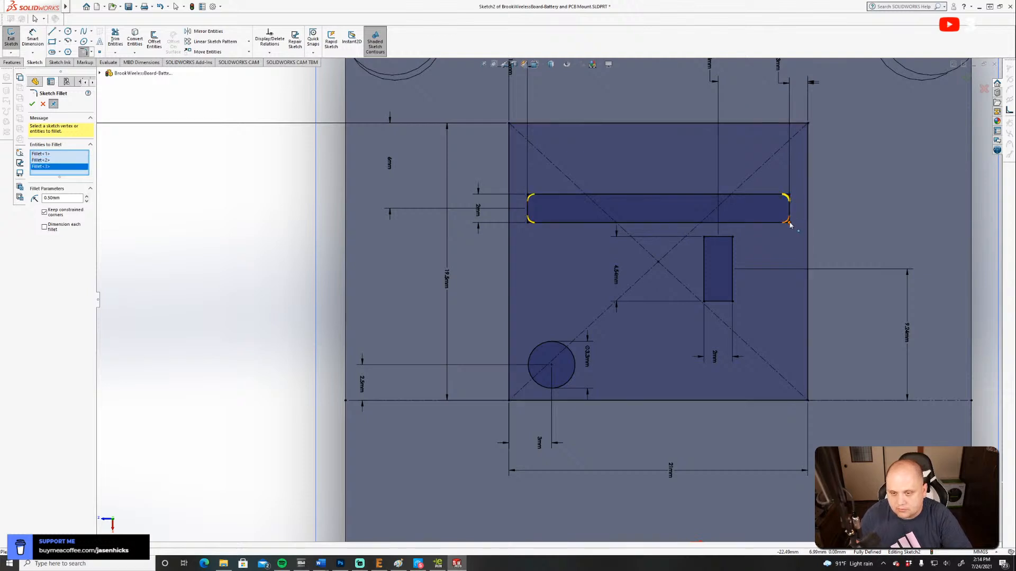
pyautogui.click(788, 221)
# Round all four corners of the small rectangle with 0.5 mm sketch fillets and apply them.
pyautogui.click(704, 238)
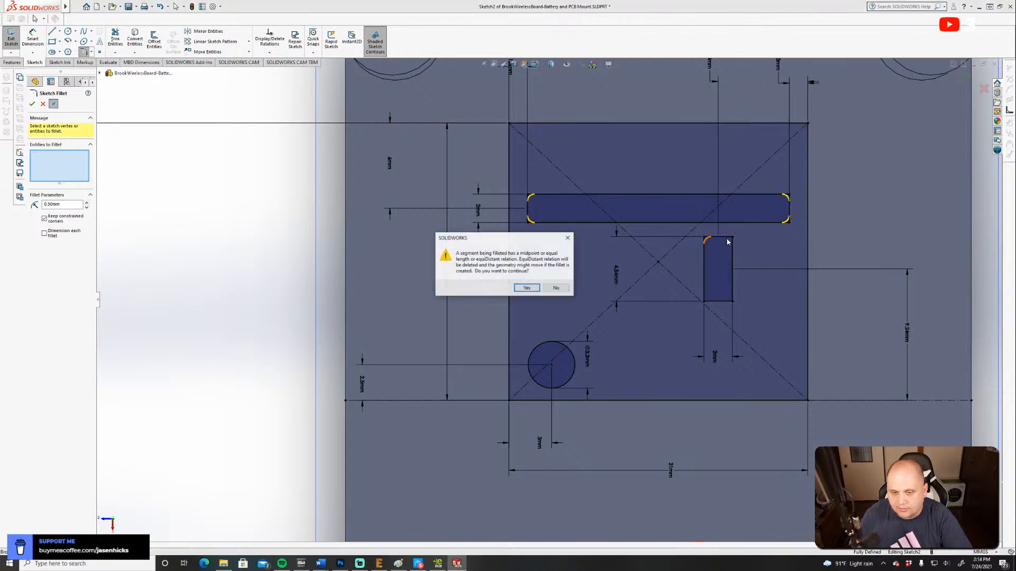
pyautogui.press('Return')
pyautogui.click(731, 238)
pyautogui.press('Return')
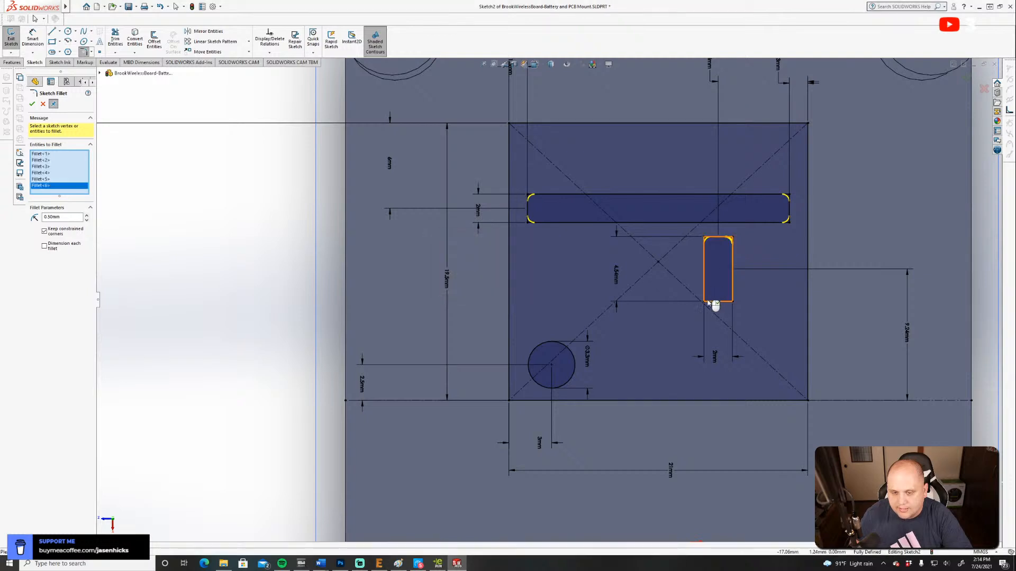
pyautogui.click(705, 299)
pyautogui.press('Return')
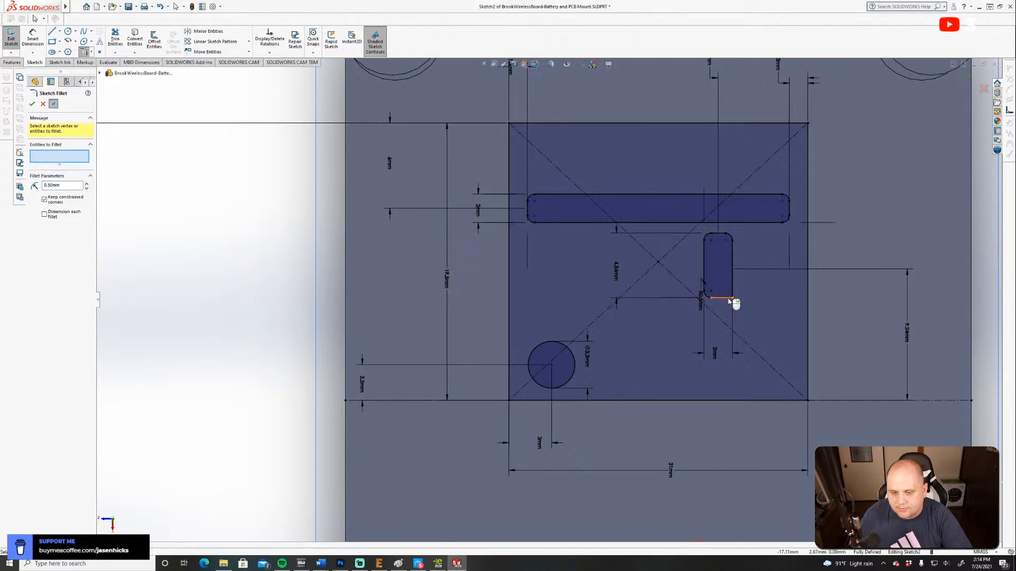
pyautogui.click(732, 297)
pyautogui.press('Return')
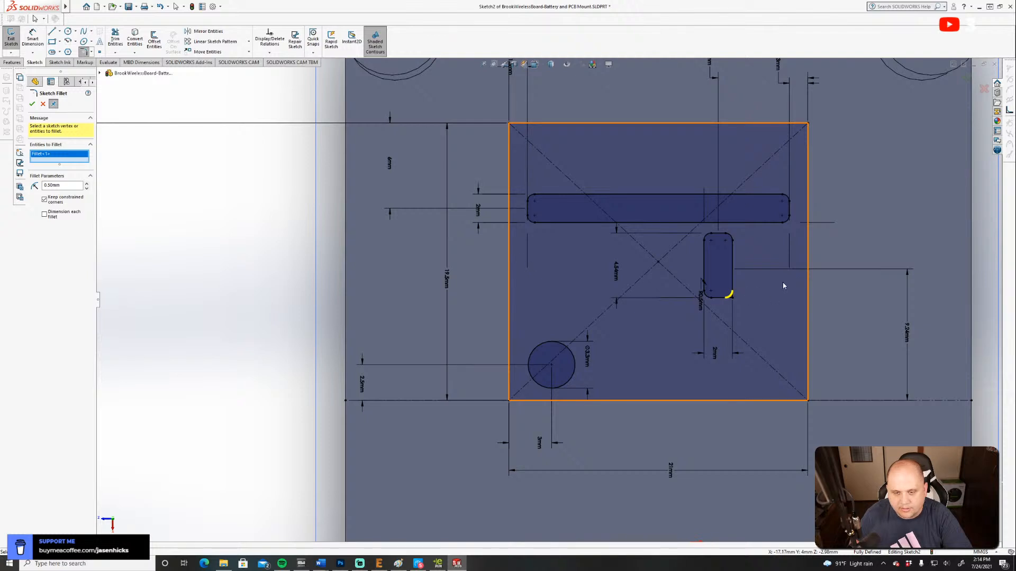
pyautogui.click(32, 104)
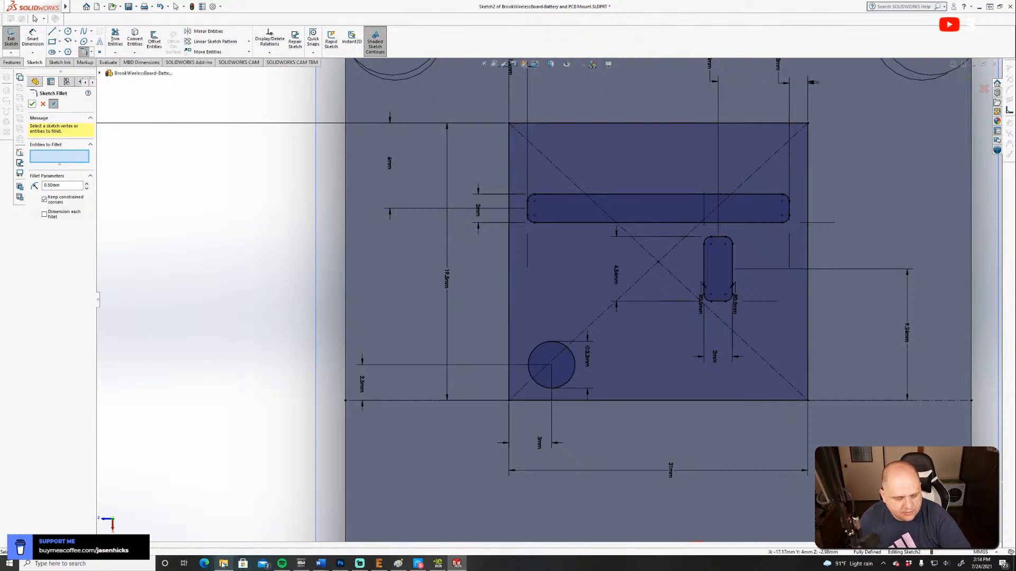
# Switch to Google Chrome, choose the Person 1 profile, and return to the SOLIDWORKS sketch.
pyautogui.moveTo(213, 565)
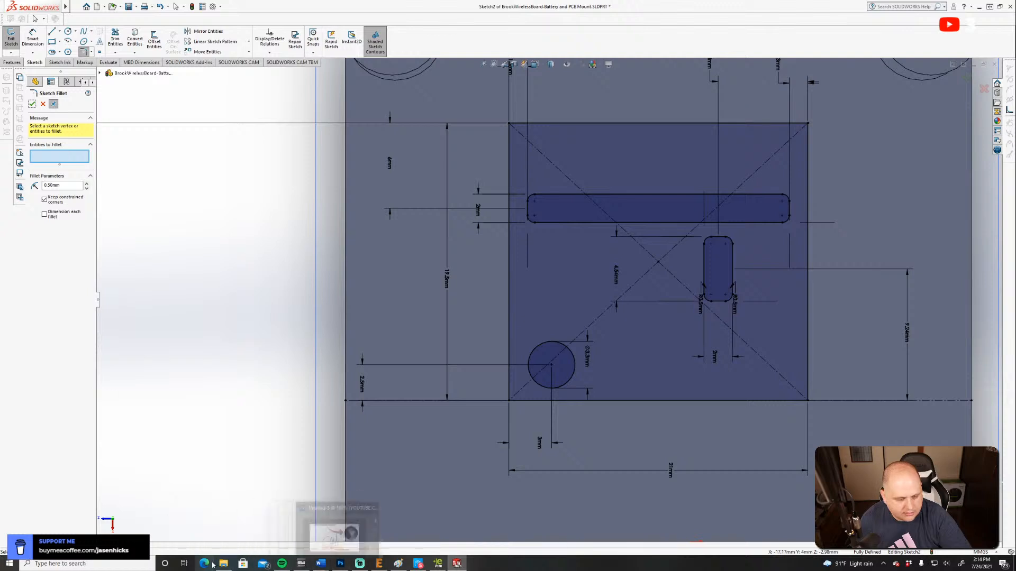
pyautogui.click(108, 563)
pyautogui.write('chrome')
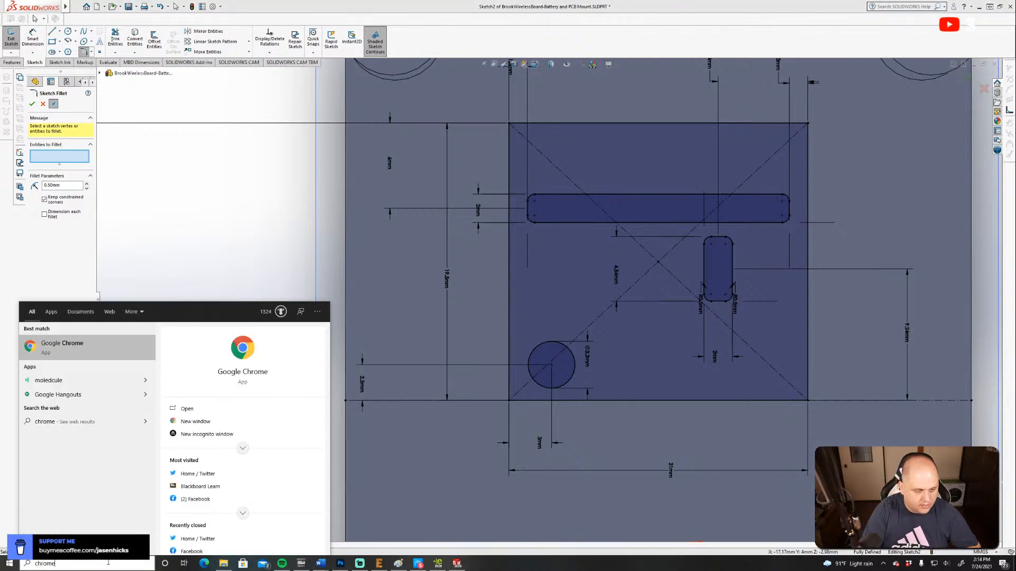
pyautogui.press('Return')
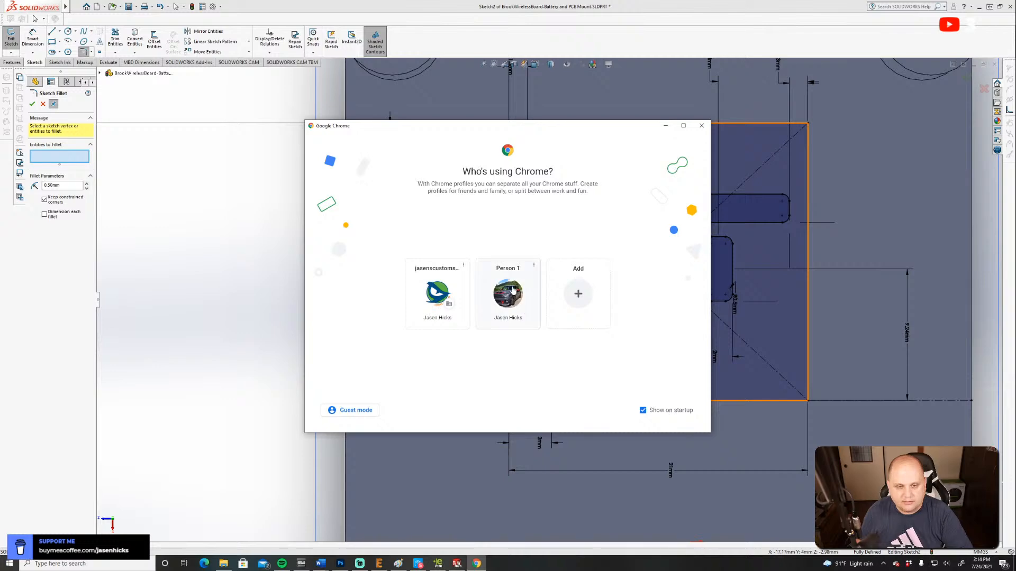
pyautogui.click(508, 294)
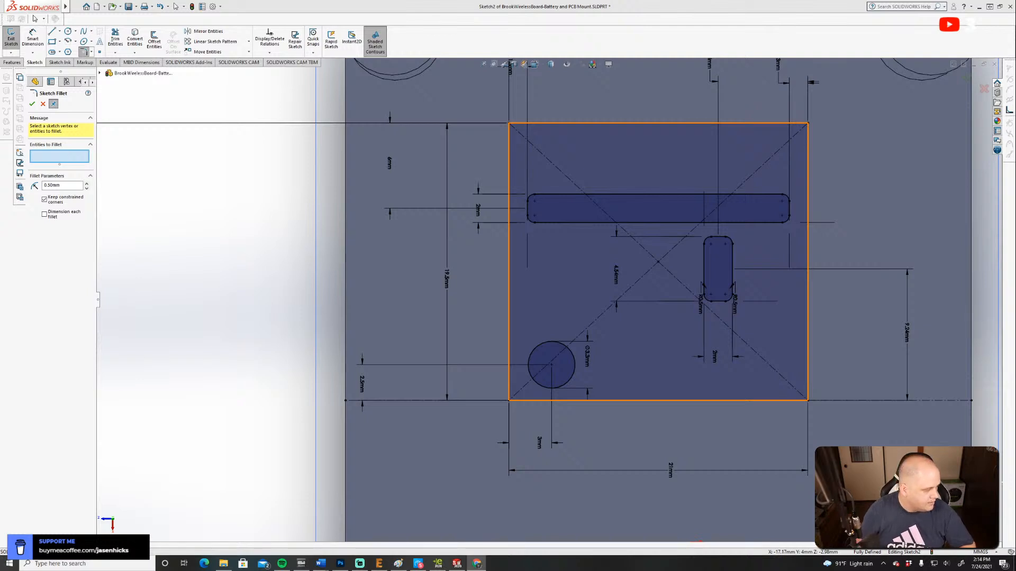
pyautogui.moveTo(0, 299); pyautogui.dragTo(0, 306)
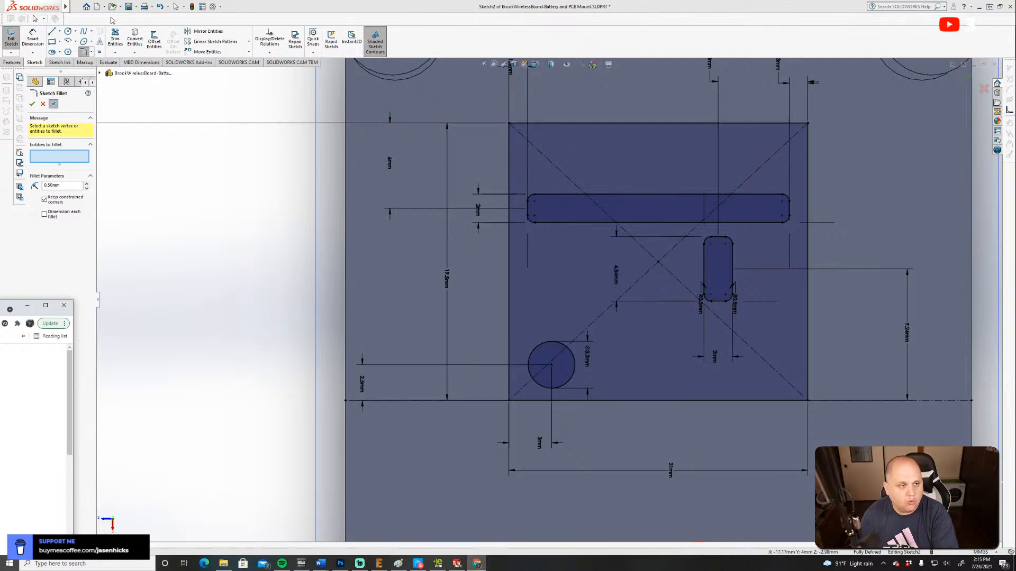
pyautogui.click(27, 305)
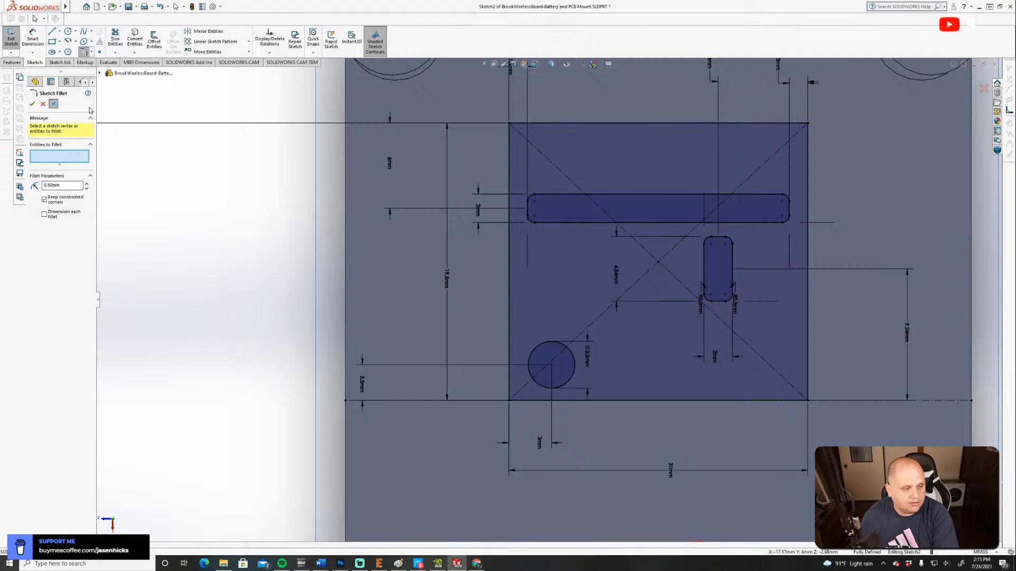
# Try to sketch a hexagon centred on the mounting hole within the board outline sketch.
pyautogui.click(67, 51)
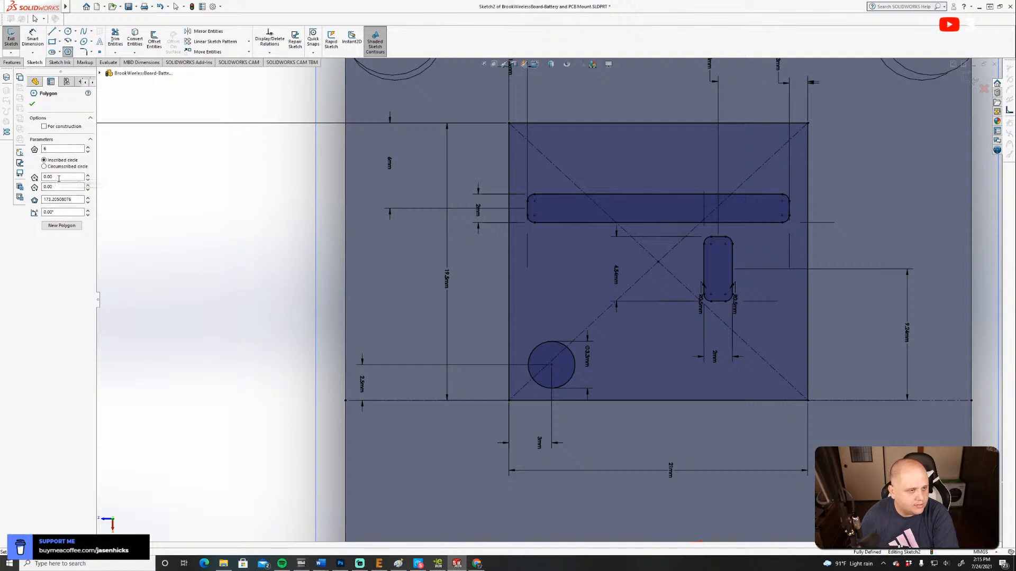
pyautogui.click(552, 365)
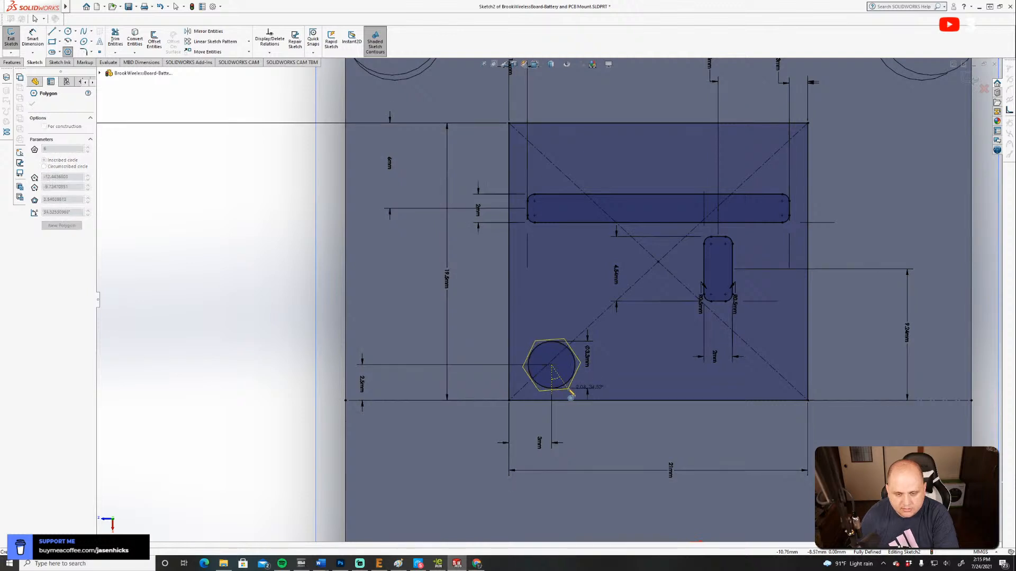
pyautogui.click(571, 392)
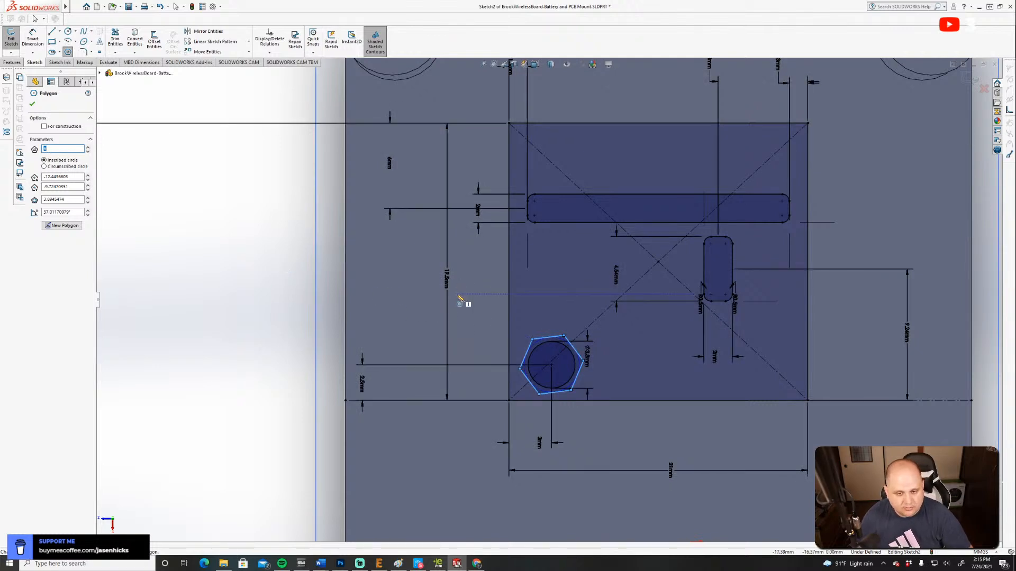
pyautogui.hotkey('ctrl', 'z')
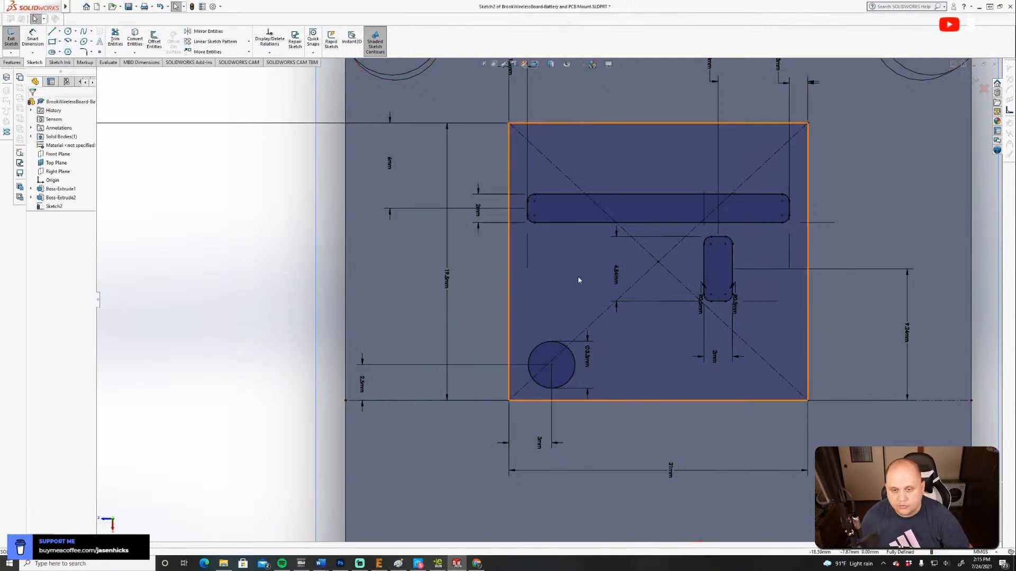
# Close the board outline sketch and start a new sketch on the plate's flat underside, opposite the bosses.
pyautogui.click(11, 38)
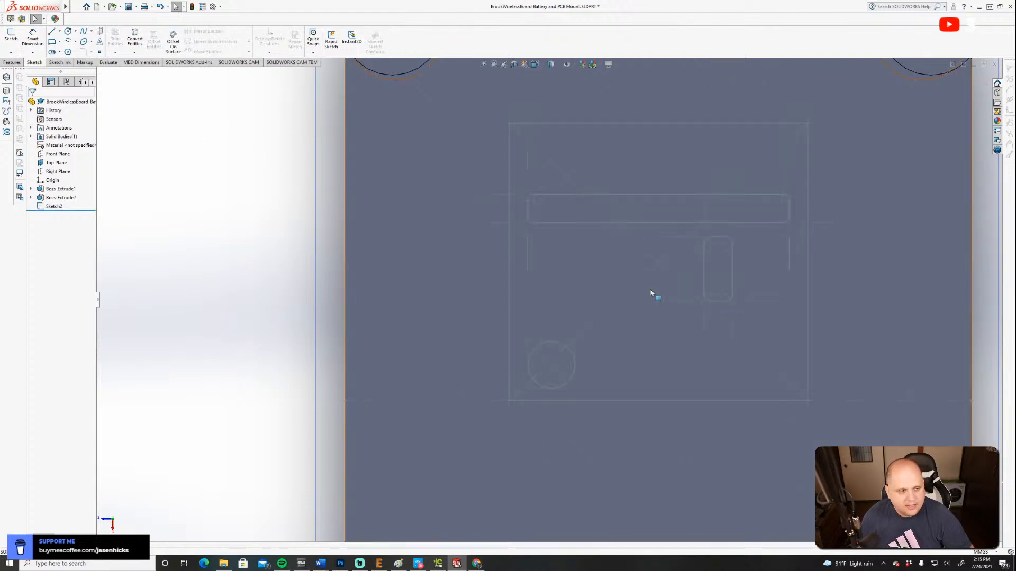
pyautogui.click(535, 64)
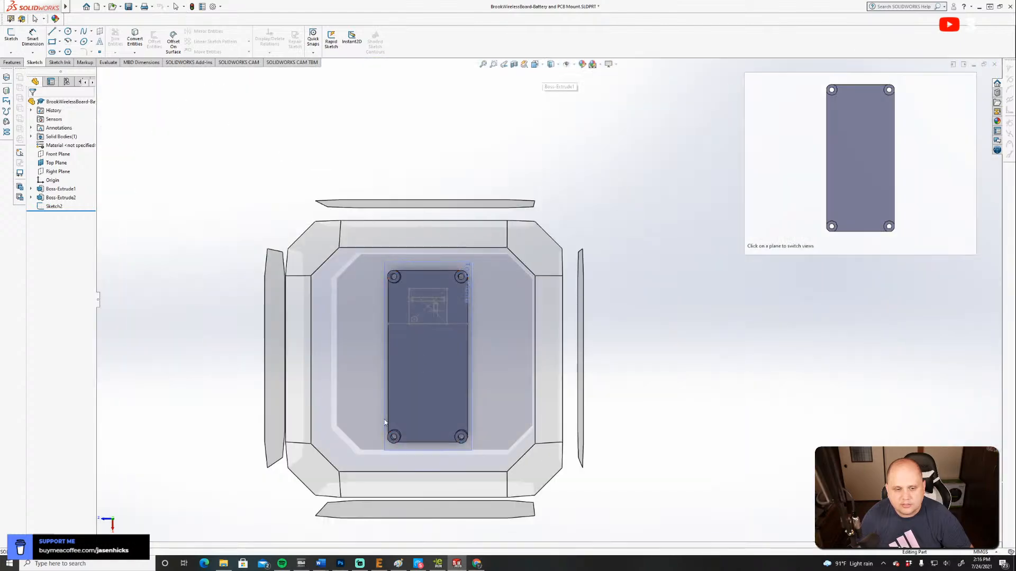
pyautogui.click(315, 483)
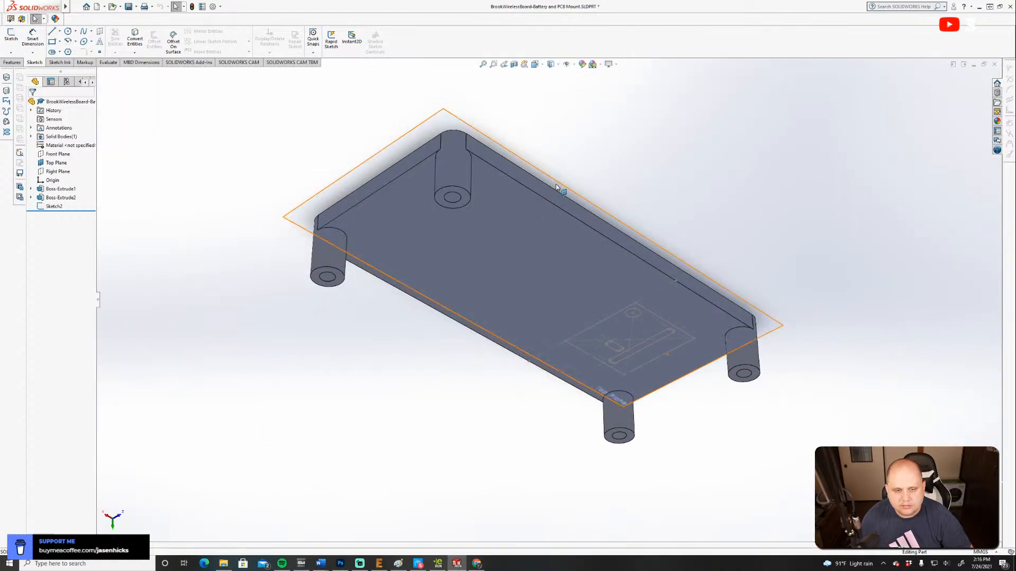
pyautogui.click(535, 64)
pyautogui.click(579, 88)
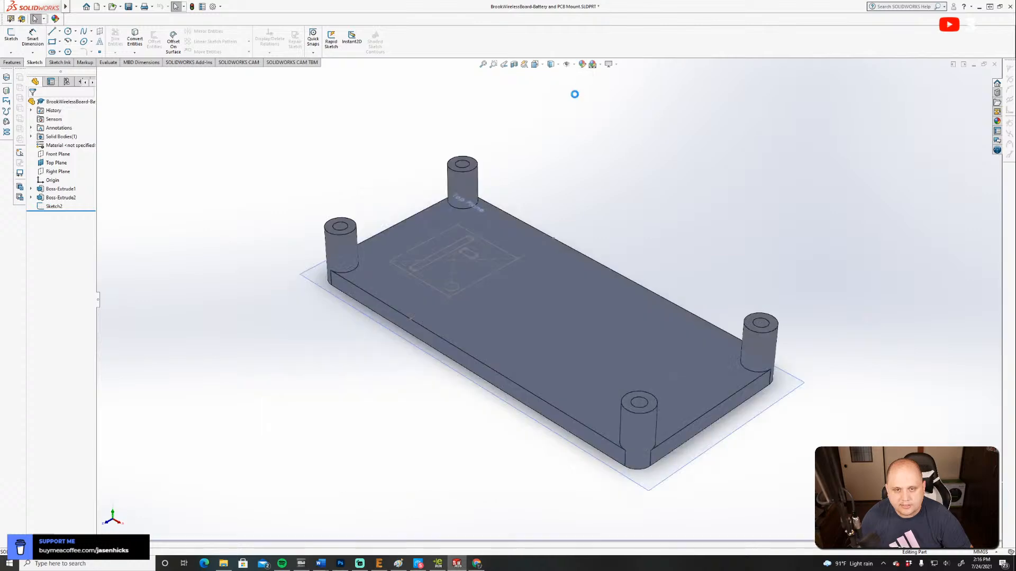
pyautogui.click(535, 64)
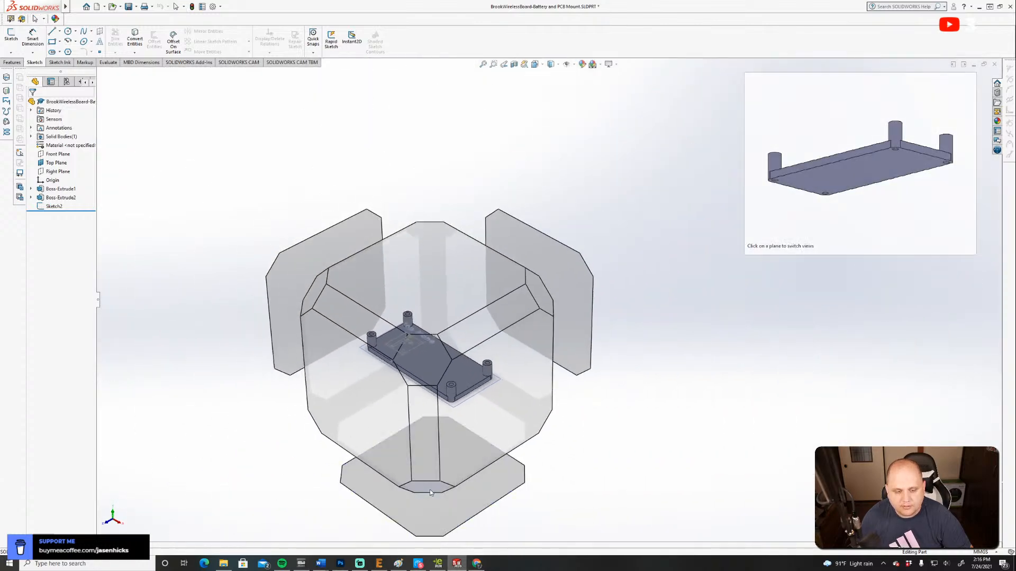
pyautogui.click(429, 490)
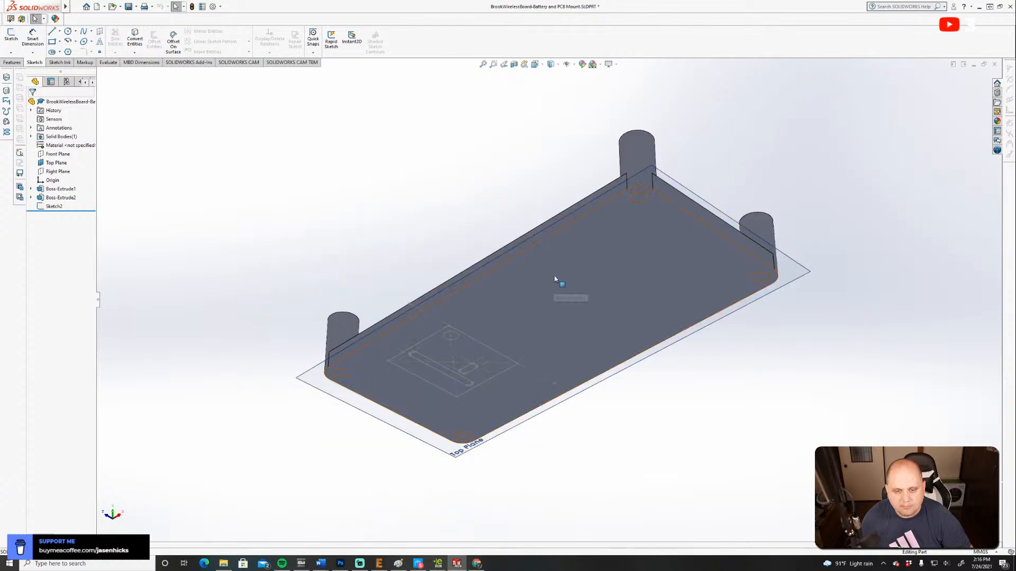
pyautogui.click(535, 64)
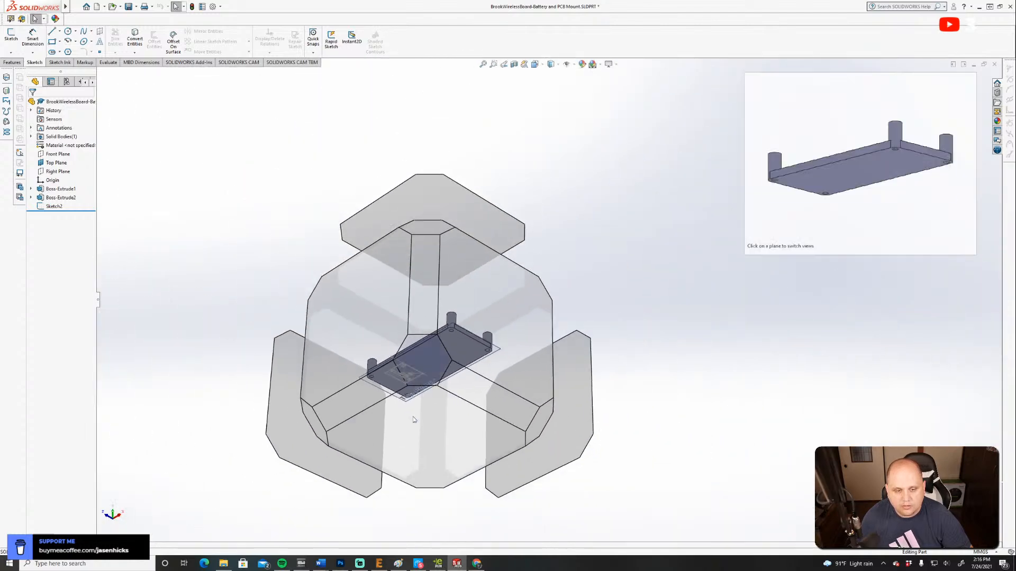
pyautogui.click(419, 435)
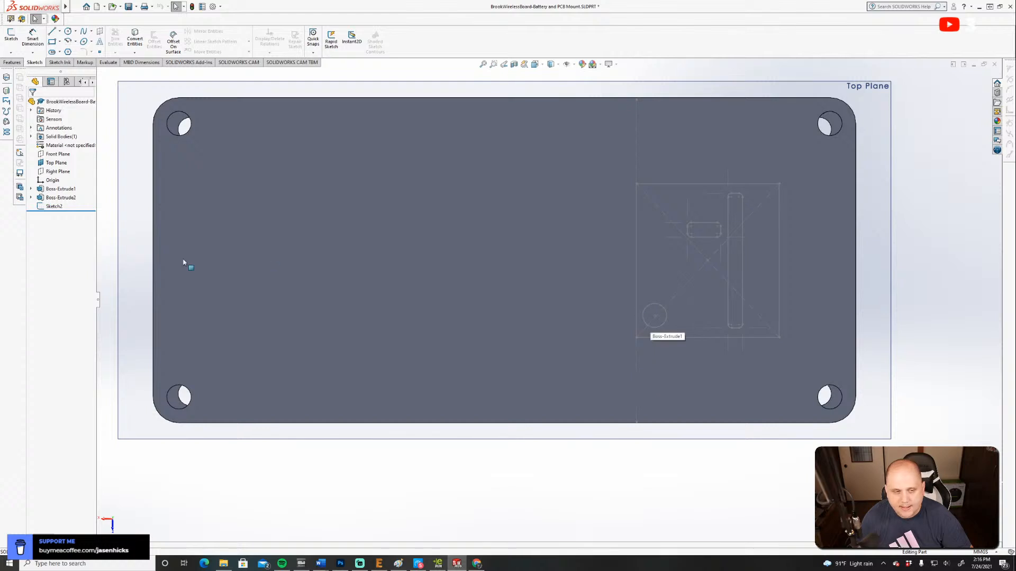
pyautogui.click(19, 39)
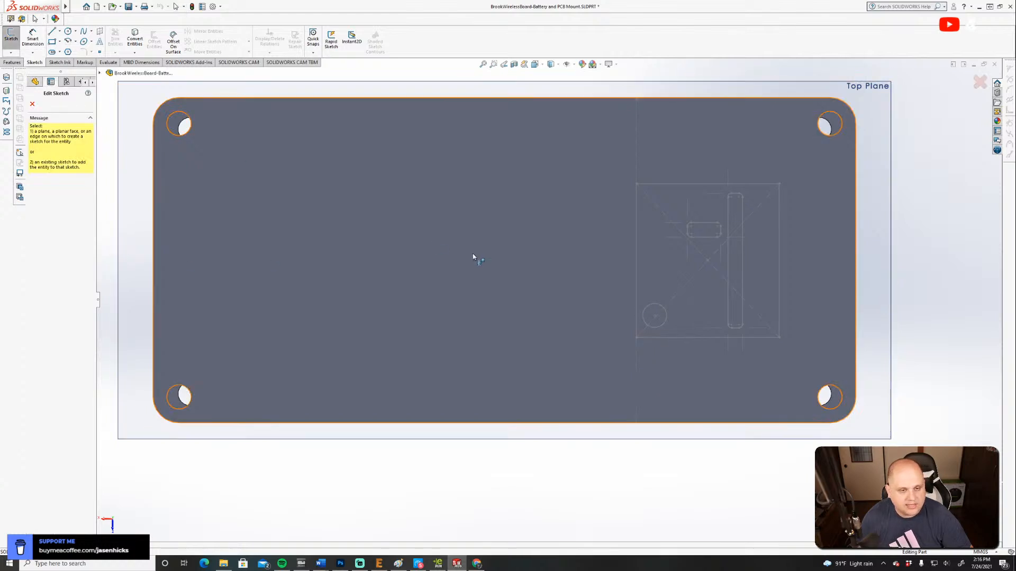
pyautogui.click(472, 254)
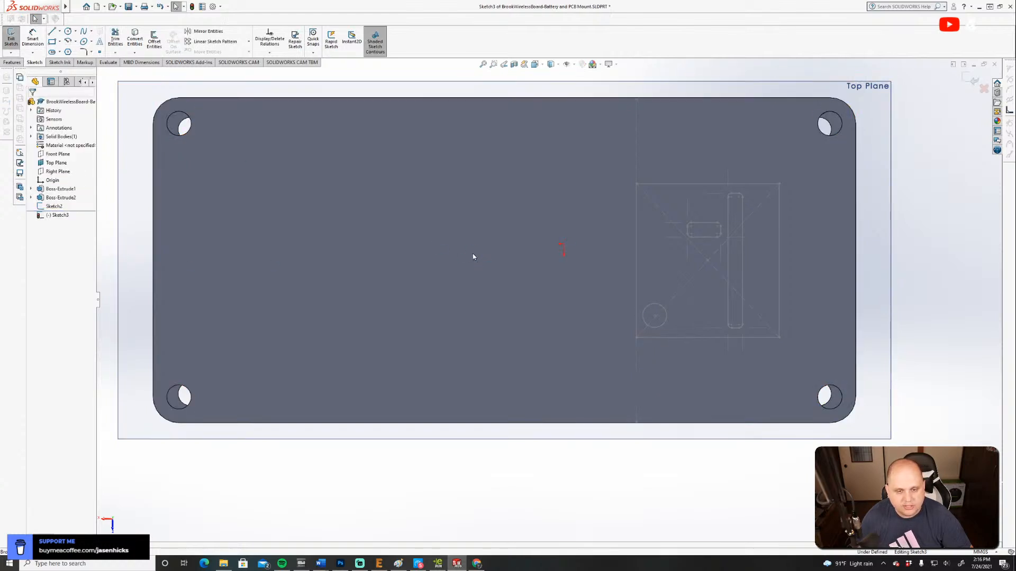
# Sketch a six-sided polygon centred on the mounting hole, with an inscribed circle about 4.25 mm in diameter.
pyautogui.click(67, 51)
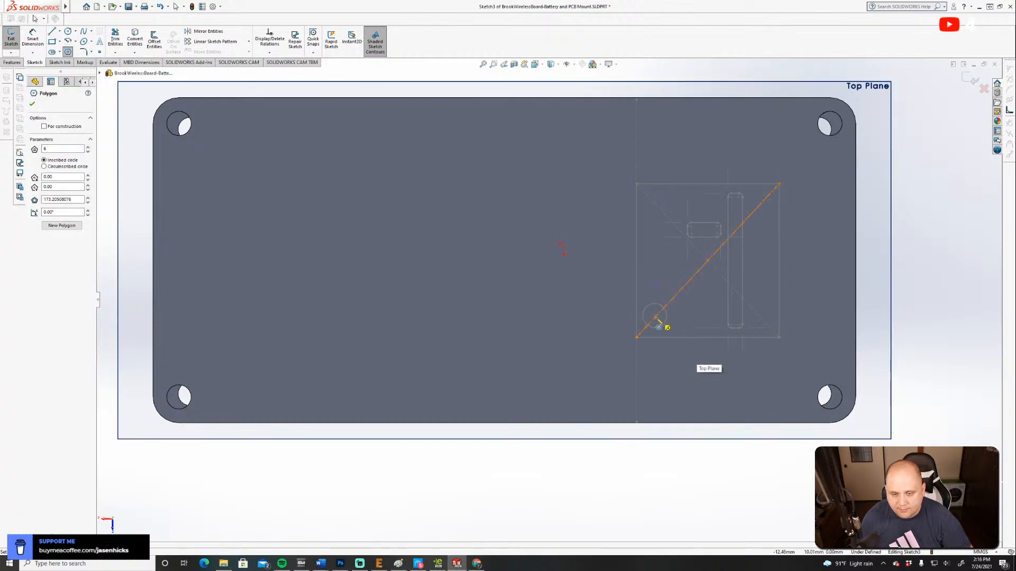
pyautogui.scroll(-6, 656, 316)
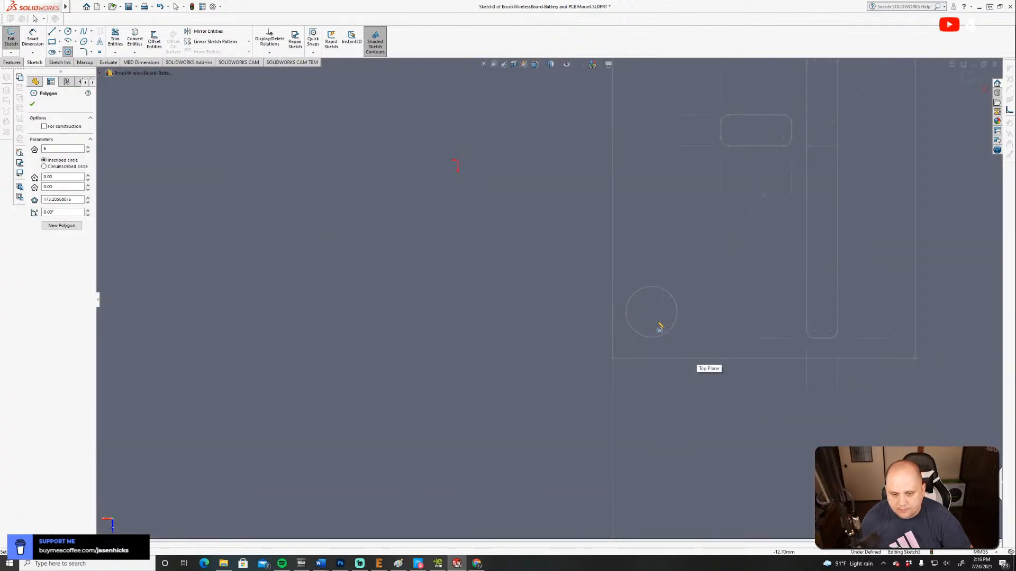
pyautogui.click(644, 300)
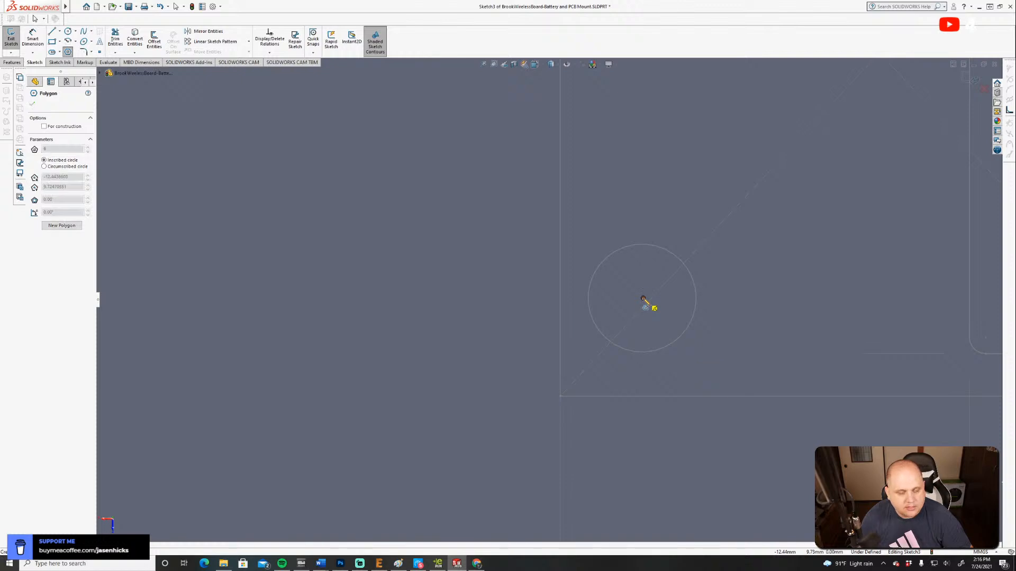
pyautogui.click(702, 357)
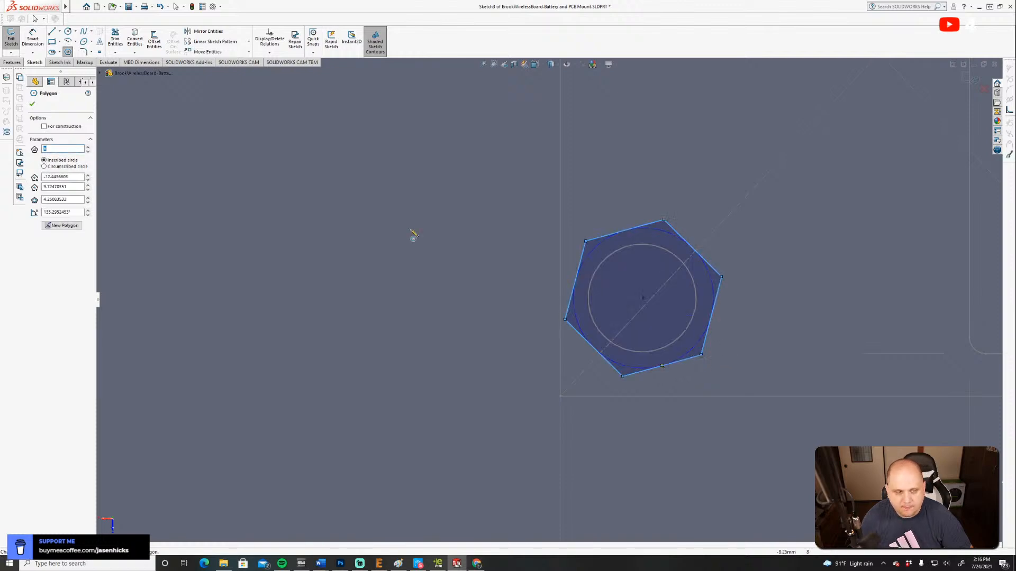
# Dimension the distance between two alternate corners of the hexagon as 0.25 in and close the sketch.
pyautogui.click(31, 38)
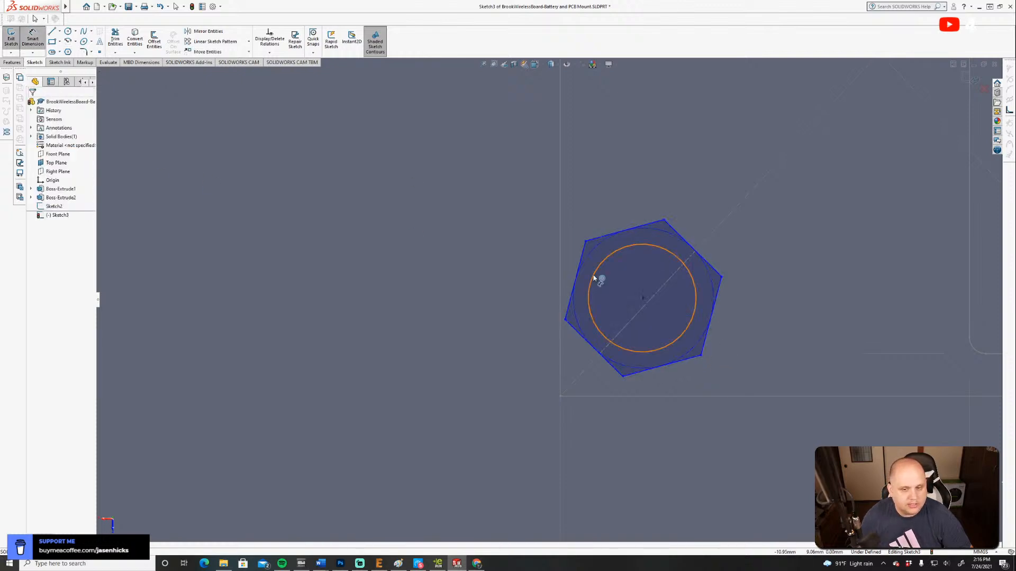
pyautogui.click(585, 242)
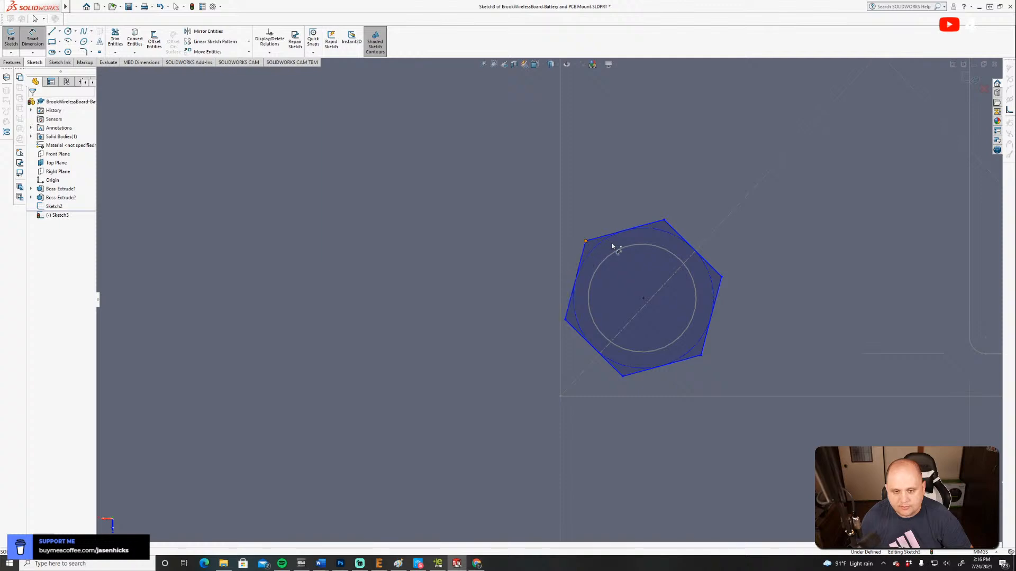
pyautogui.click(722, 276)
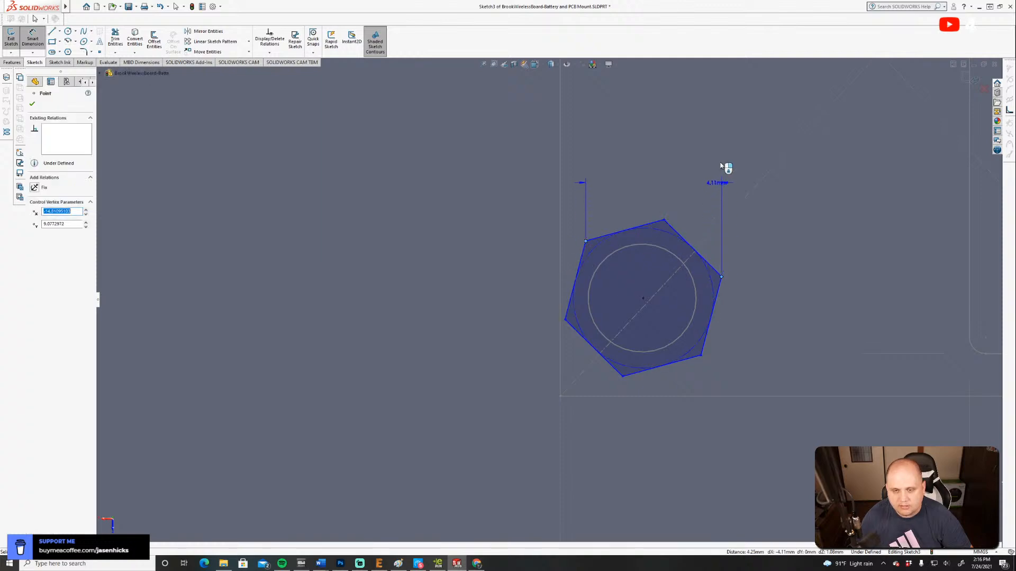
pyautogui.click(795, 146)
pyautogui.write('.25in')
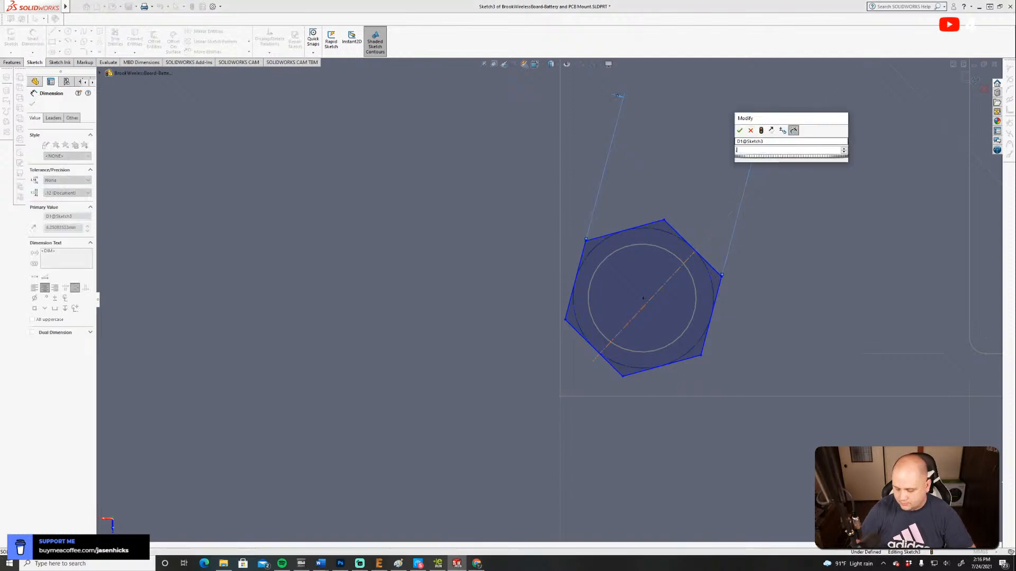
pyautogui.press('Return')
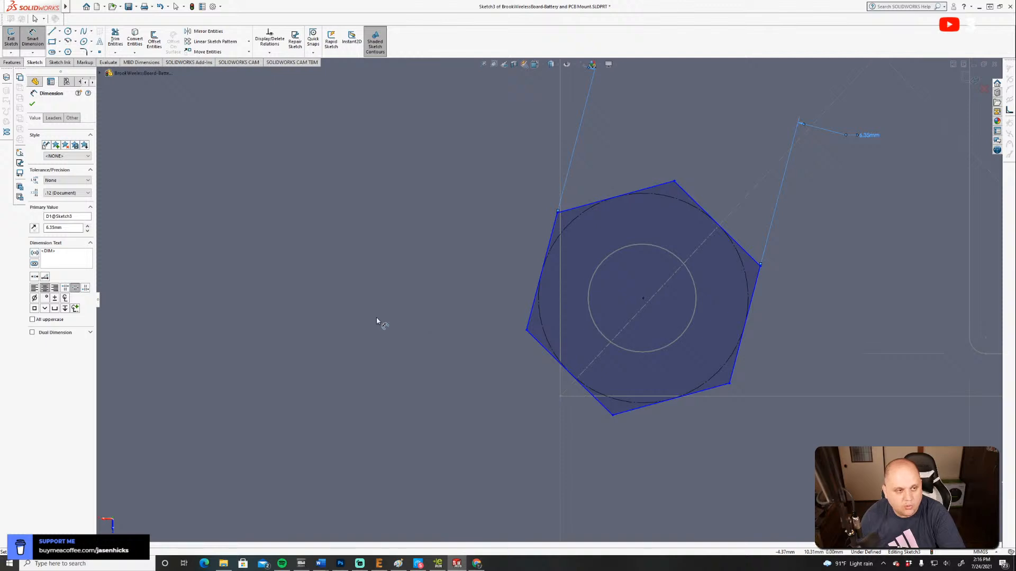
pyautogui.click(33, 106)
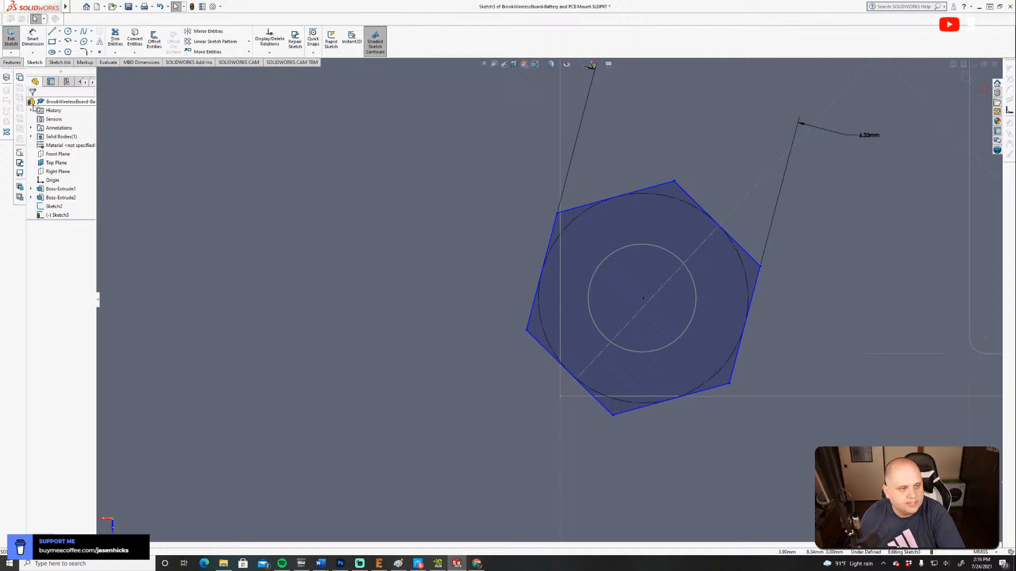
pyautogui.click(10, 42)
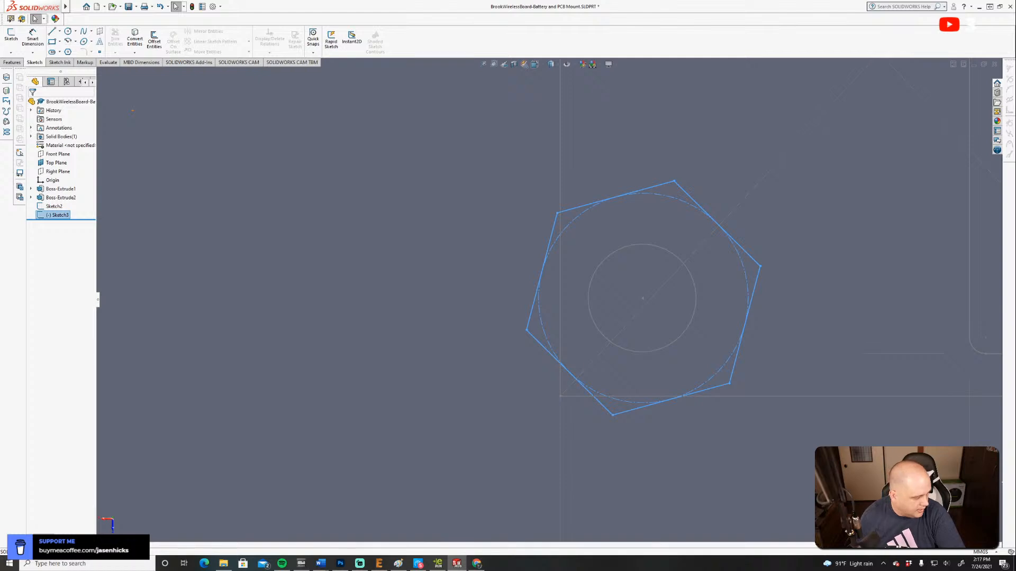
# Close the browser window and cut the hexagon 3/32 in deep into the plate's underside with a blind Extruded Cut.
pyautogui.hotkey('alt', 'Tab')
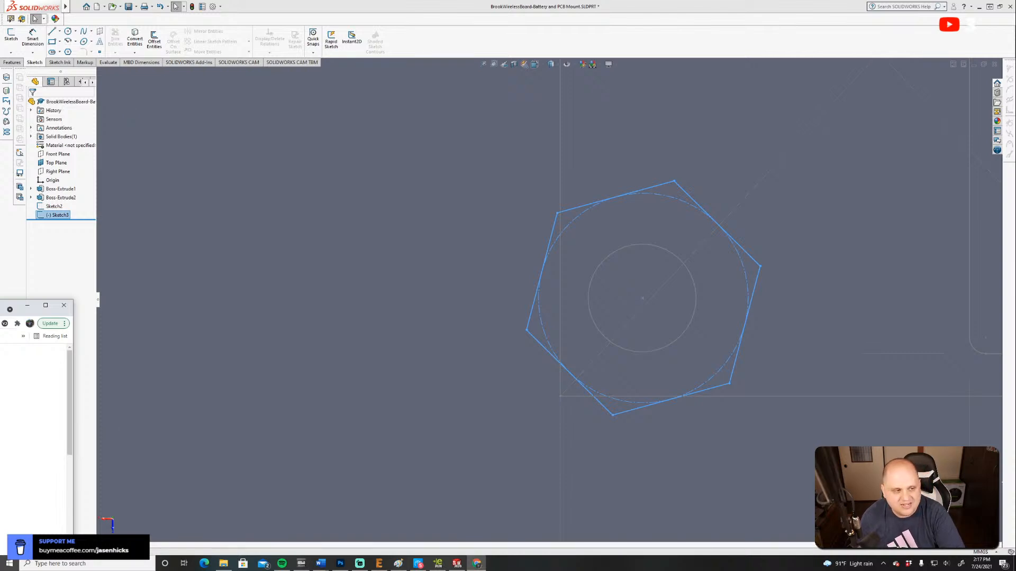
pyautogui.click(64, 306)
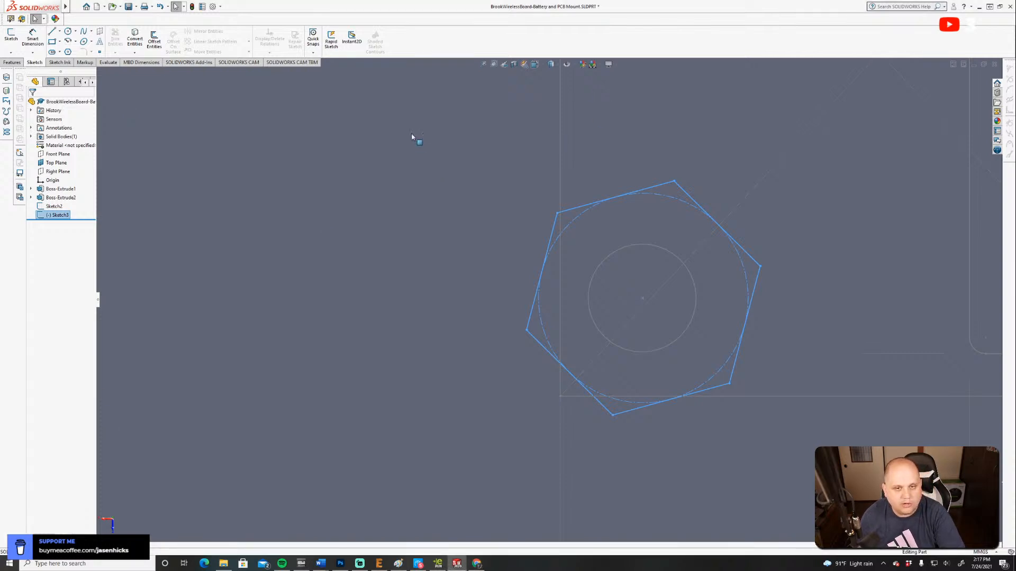
pyautogui.click(15, 62)
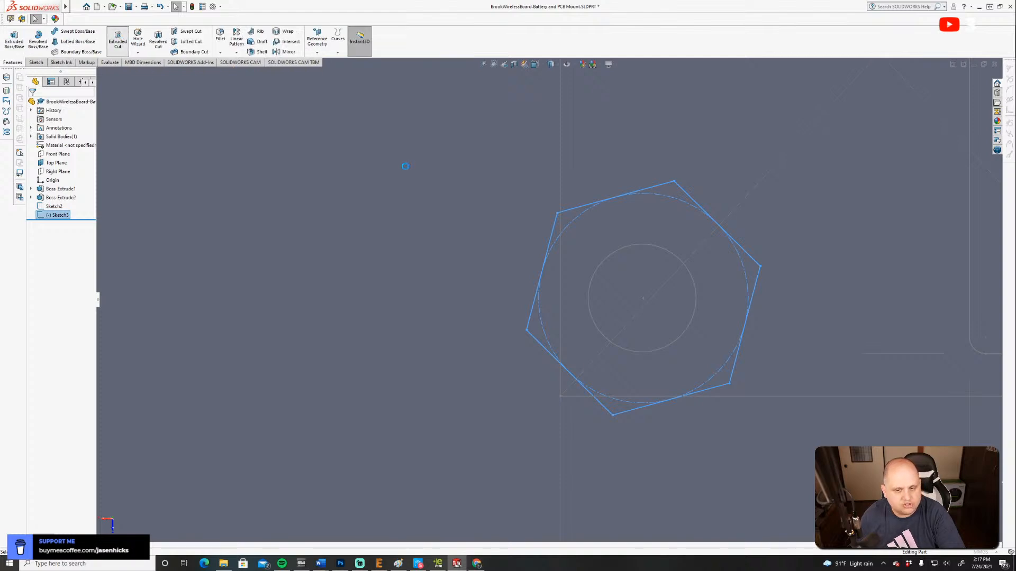
pyautogui.click(536, 64)
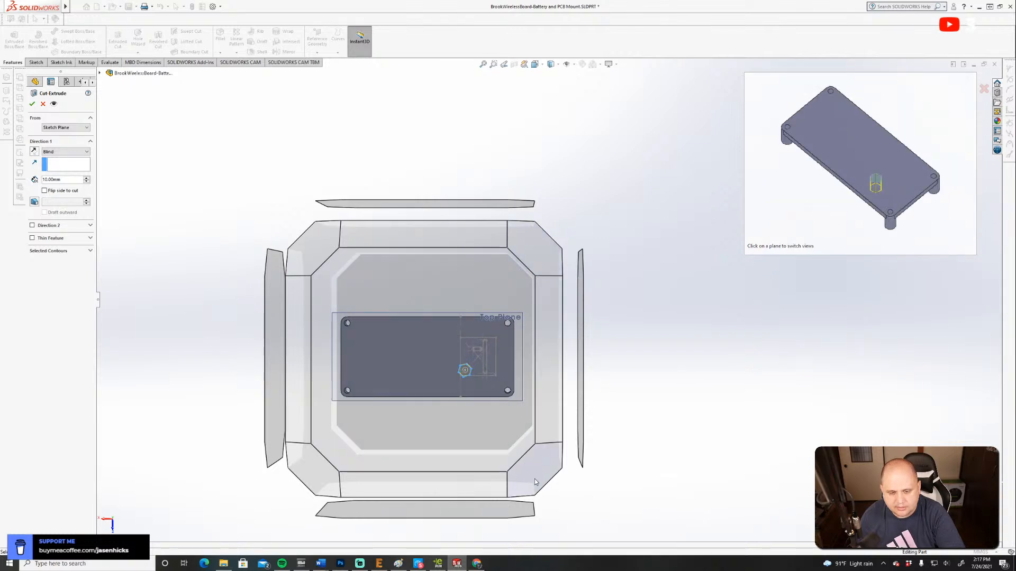
pyautogui.click(532, 482)
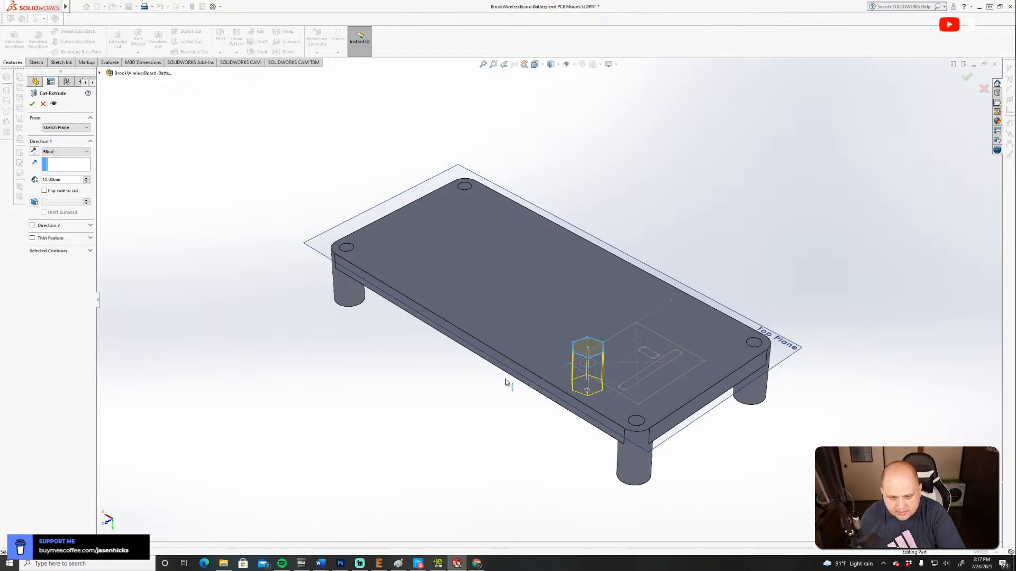
pyautogui.click(69, 182)
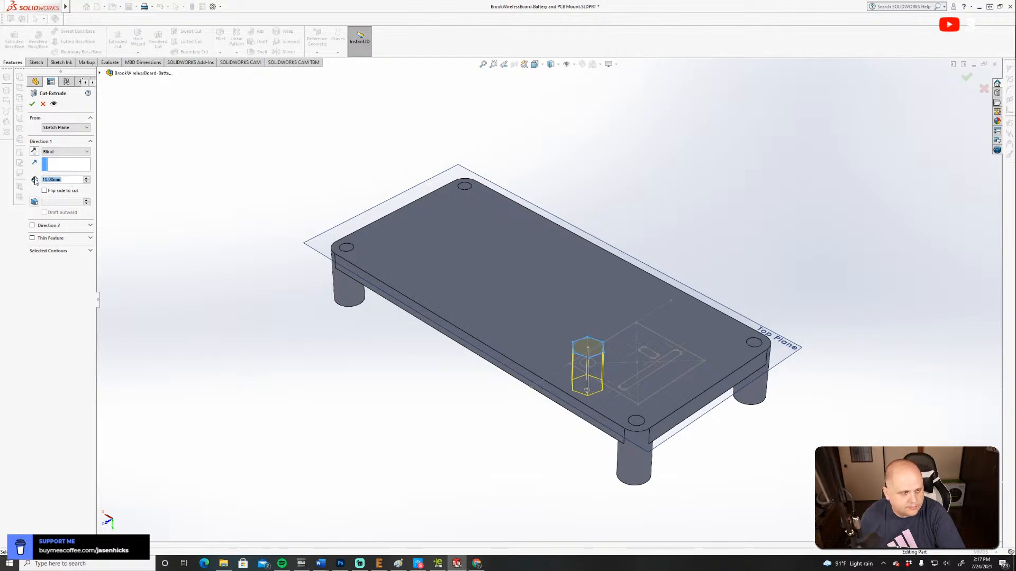
pyautogui.write('3/32')
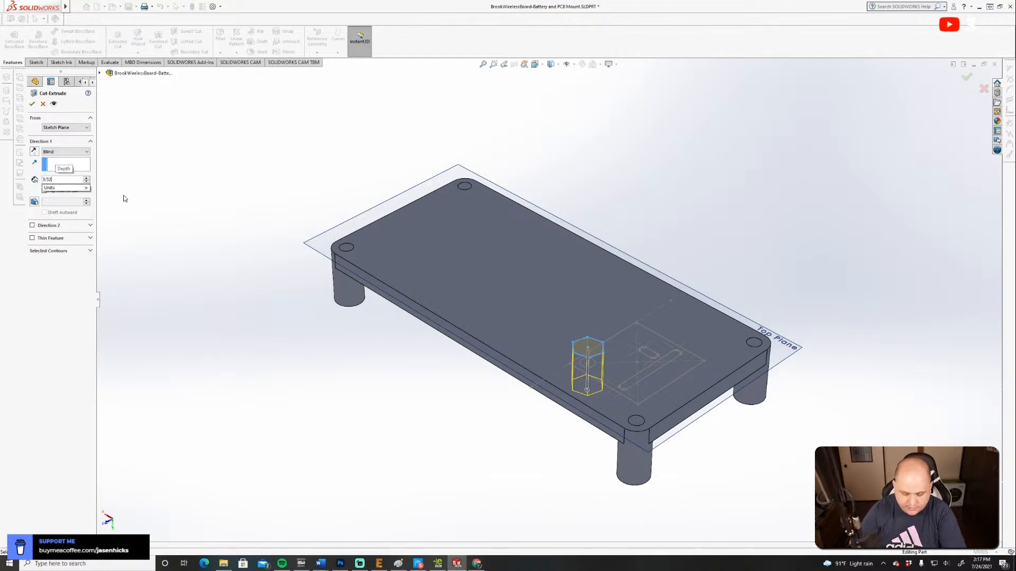
pyautogui.press('Return')
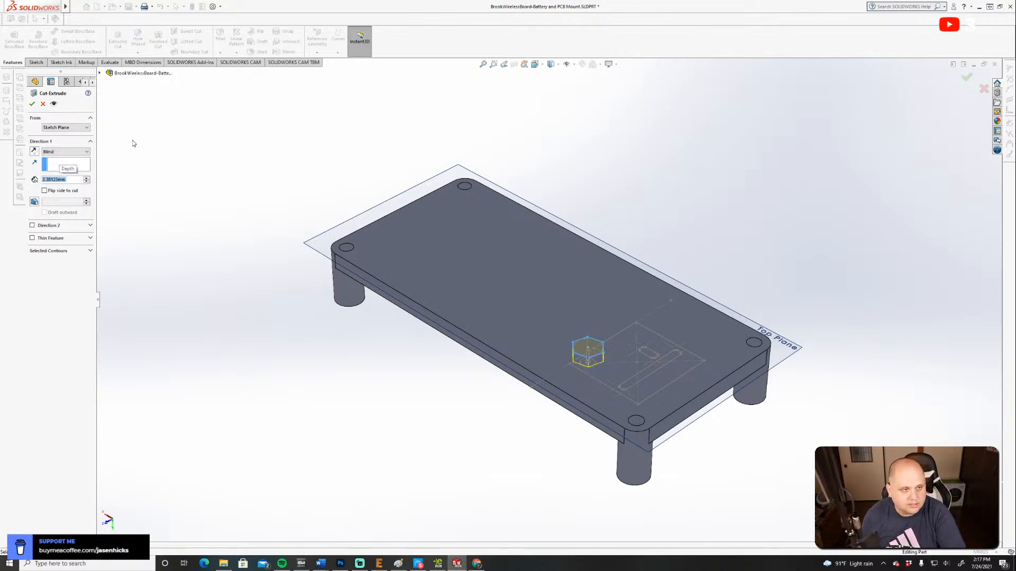
pyautogui.click(32, 104)
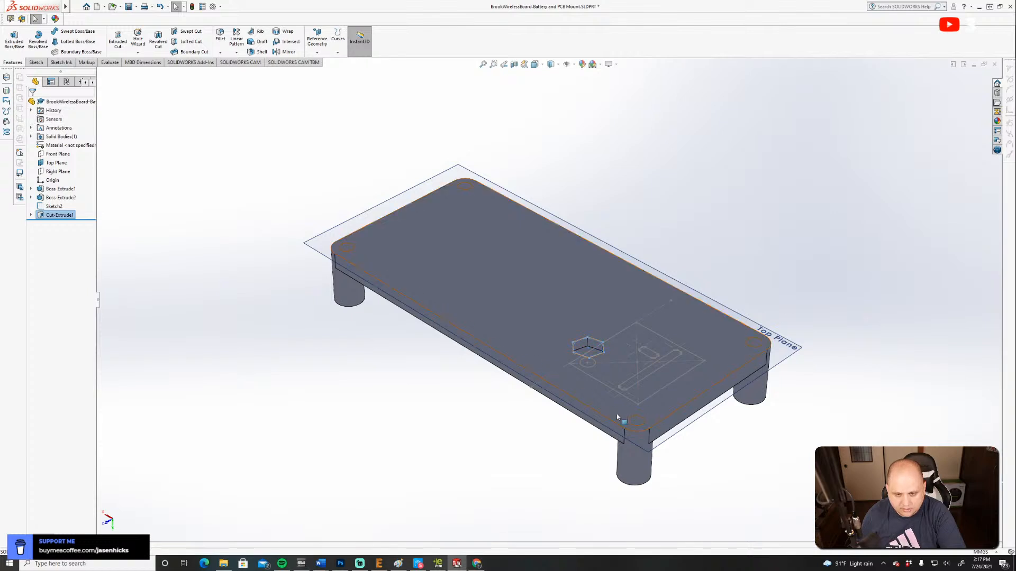
# Turn the model to an isometric view of the plate's boss side and select the board outline sketch.
pyautogui.scroll(-8, 601, 354)
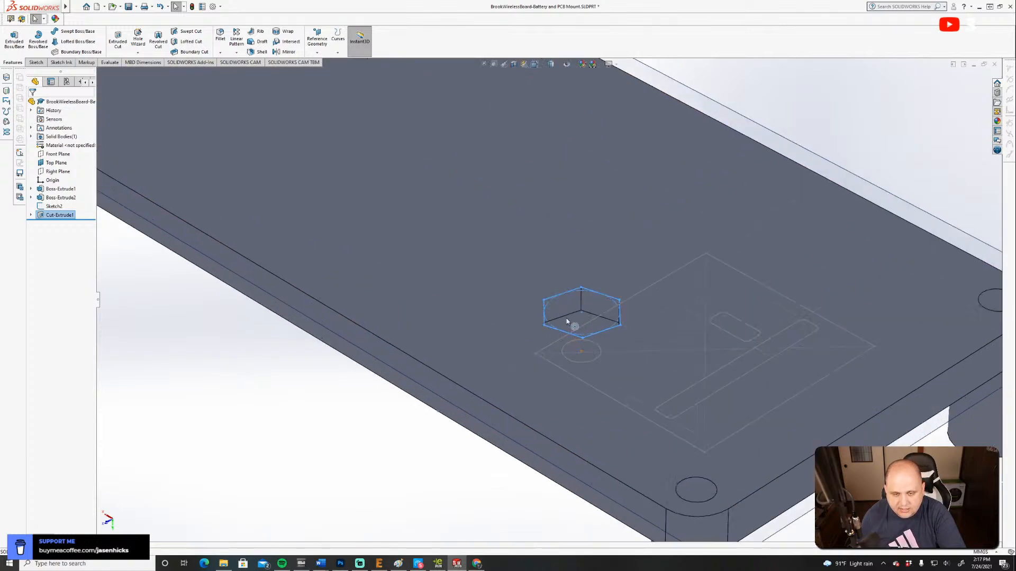
pyautogui.click(505, 297)
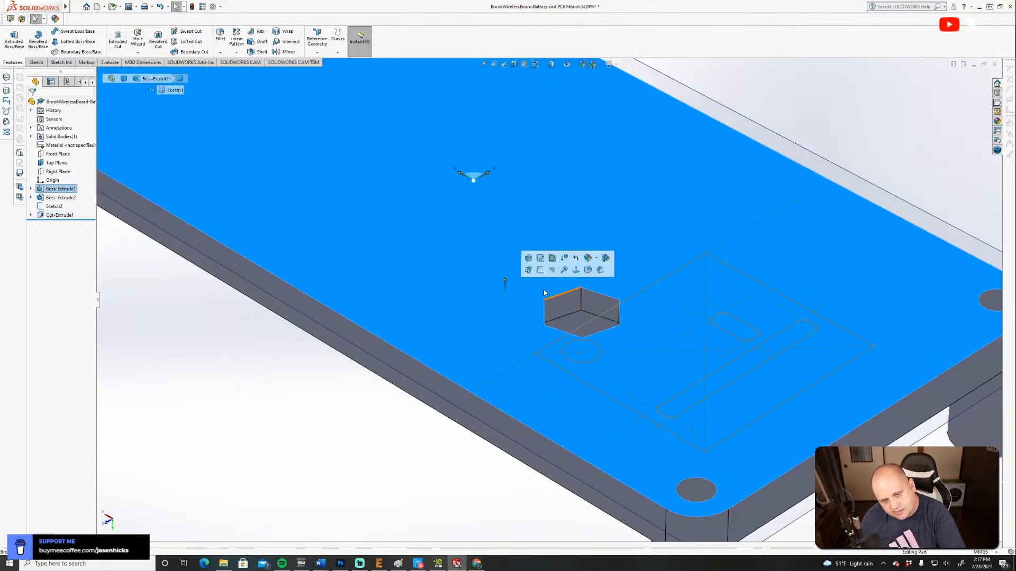
pyautogui.click(120, 307)
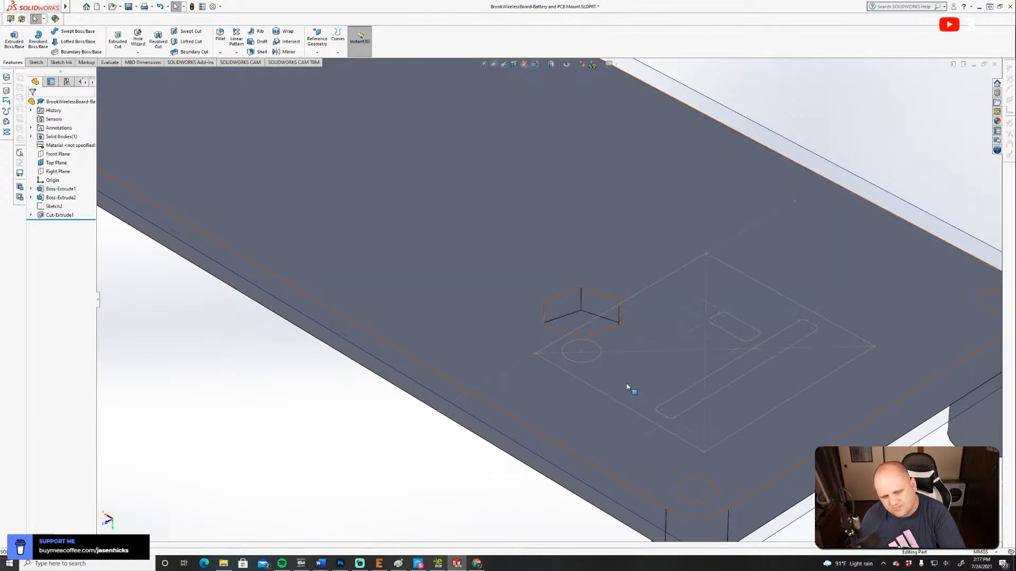
pyautogui.click(536, 64)
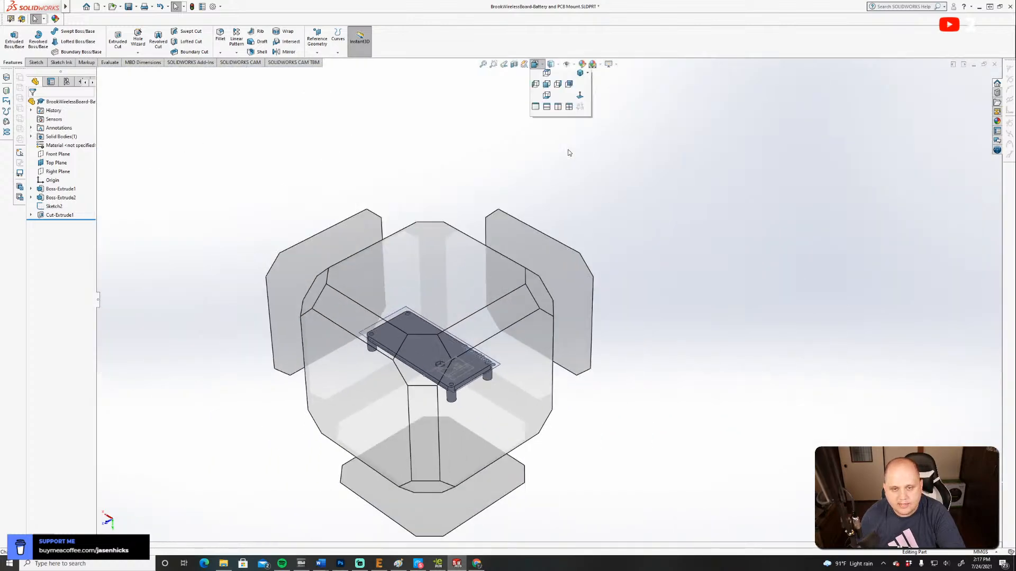
pyautogui.click(580, 87)
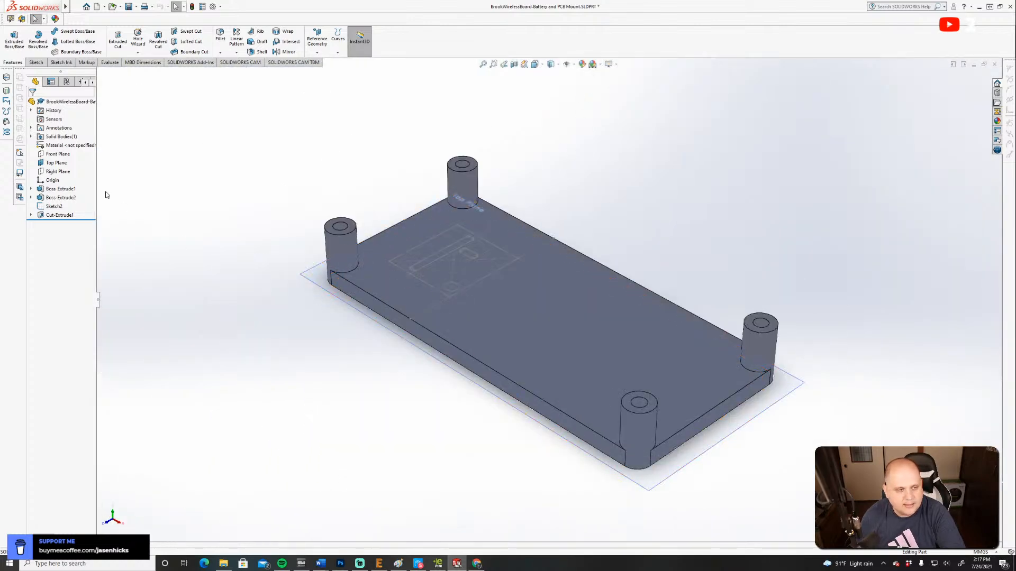
pyautogui.click(54, 207)
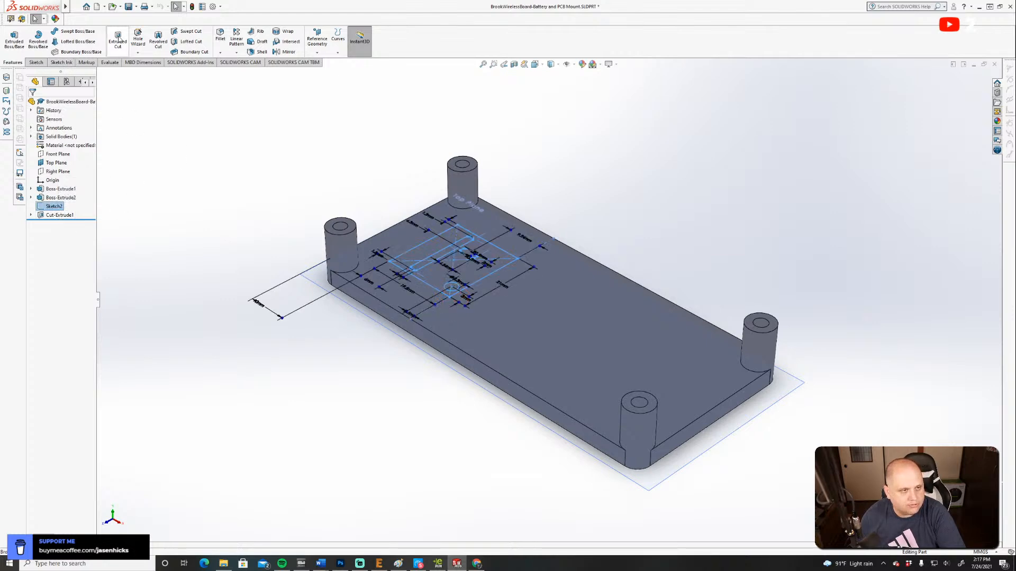
pyautogui.click(118, 40)
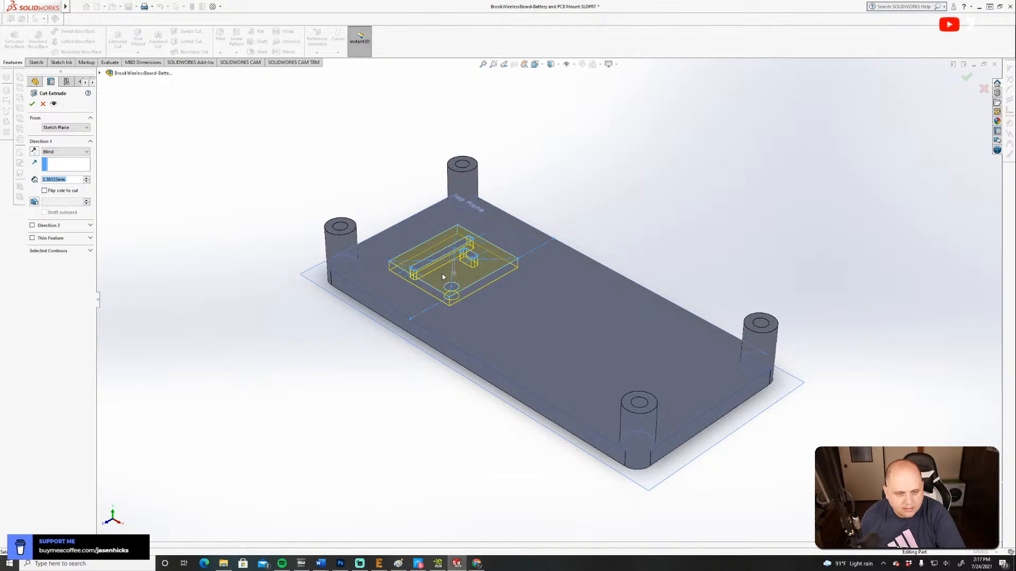
pyautogui.scroll(-5, 443, 274)
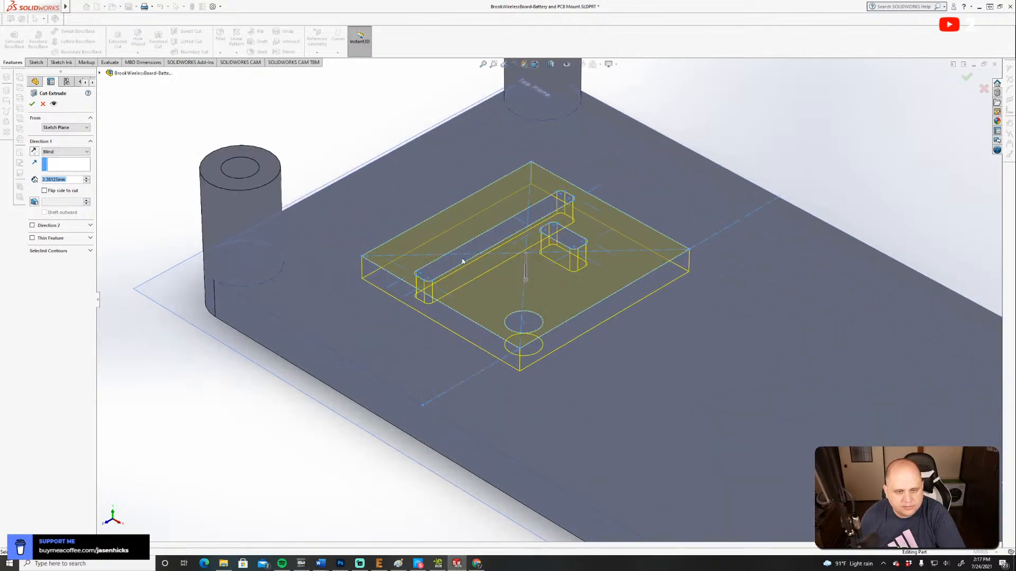
pyautogui.click(447, 269)
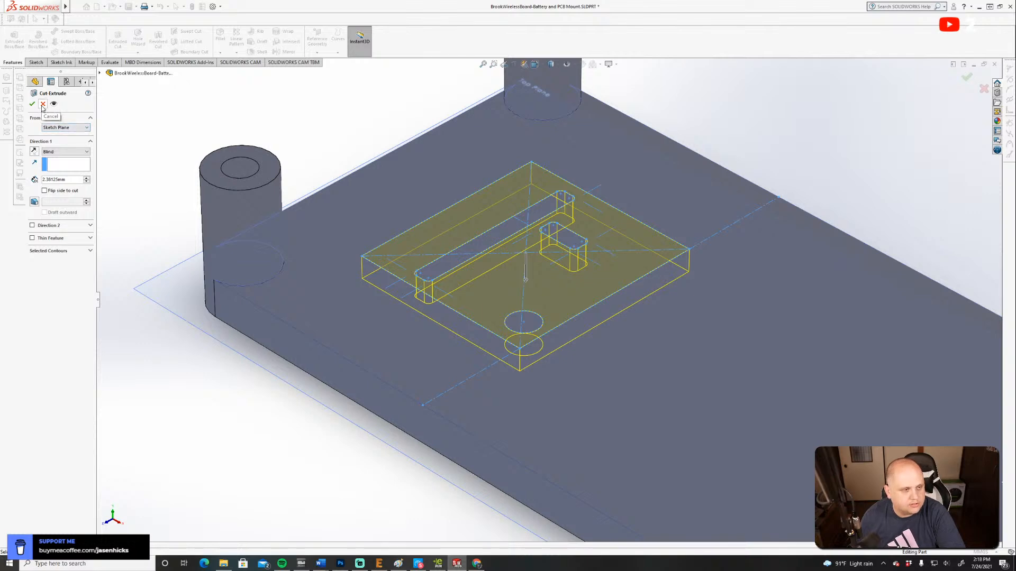
pyautogui.click(61, 129)
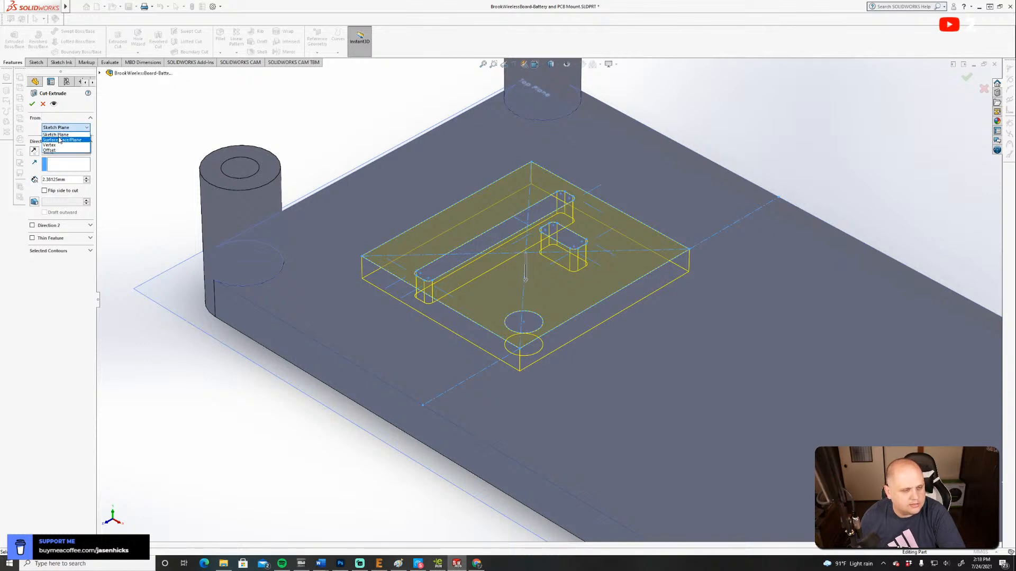
pyautogui.click(51, 107)
pyautogui.click(44, 105)
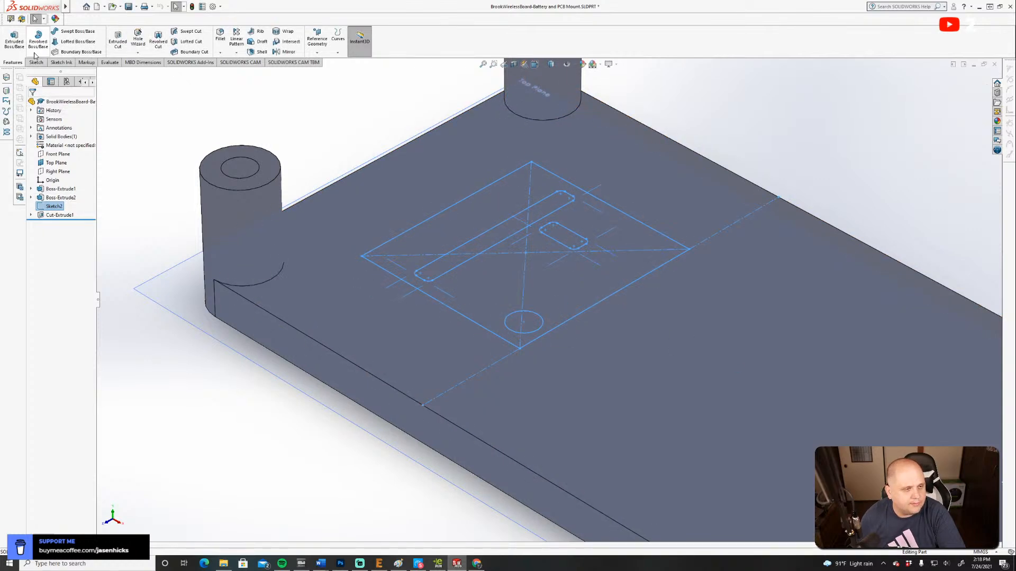
# Cut only the long slot, short slot and round mounting hole contours 5 mm deep with a blind Extruded Cut.
pyautogui.click(119, 41)
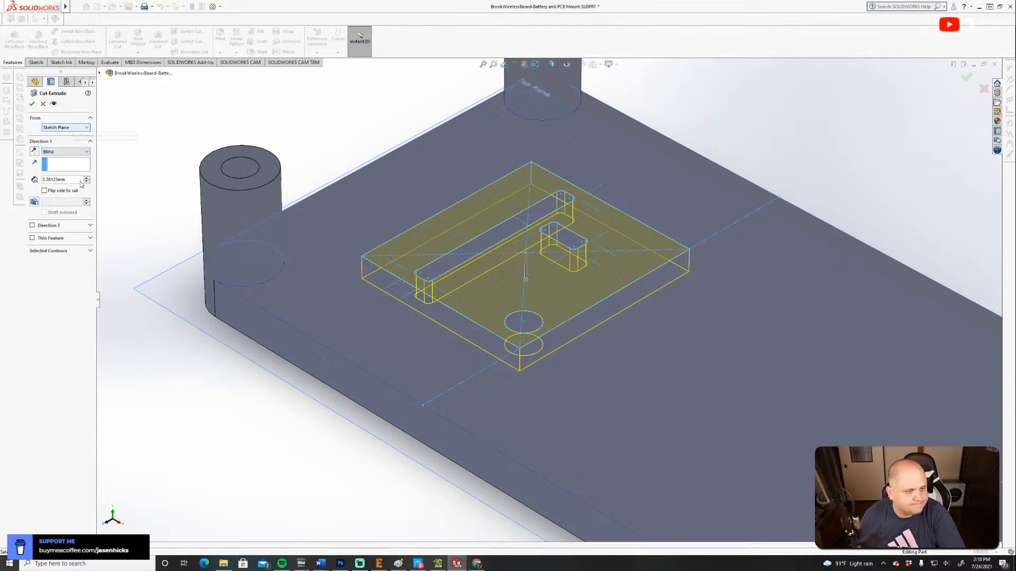
pyautogui.click(90, 252)
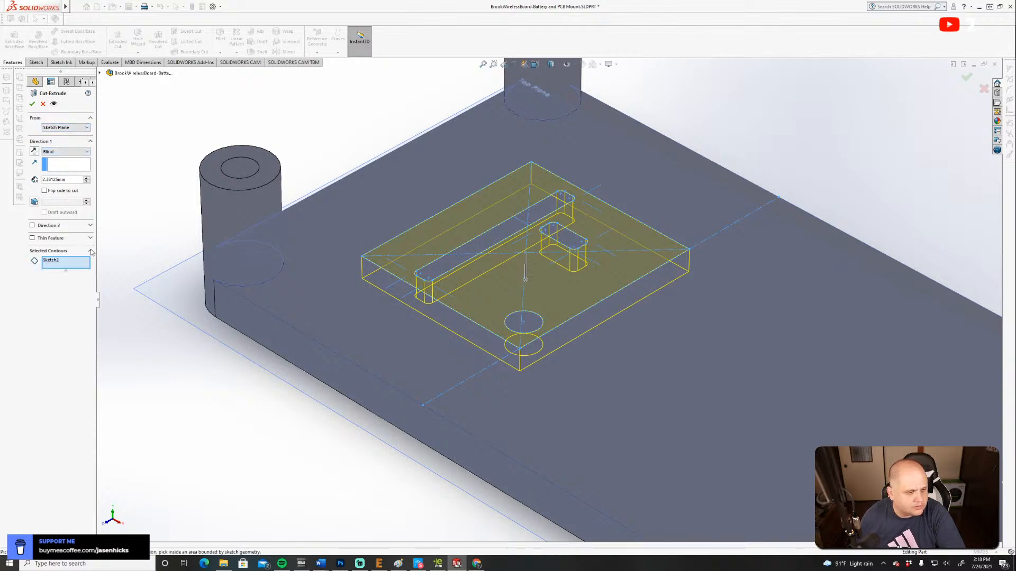
pyautogui.click(62, 265)
pyautogui.press('Delete')
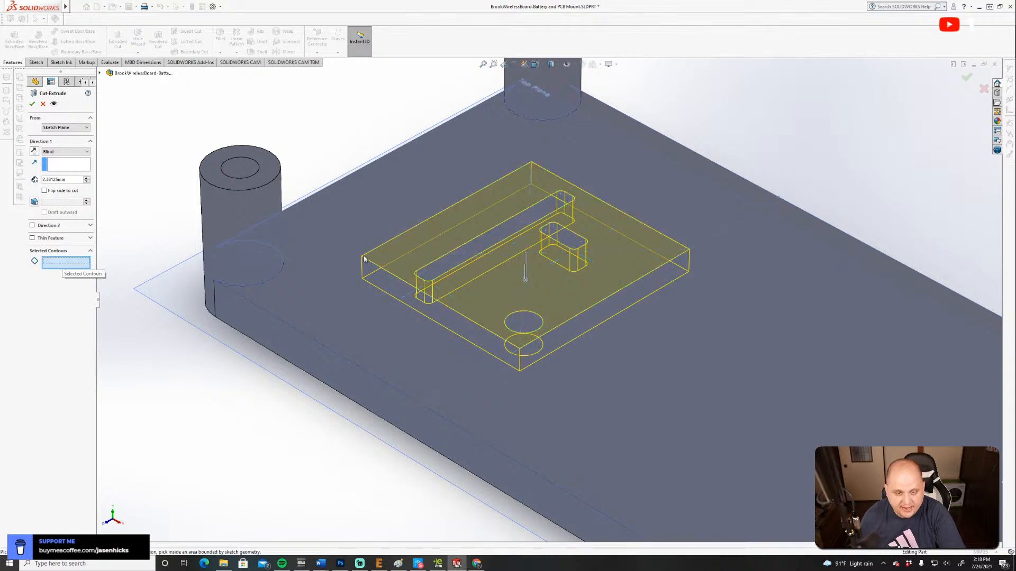
pyautogui.click(473, 256)
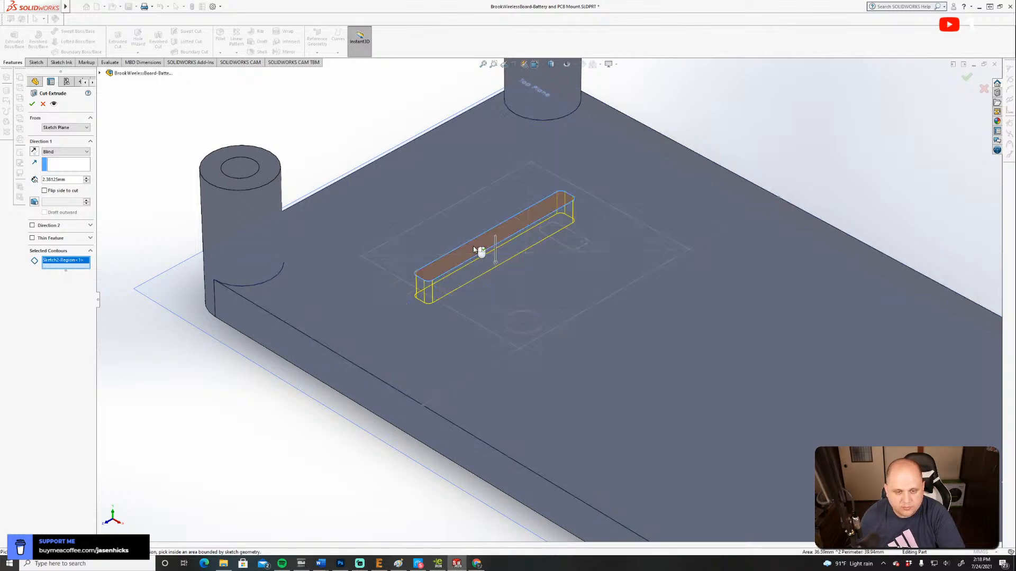
pyautogui.click(575, 247)
pyautogui.click(524, 323)
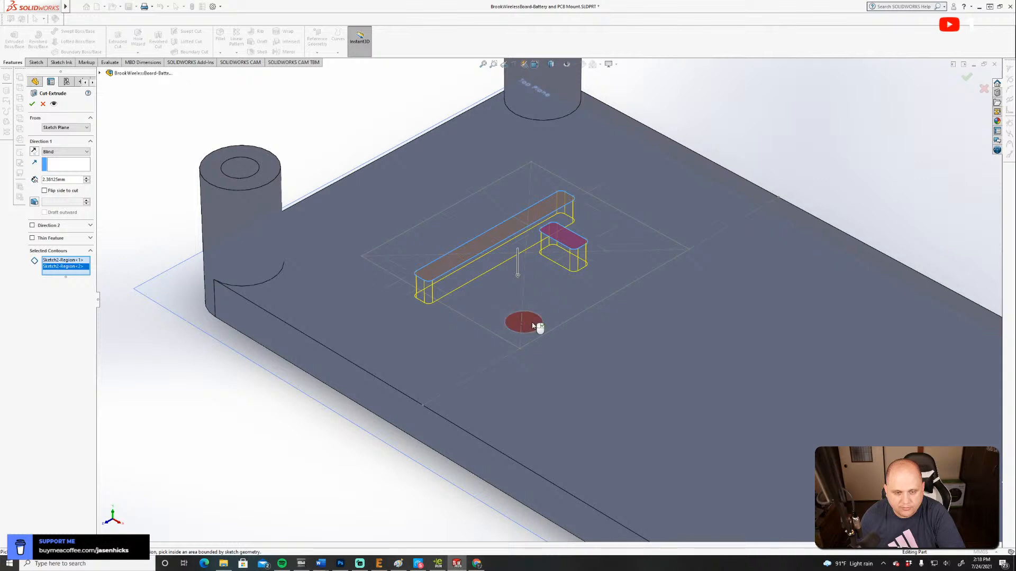
pyautogui.doubleClick(75, 180)
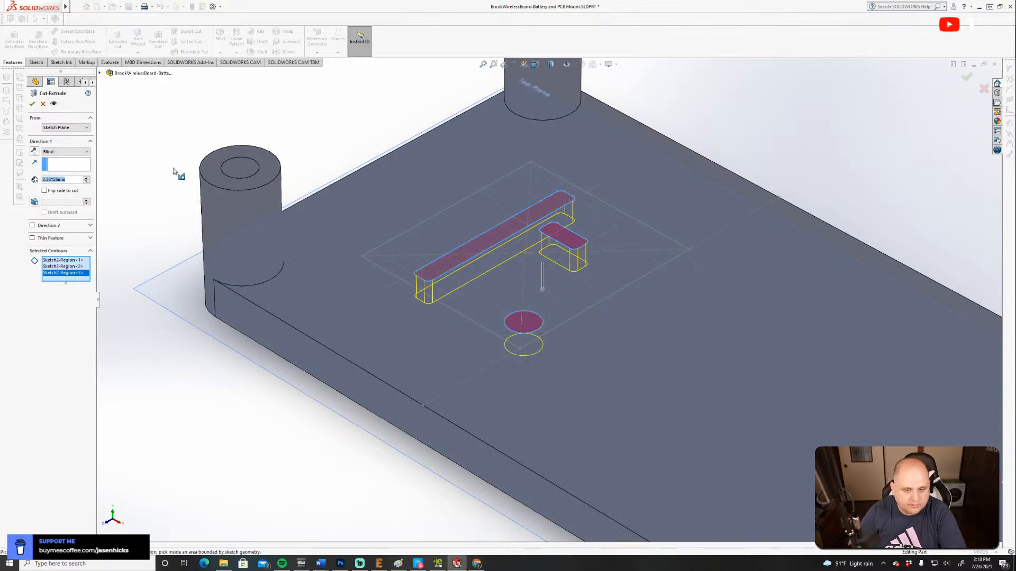
pyautogui.write('5')
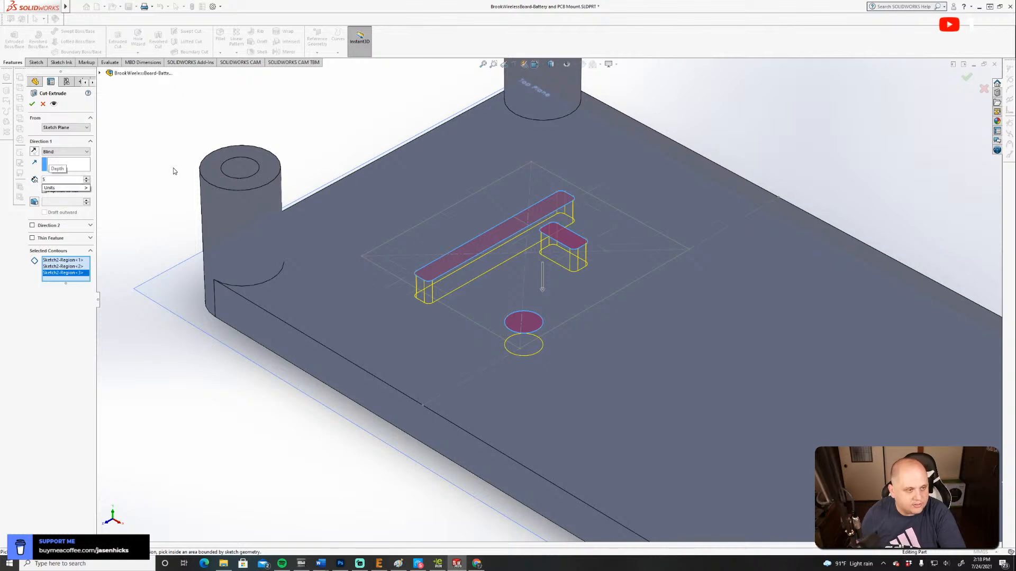
pyautogui.press('Return')
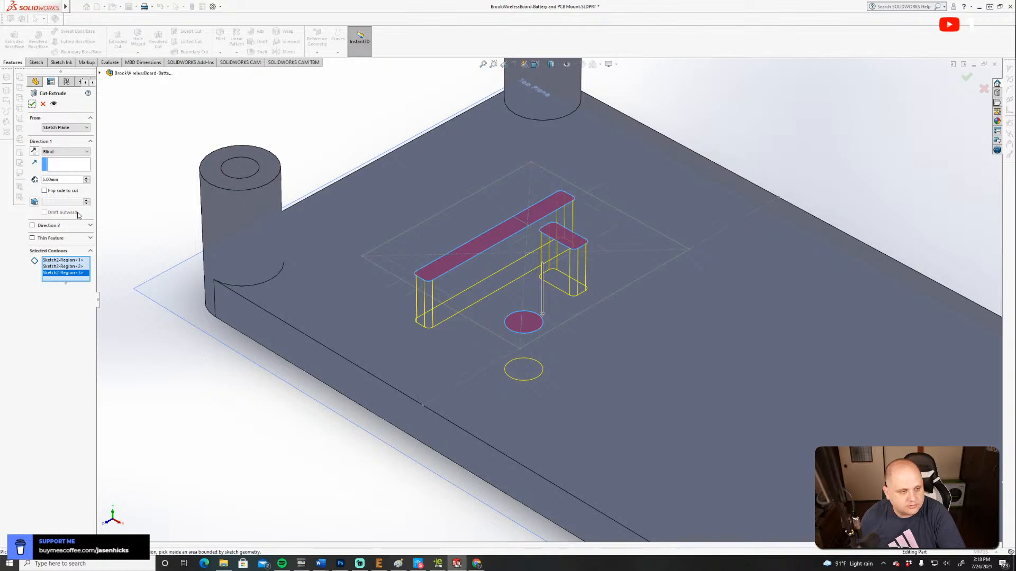
pyautogui.click(33, 104)
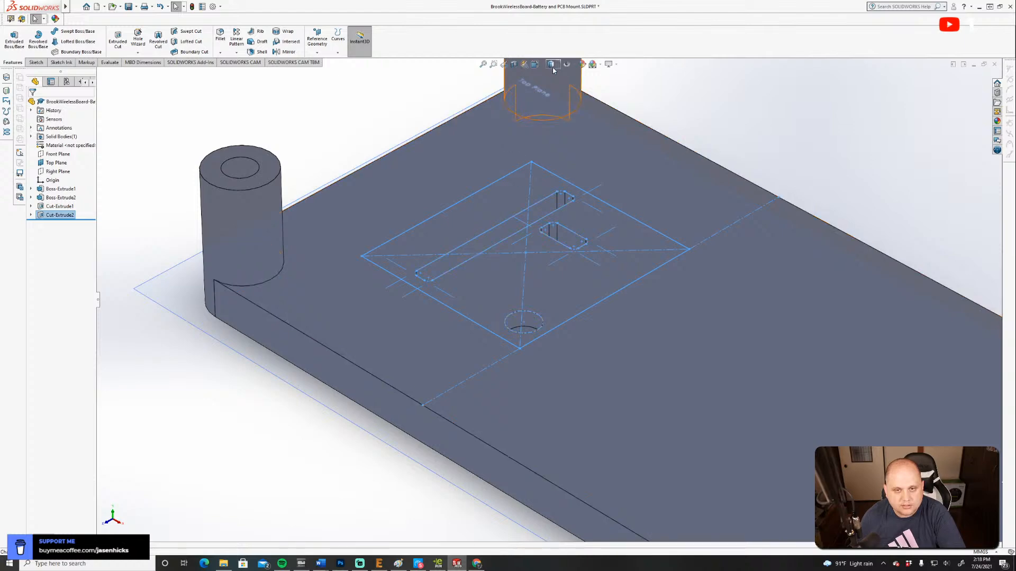
# Section the part parallel to the Front Plane at a 9 mm offset, through the long slot and mounting hole.
pyautogui.click(535, 65)
pyautogui.click(465, 288)
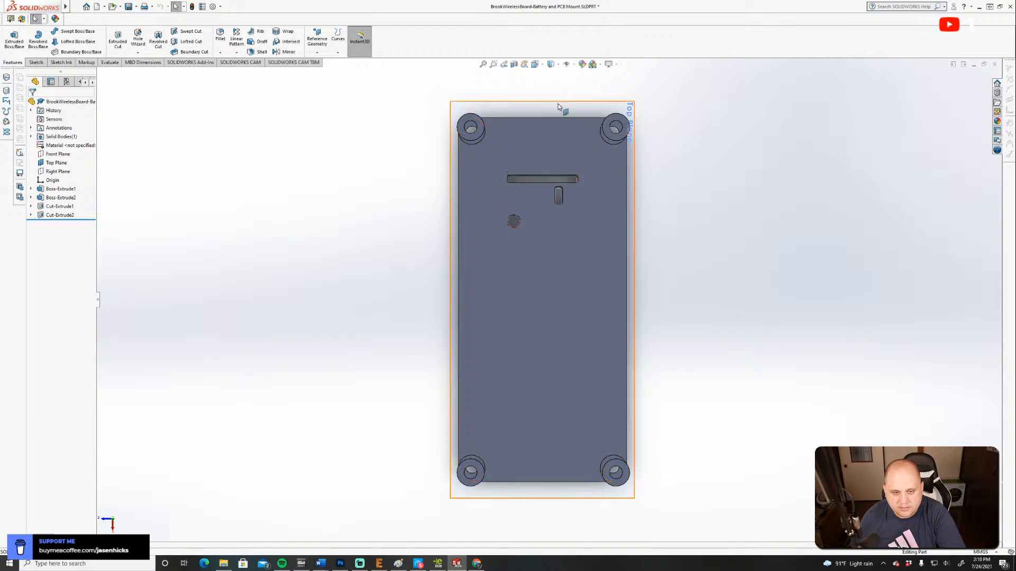
pyautogui.click(526, 65)
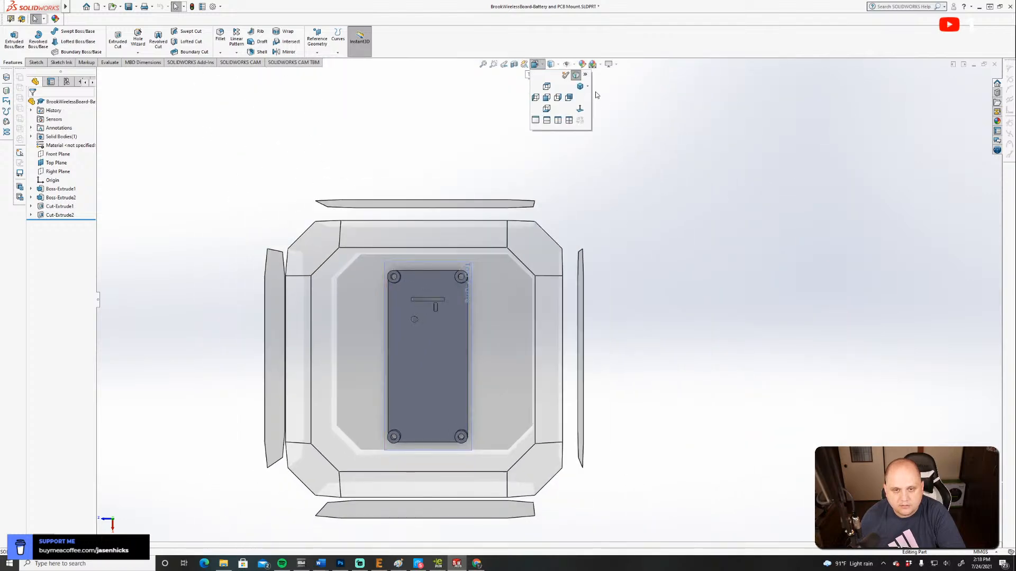
pyautogui.click(579, 89)
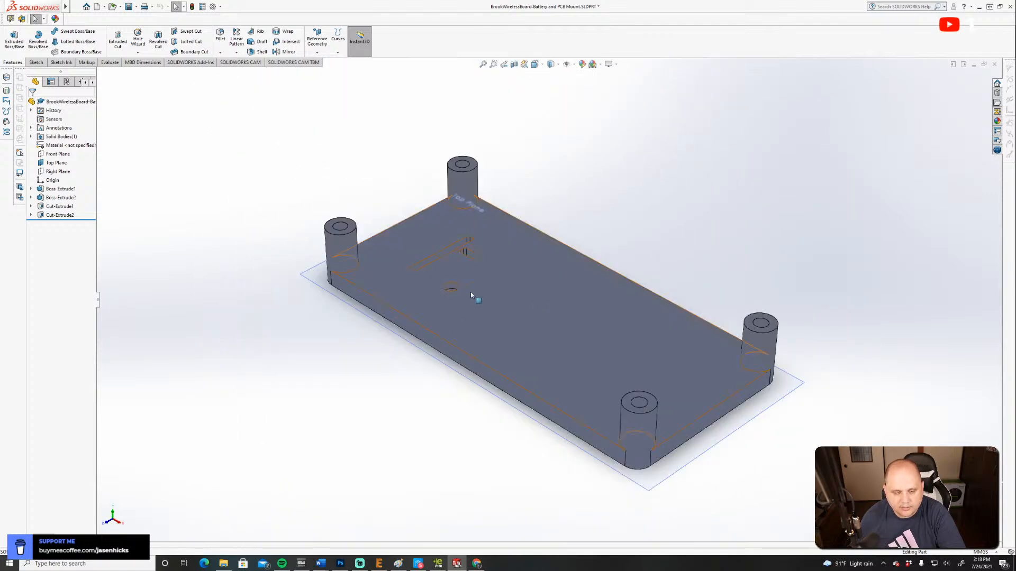
pyautogui.click(524, 64)
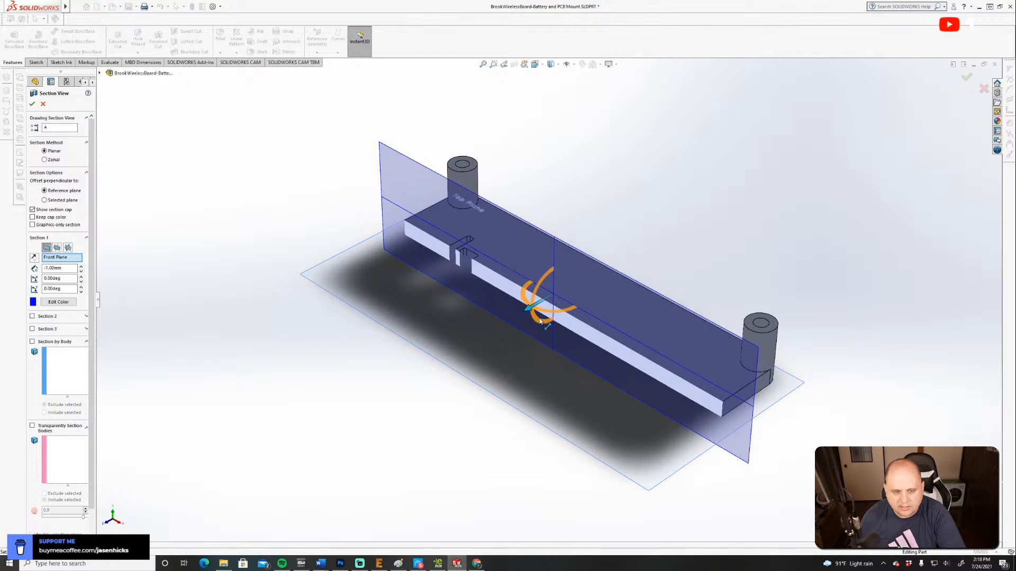
pyautogui.moveTo(535, 316); pyautogui.dragTo(486, 329)
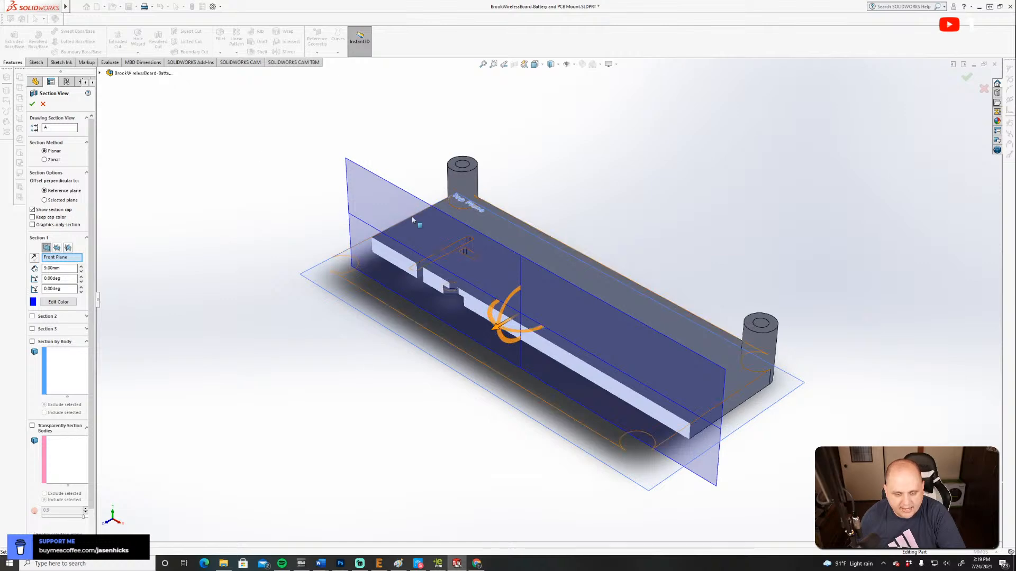
pyautogui.click(32, 103)
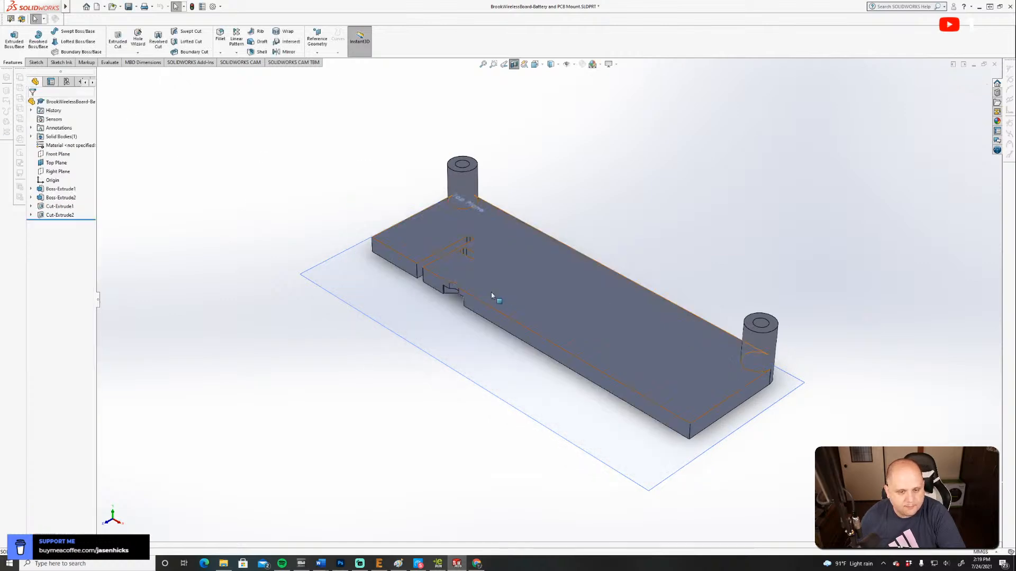
# Inspect the sectioned hole and recess from the front, return to the isometric view and turn the section off.
pyautogui.click(550, 65)
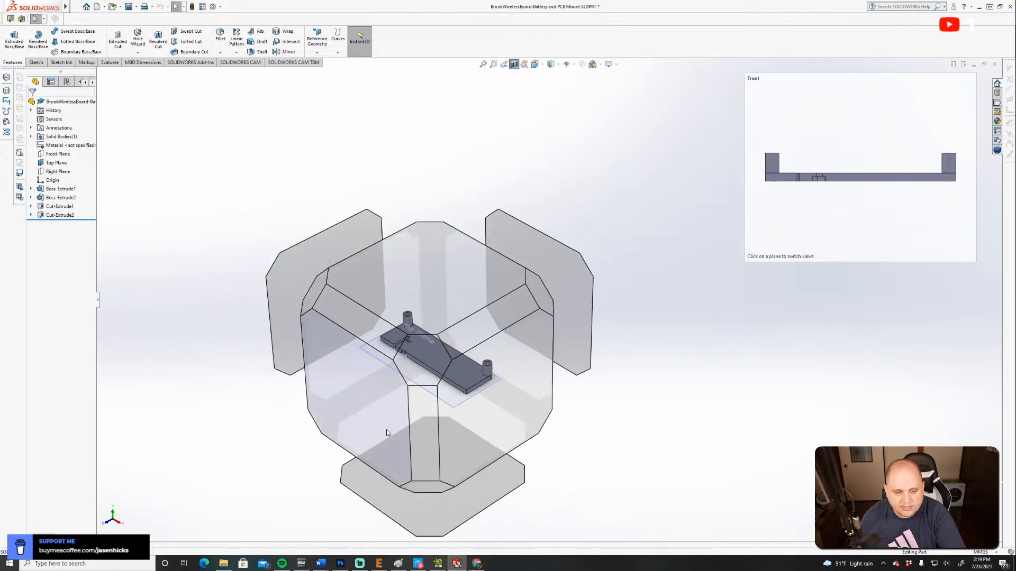
pyautogui.click(390, 428)
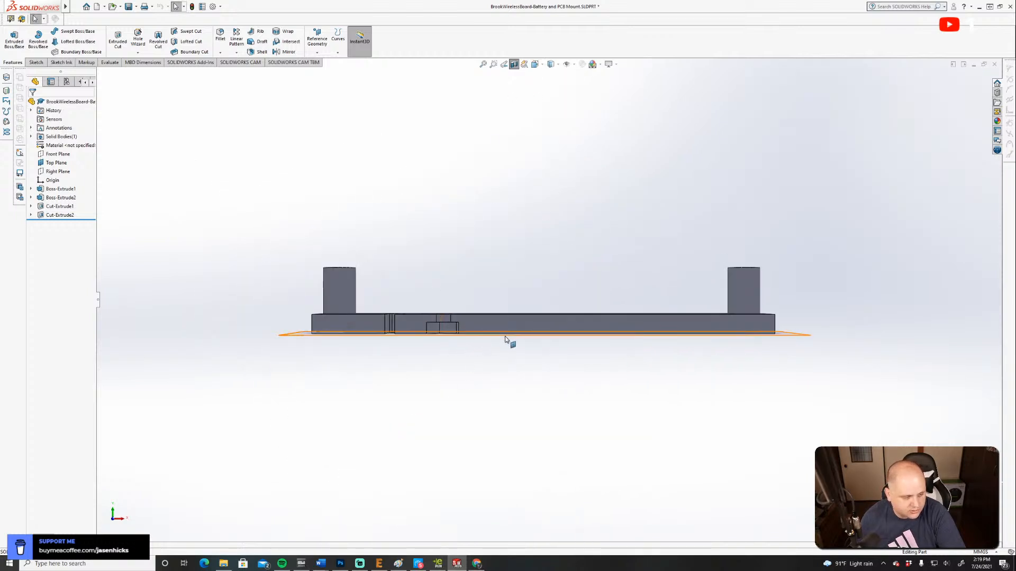
pyautogui.click(534, 64)
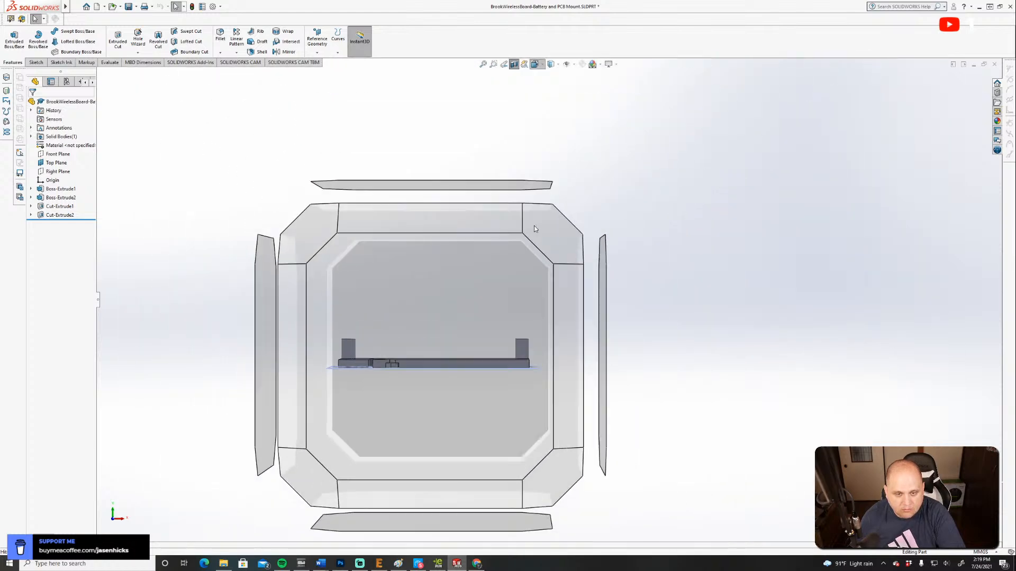
pyautogui.click(539, 253)
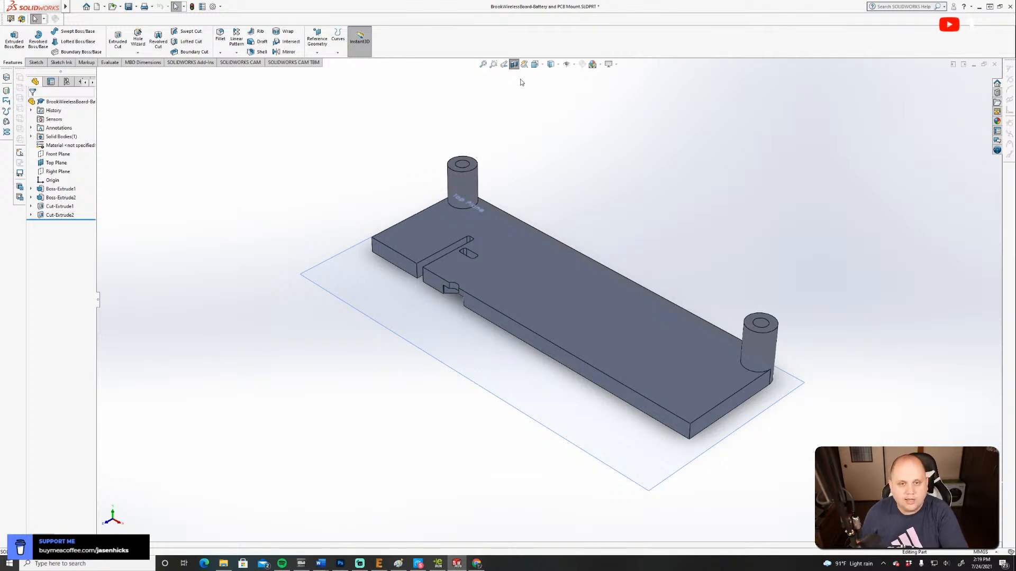
pyautogui.click(514, 64)
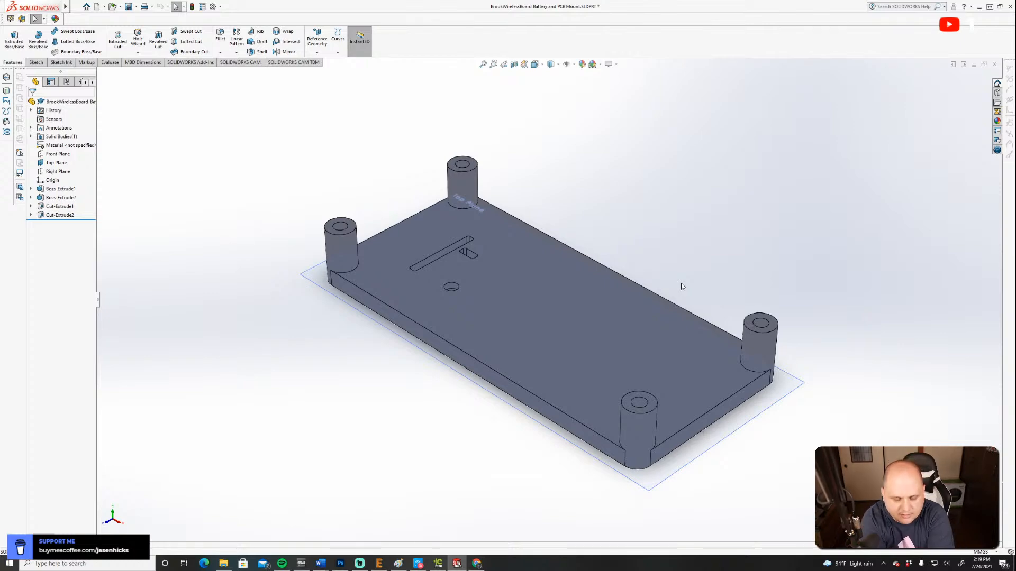
# Inspect the hexagonal recess and slots from the plate's underside, and return to the isometric view of the boss side.
pyautogui.click(536, 64)
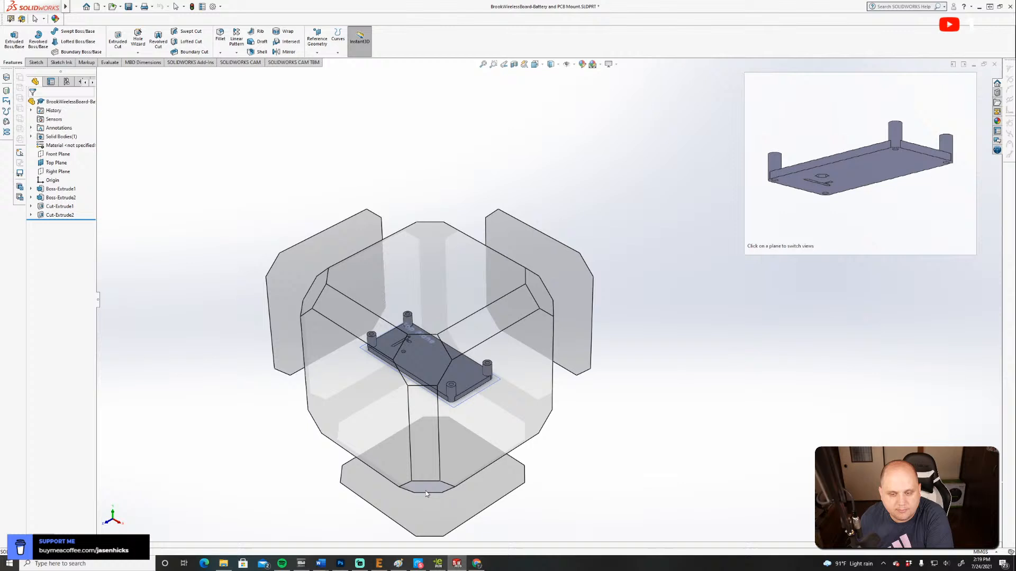
pyautogui.click(425, 494)
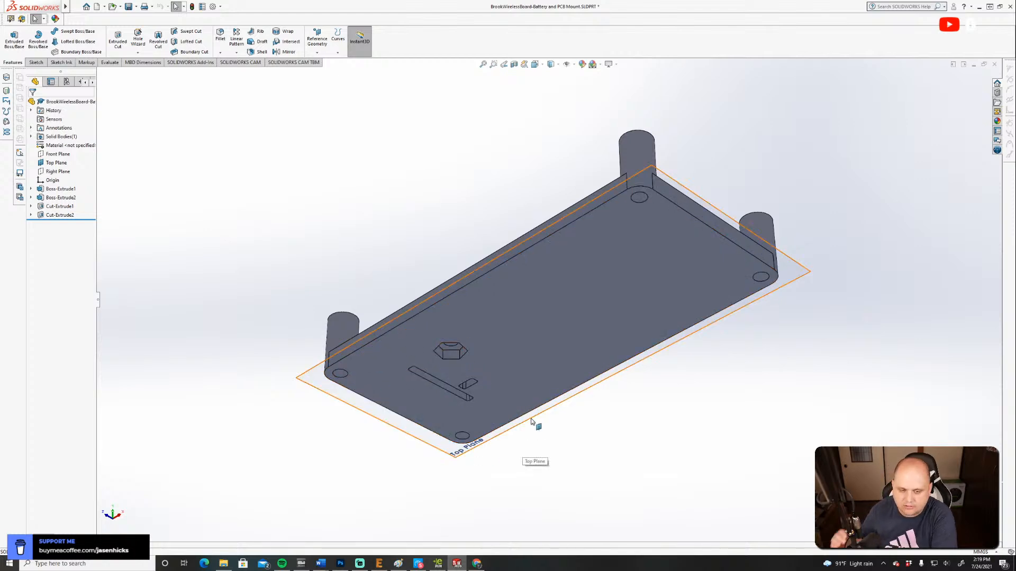
pyautogui.click(533, 68)
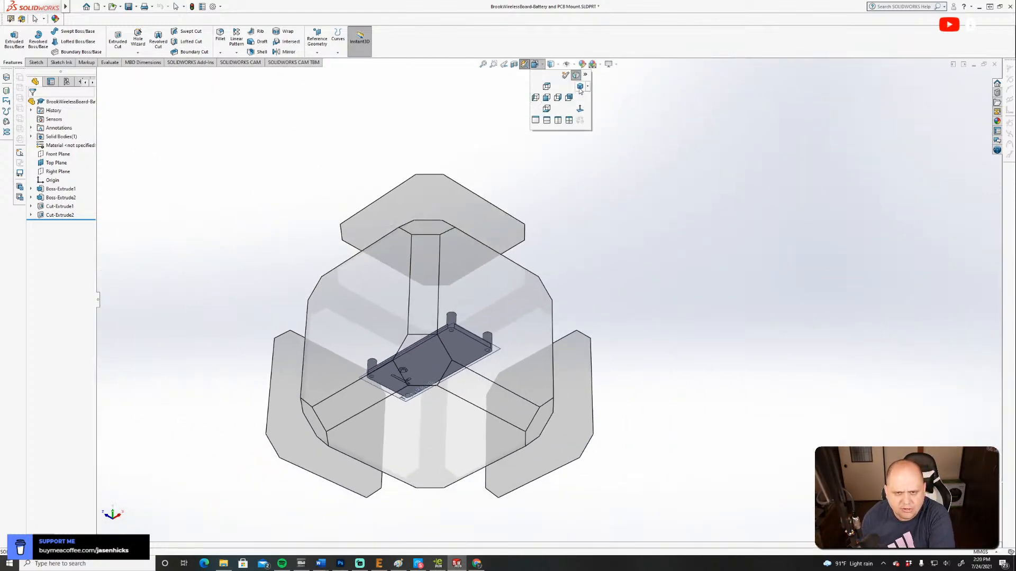
pyautogui.click(580, 86)
# Display the part shaded without edges and restore the Shaded With Edges style.
pyautogui.click(551, 64)
pyautogui.click(551, 87)
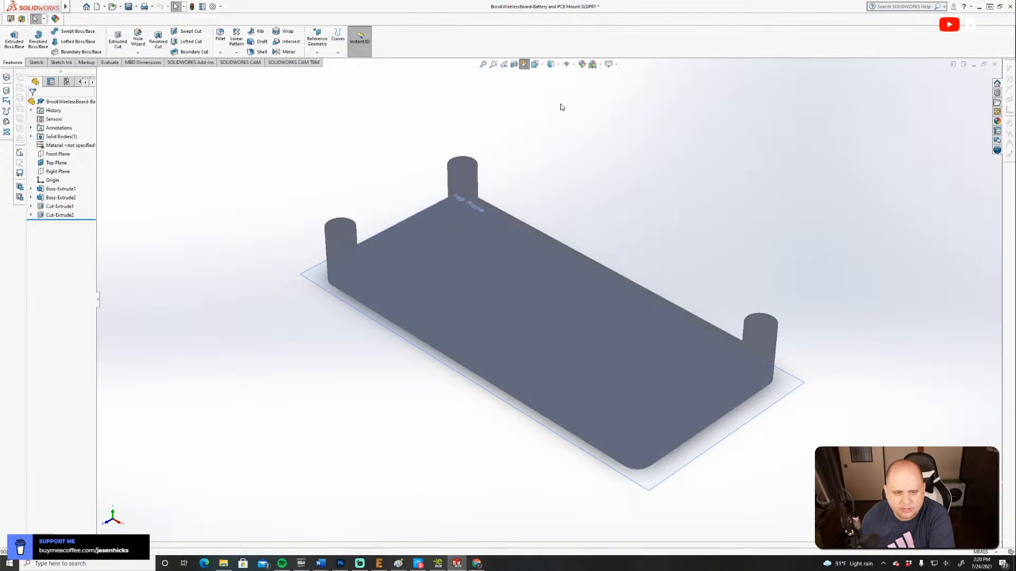
pyautogui.click(551, 64)
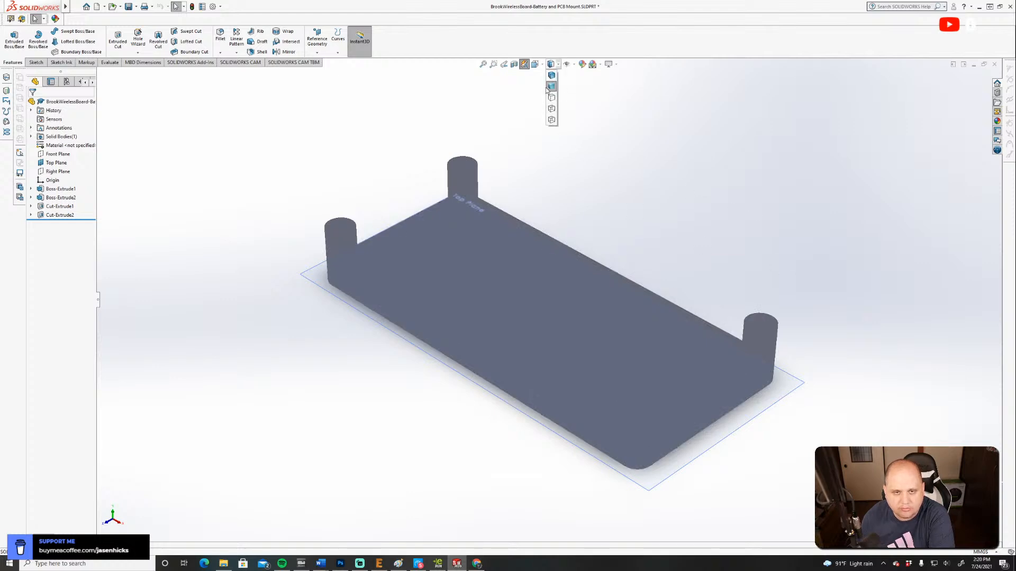
pyautogui.click(550, 76)
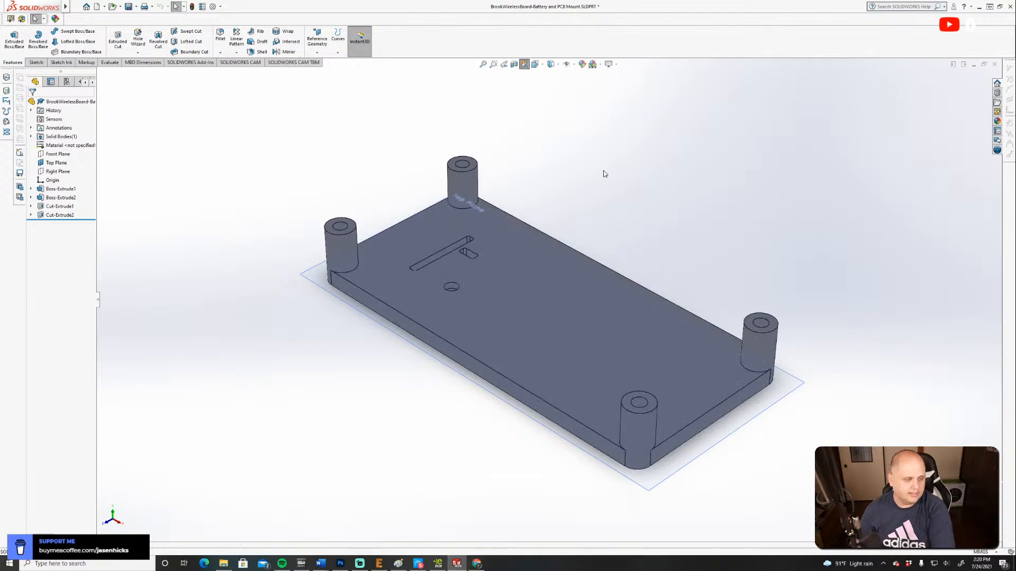